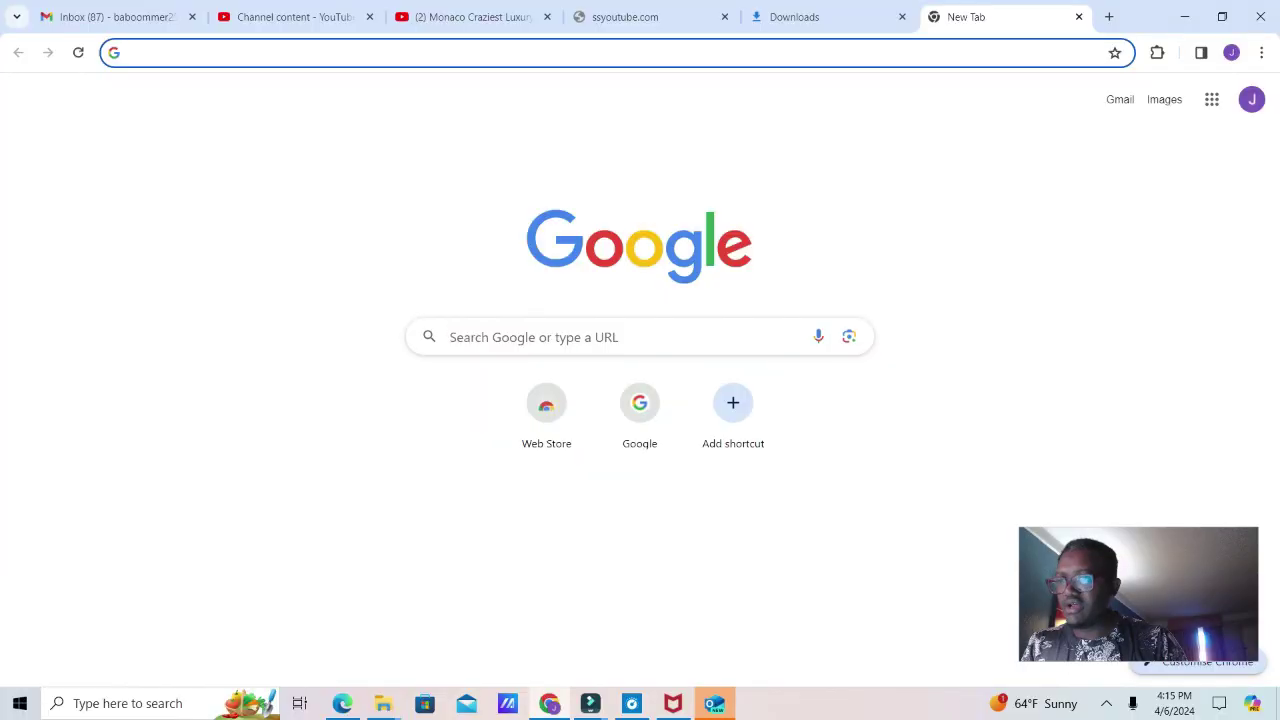
Open the canva.com website in the new browser tab.
{"action": "left_click", "coordinate": [450, 336]}
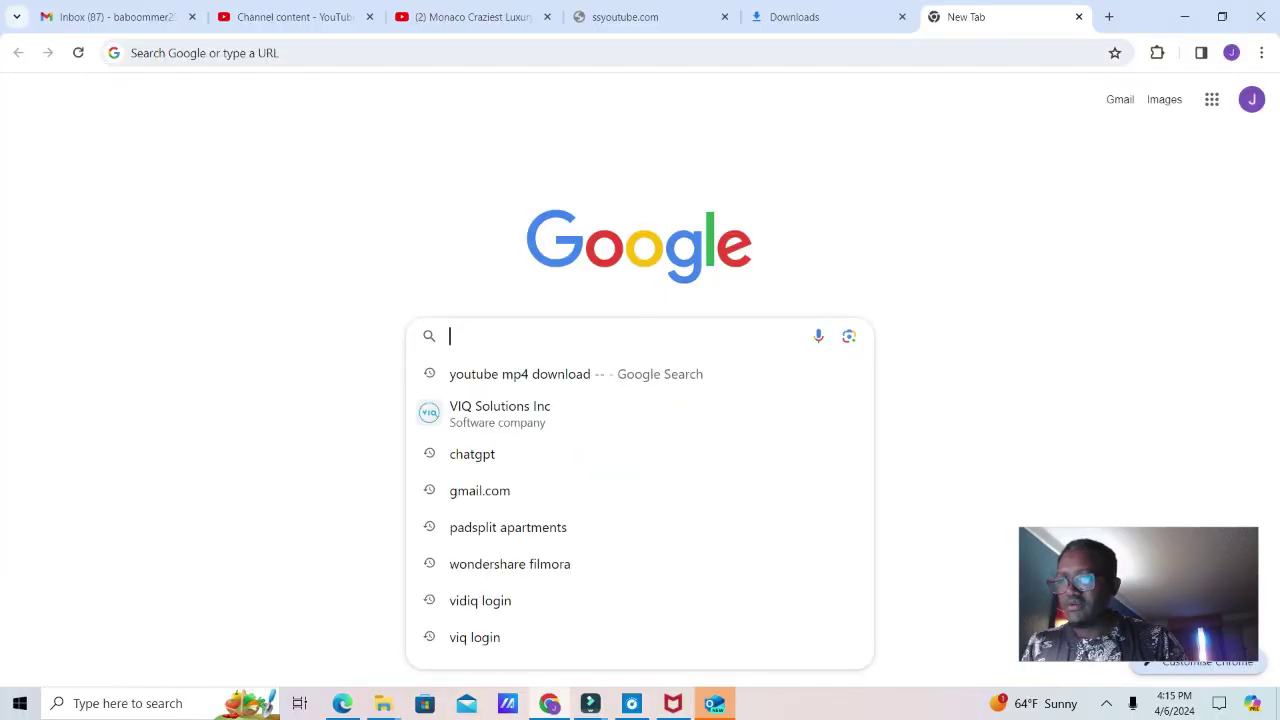
{"action": "type", "text": "can"}
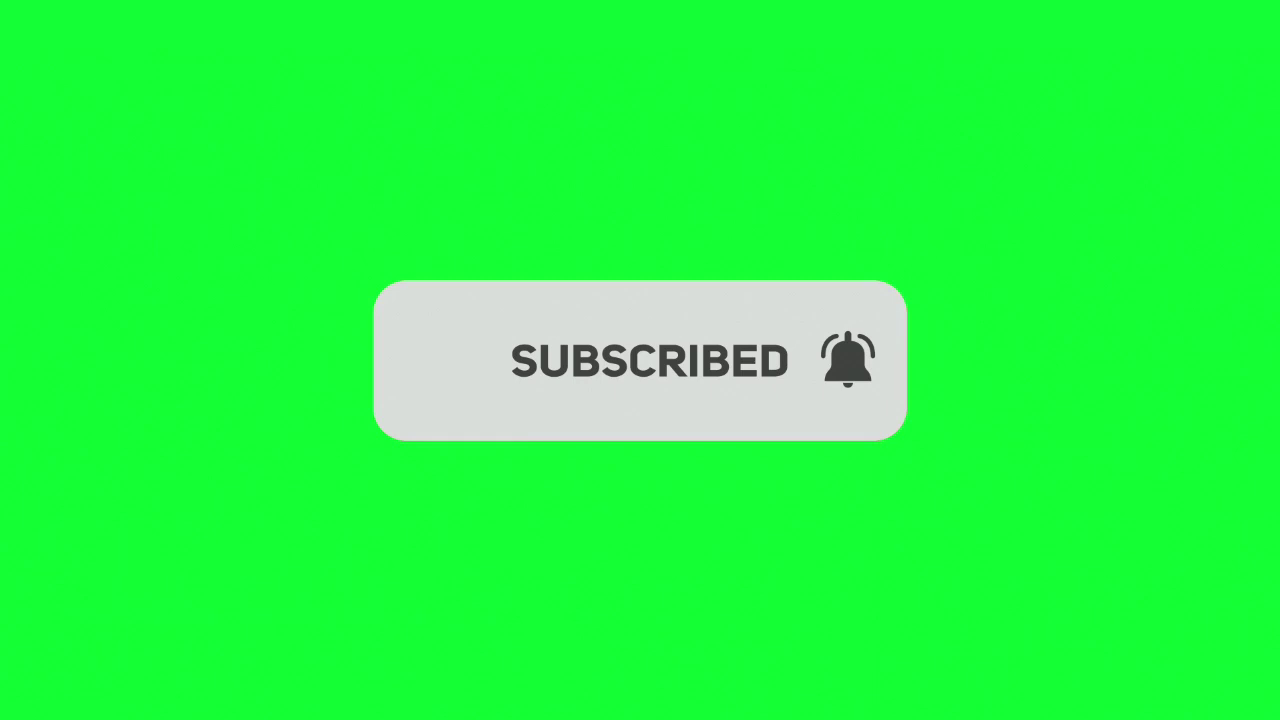
{"action": "type", "text": "va"}
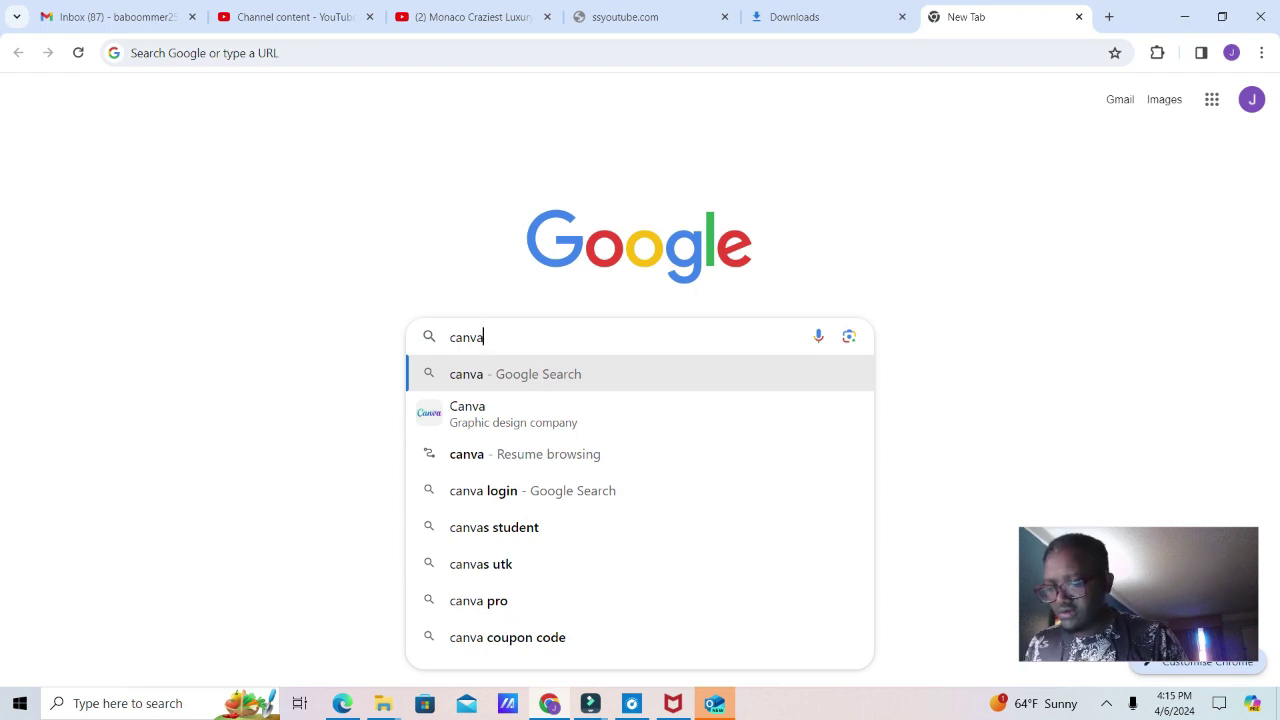
{"action": "type", "text": ".com"}
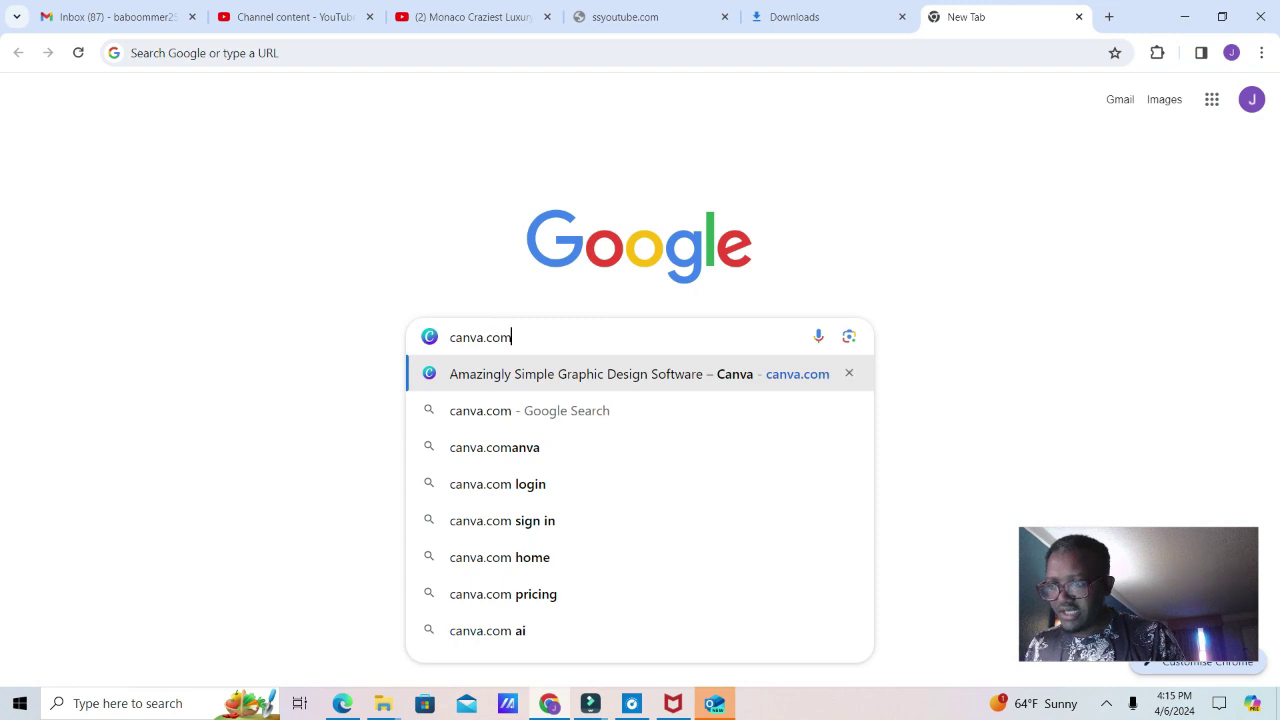
{"action": "key", "text": "Return"}
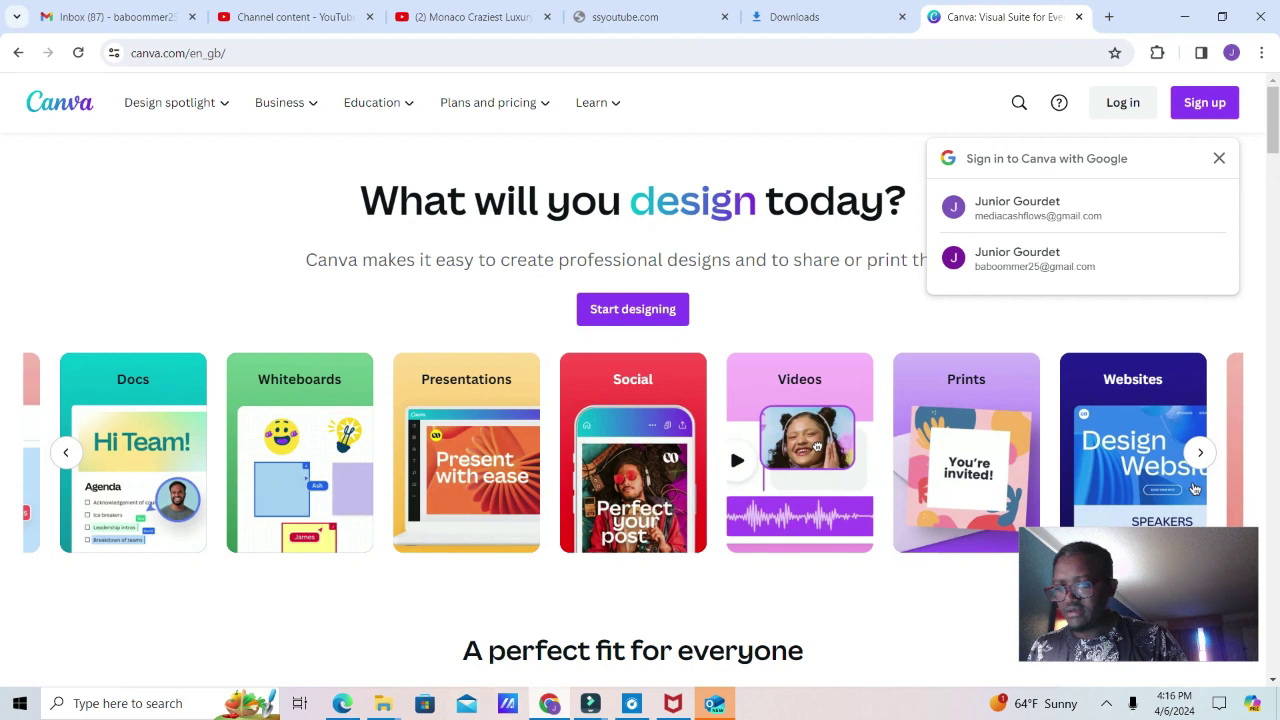
Switch to the Microsoft Edge window and bring up the signed-in Canva home page.
{"action": "mouse_move", "coordinate": [549, 703]}
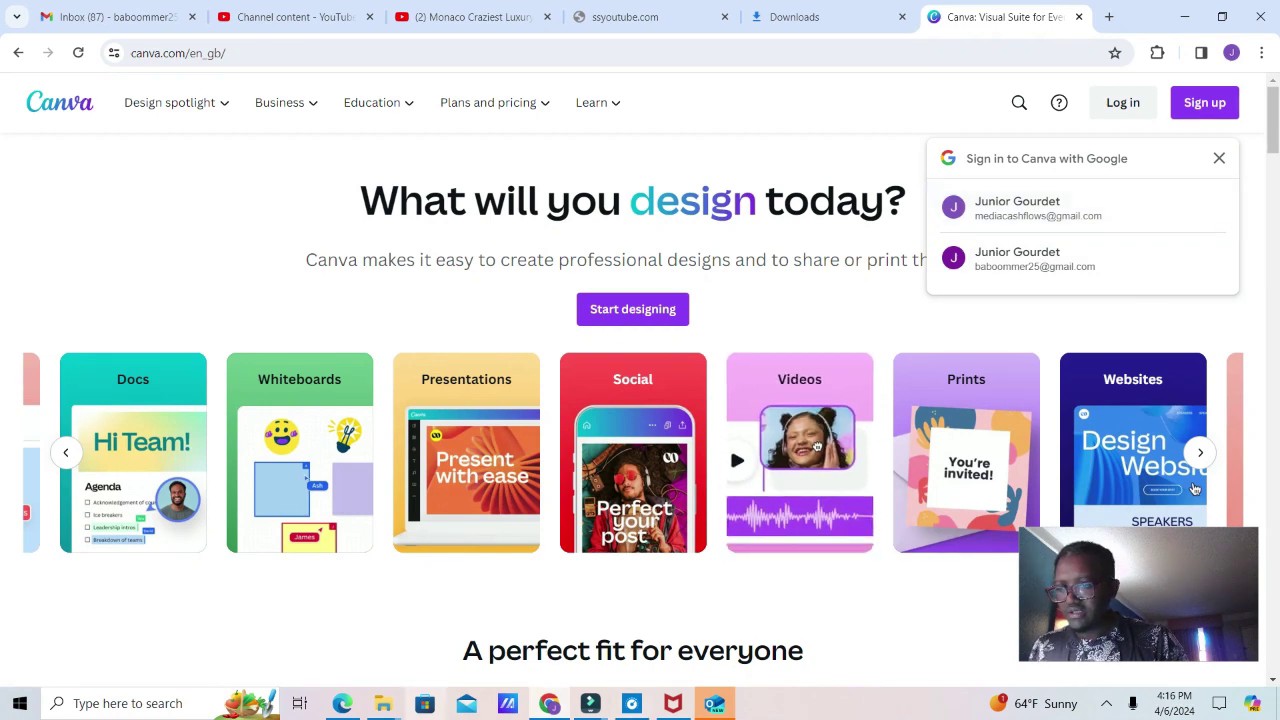
{"action": "left_click", "coordinate": [270, 618]}
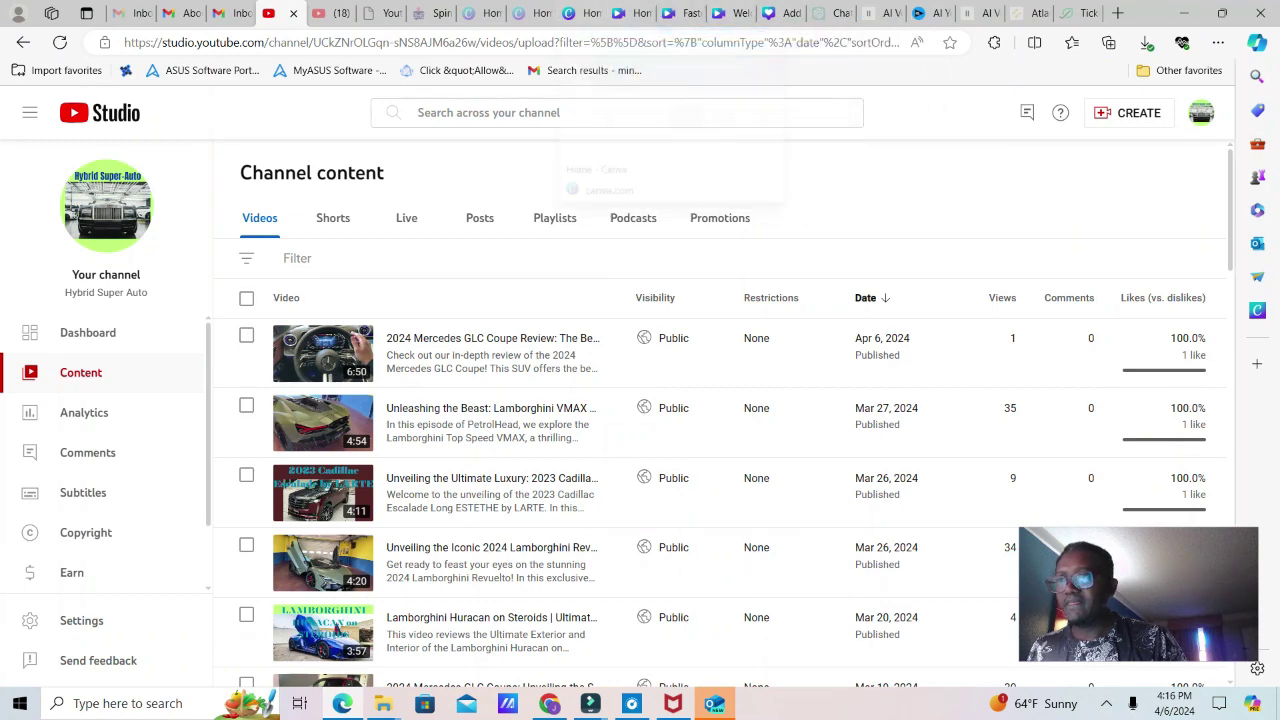
{"action": "left_click", "coordinate": [530, 13]}
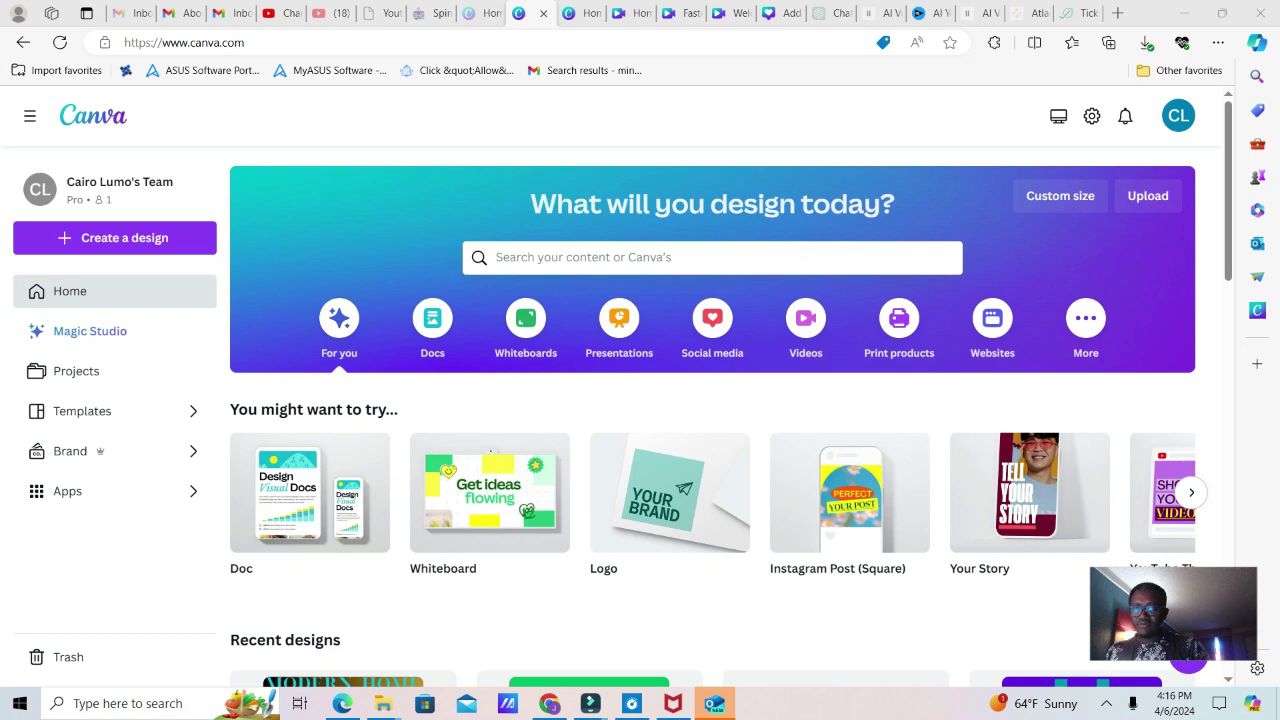
Create a blank custom-size design using the recent 1080 × 1920 px size.
{"action": "scroll", "coordinate": [712, 416], "scroll_direction": "down", "scroll_amount": 5}
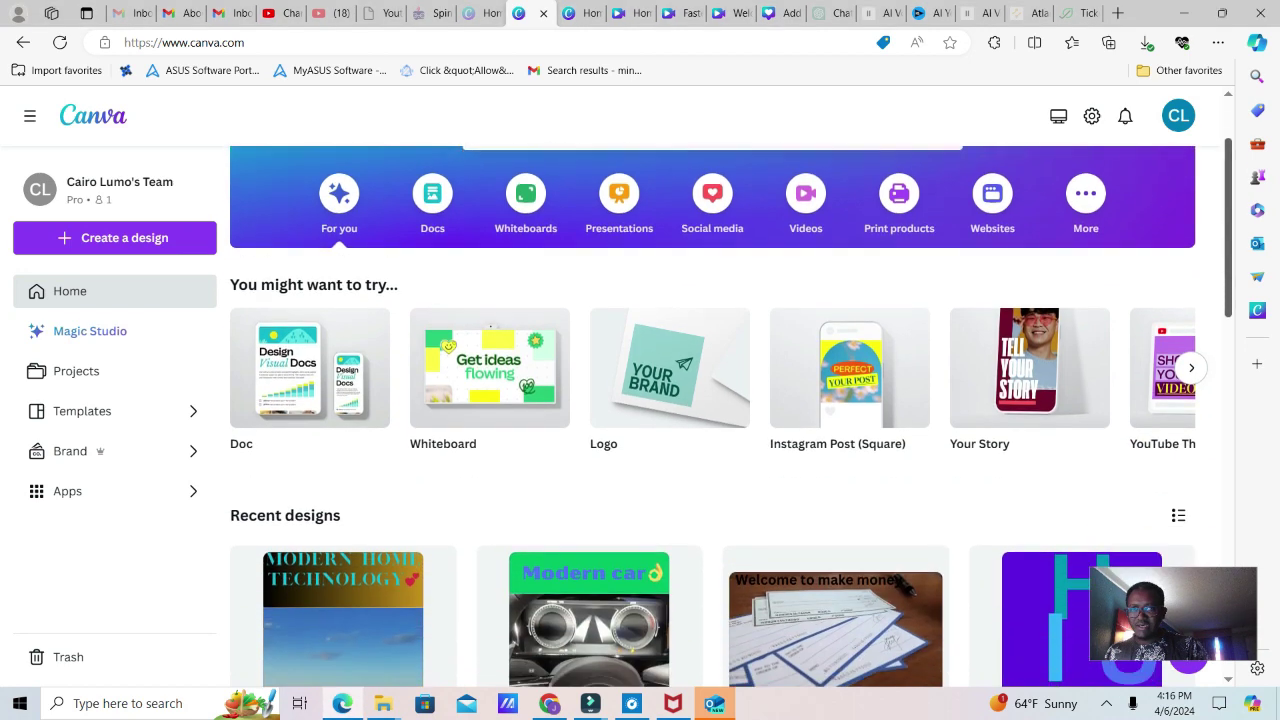
{"action": "scroll", "coordinate": [490, 449], "scroll_direction": "up", "scroll_amount": 5}
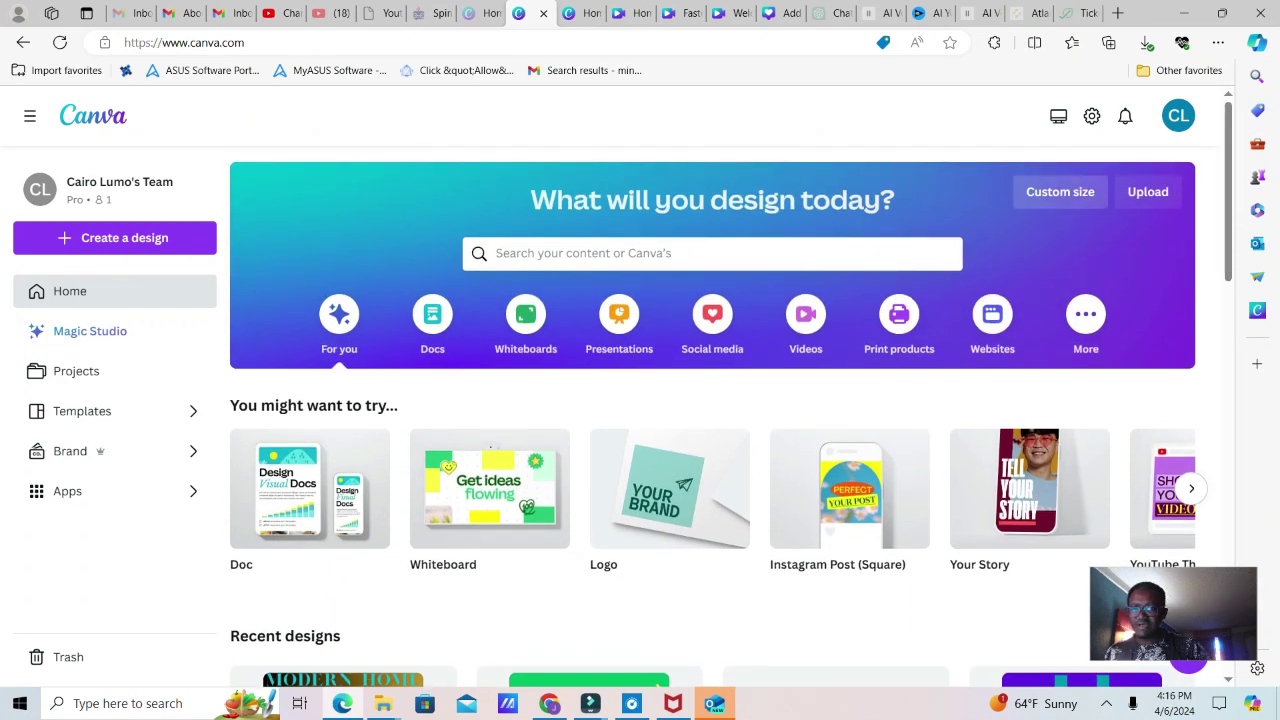
{"action": "left_click", "coordinate": [1060, 191]}
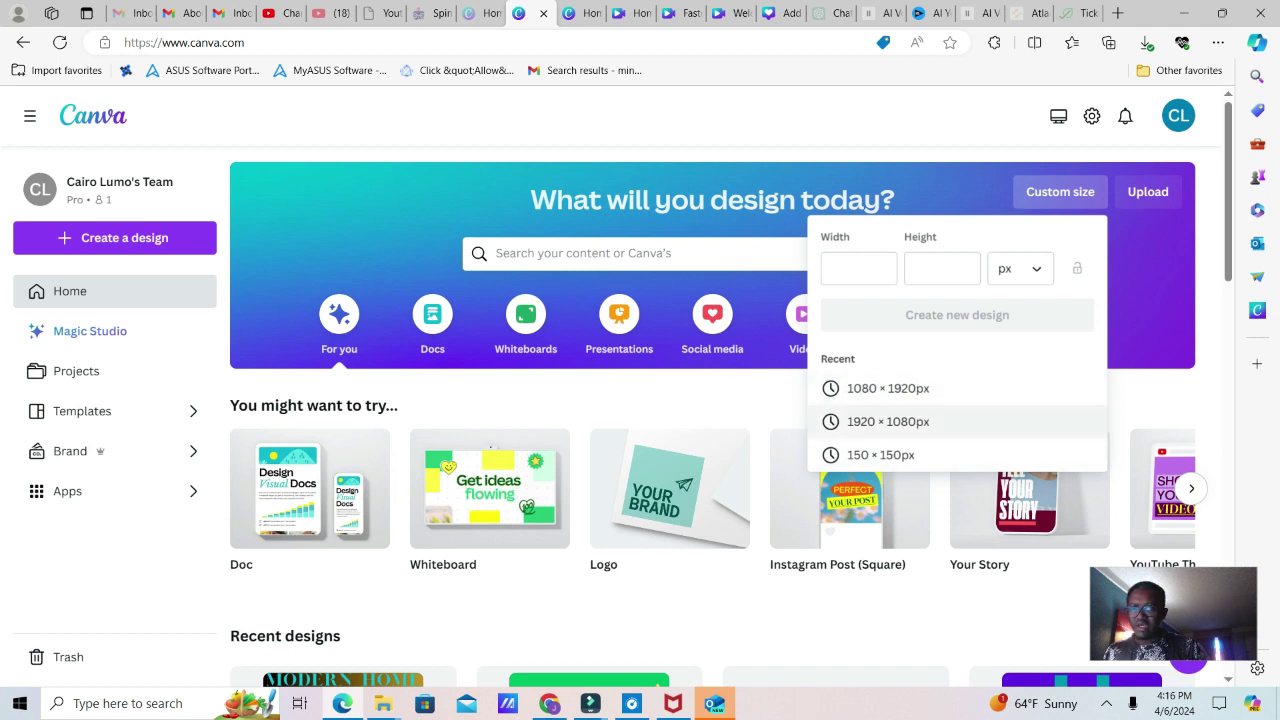
{"action": "left_click", "coordinate": [888, 388]}
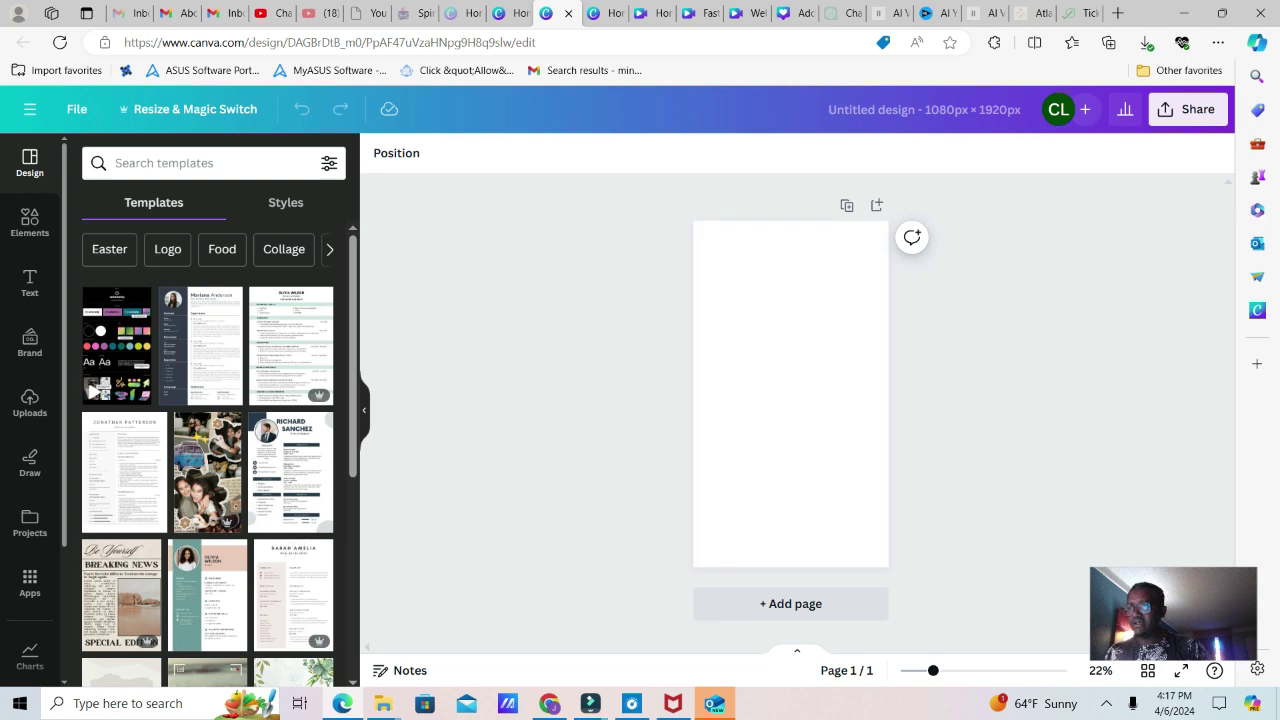
Look through the suggested design types on the Canva home page, then return to the blank 1080 × 1920 px design.
{"action": "left_click", "coordinate": [505, 13]}
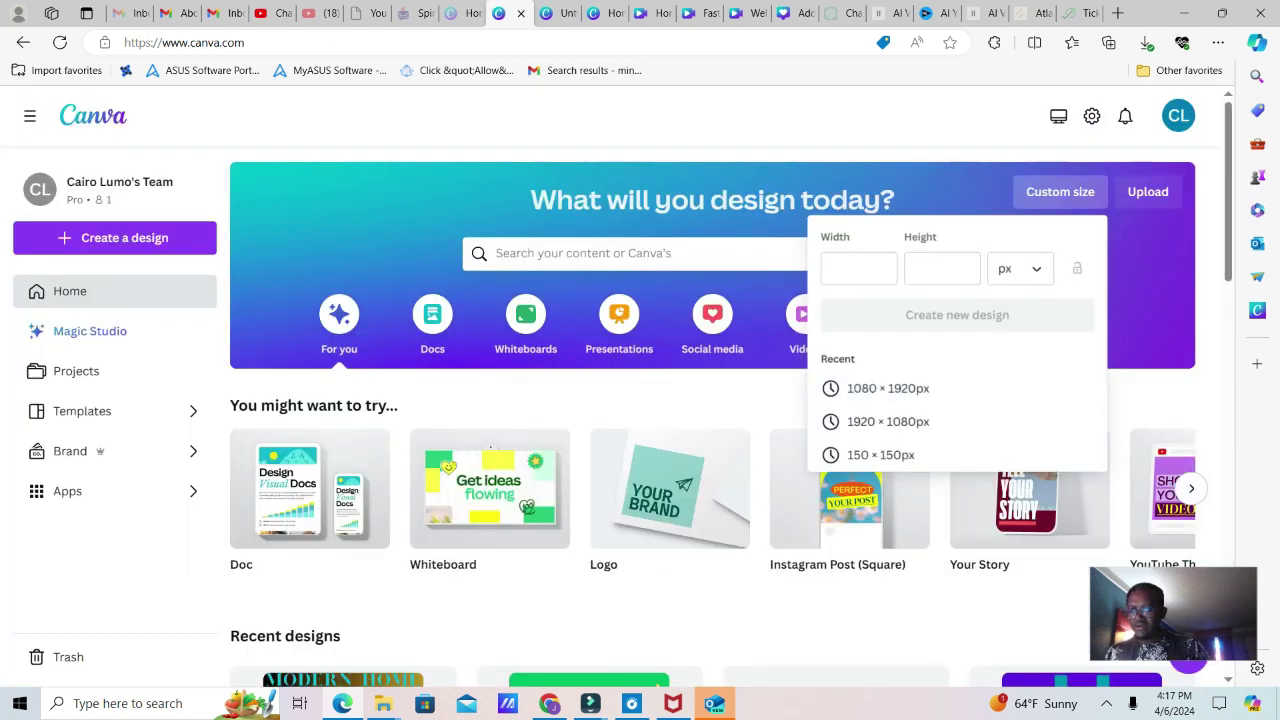
{"action": "key", "text": "Escape"}
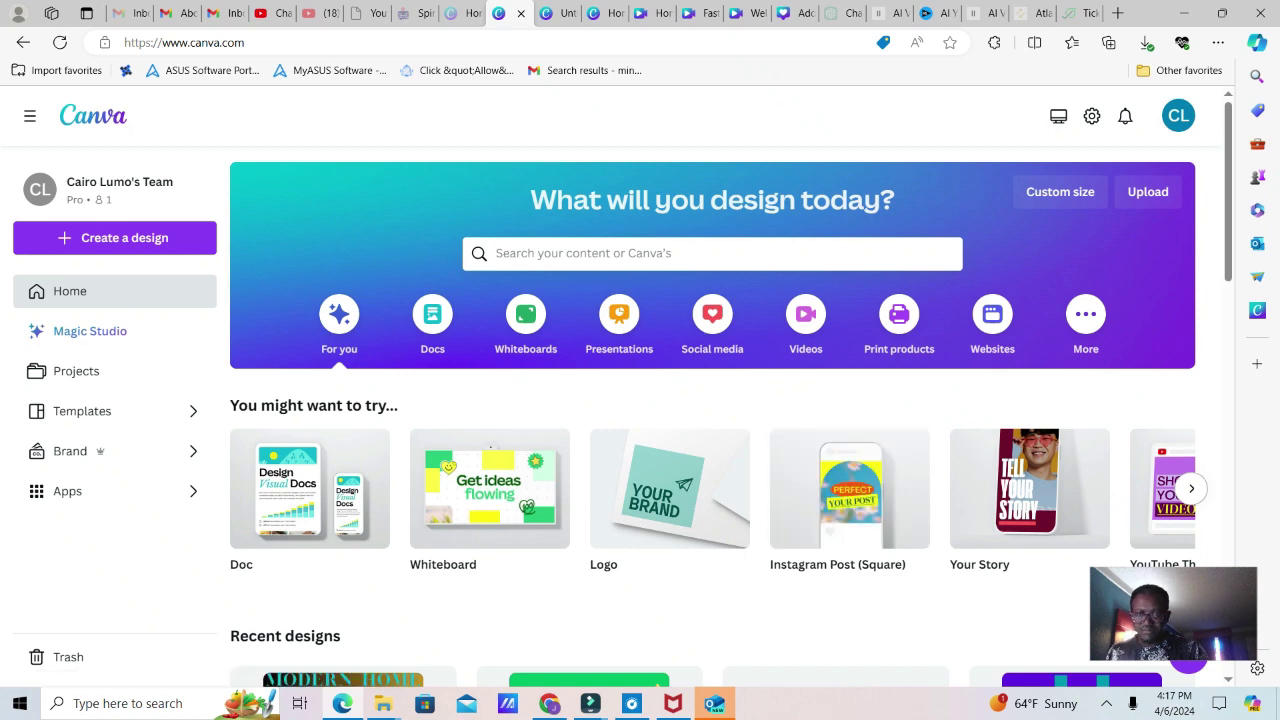
{"action": "scroll", "coordinate": [490, 448], "scroll_direction": "right", "scroll_amount": 5}
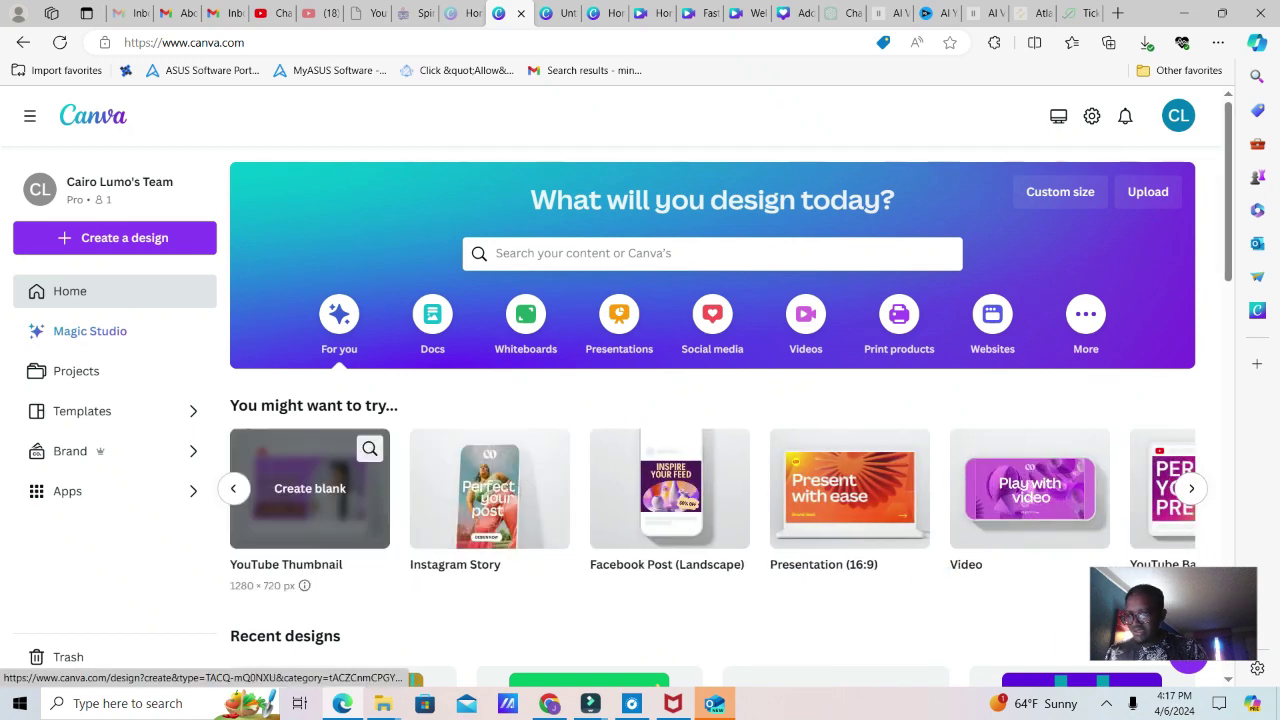
{"action": "scroll", "coordinate": [490, 448], "scroll_direction": "left", "scroll_amount": 5}
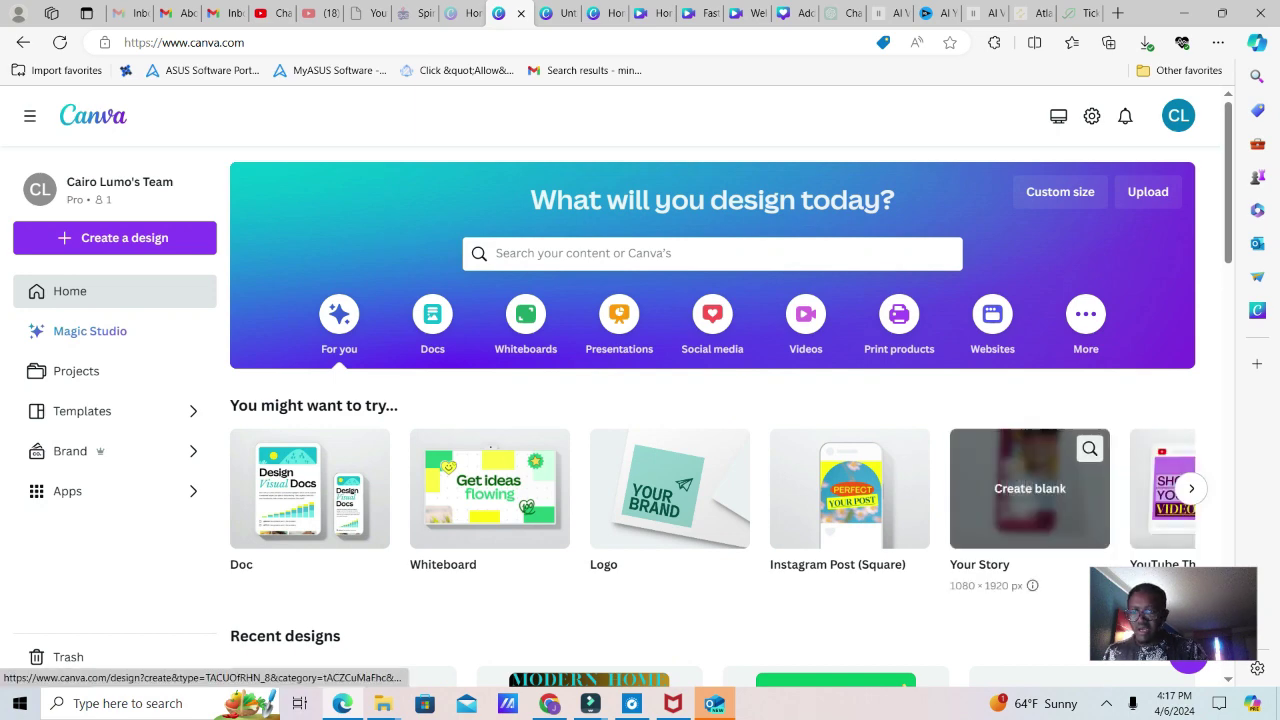
{"action": "left_click", "coordinate": [1191, 488]}
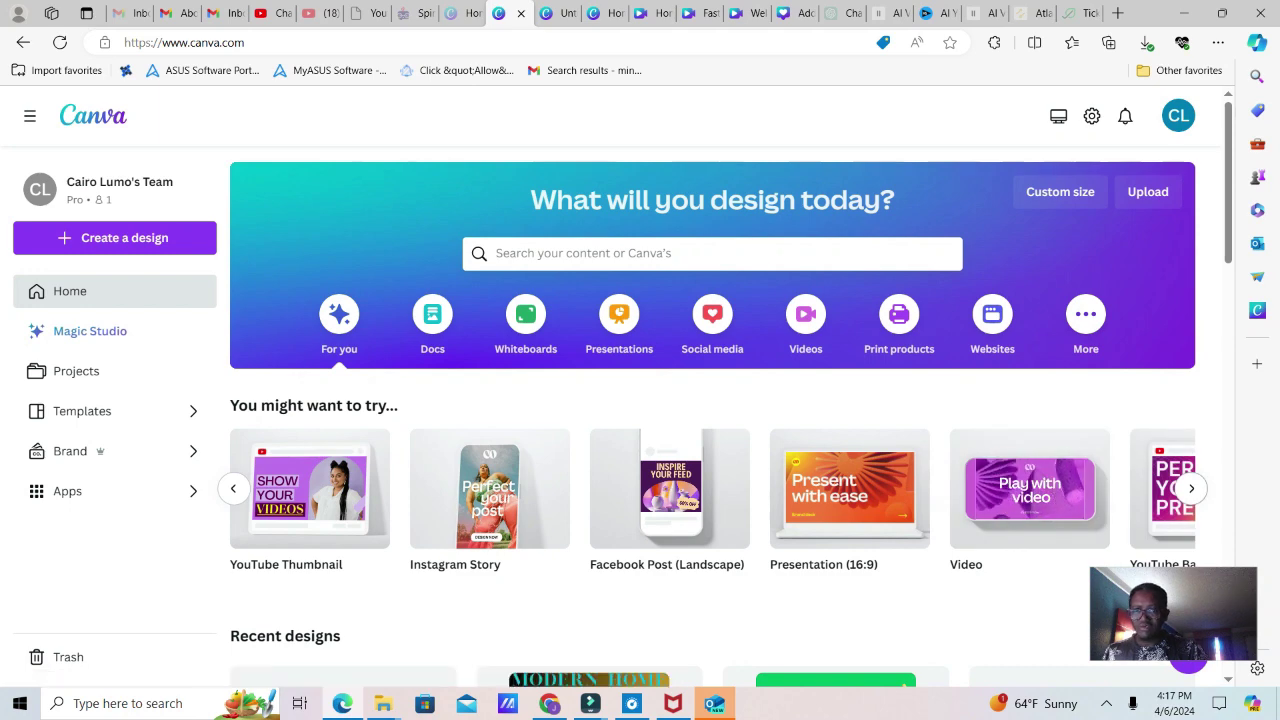
{"action": "left_click", "coordinate": [1191, 488]}
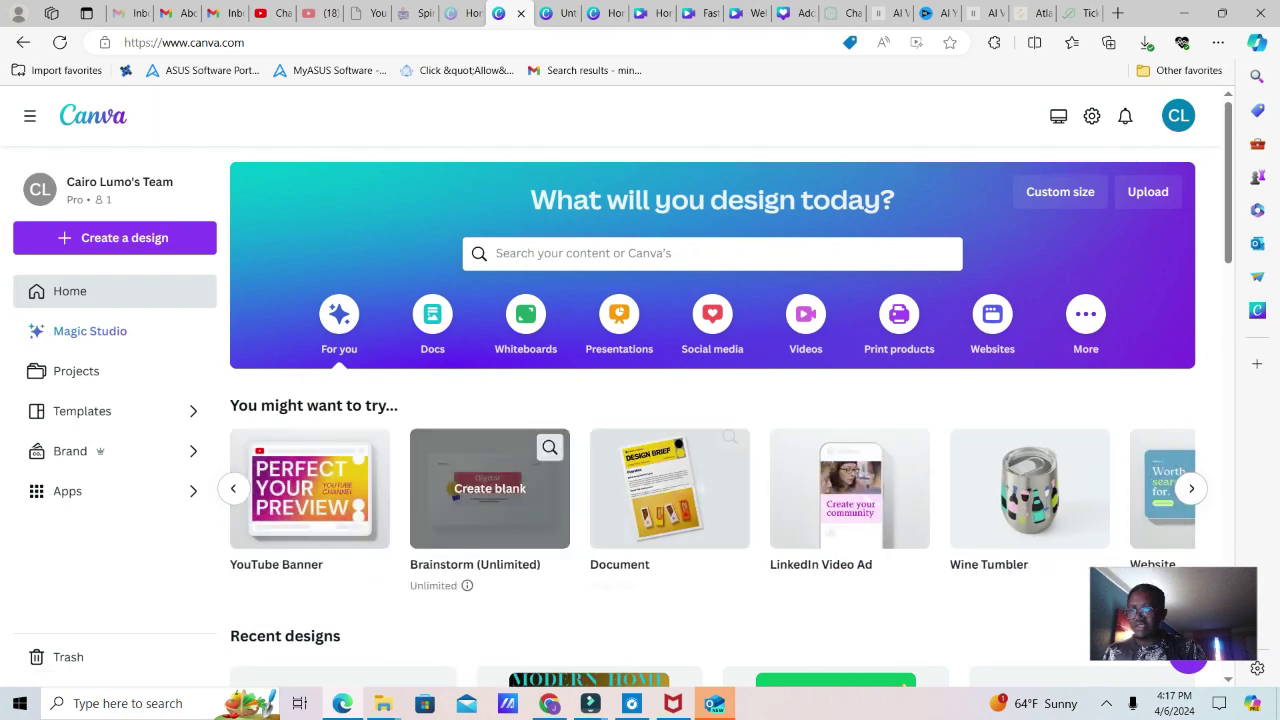
{"action": "left_click", "coordinate": [845, 475]}
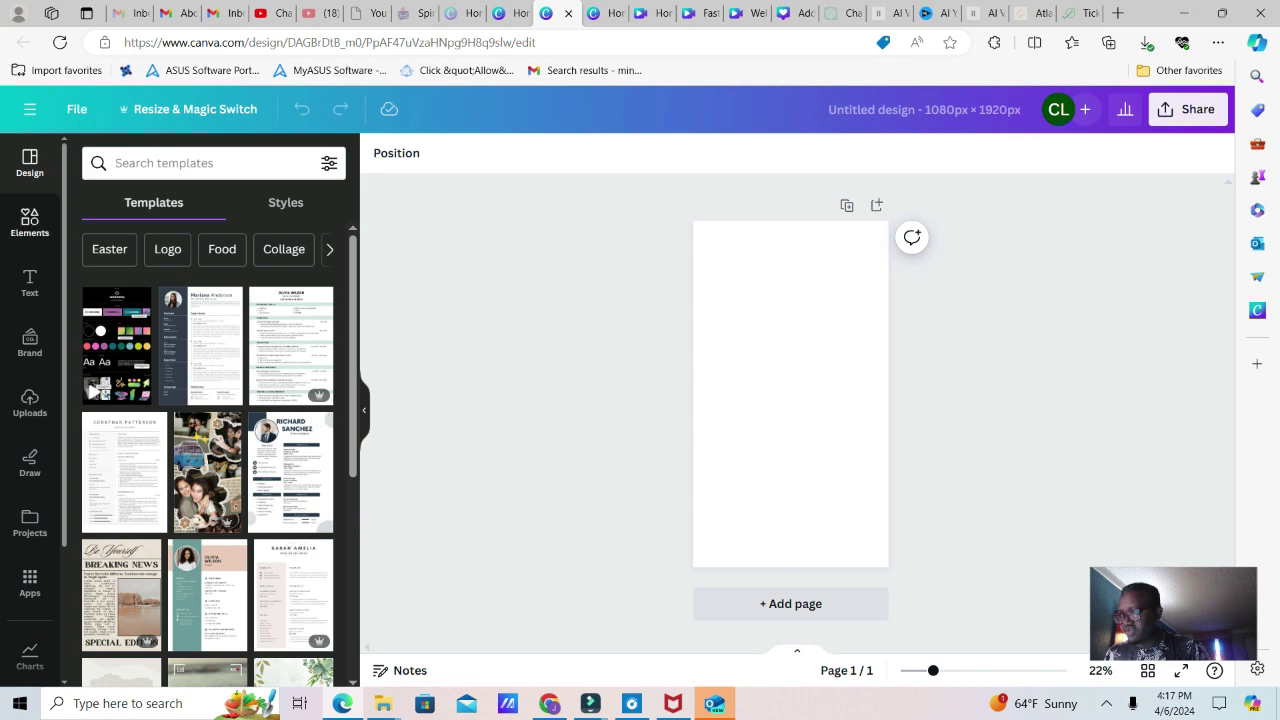
Search the design elements for "money" and show only the video results.
{"action": "left_click", "coordinate": [30, 221]}
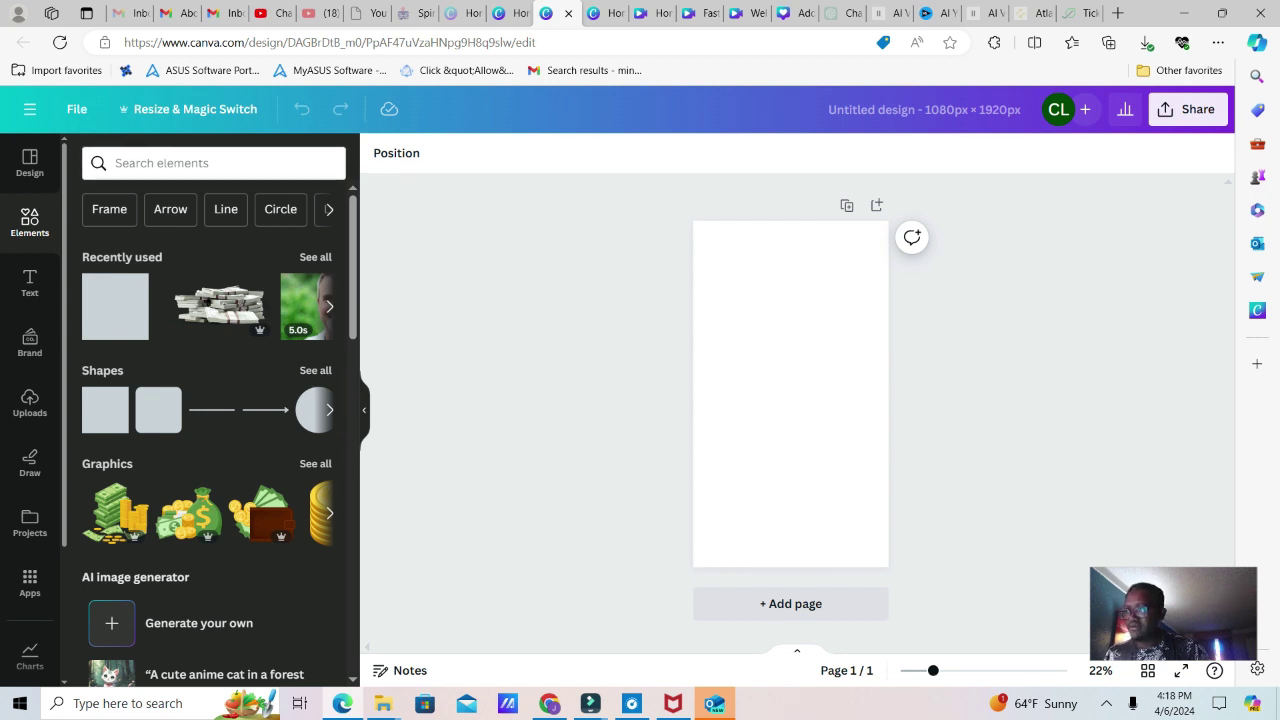
{"action": "left_click", "coordinate": [200, 163]}
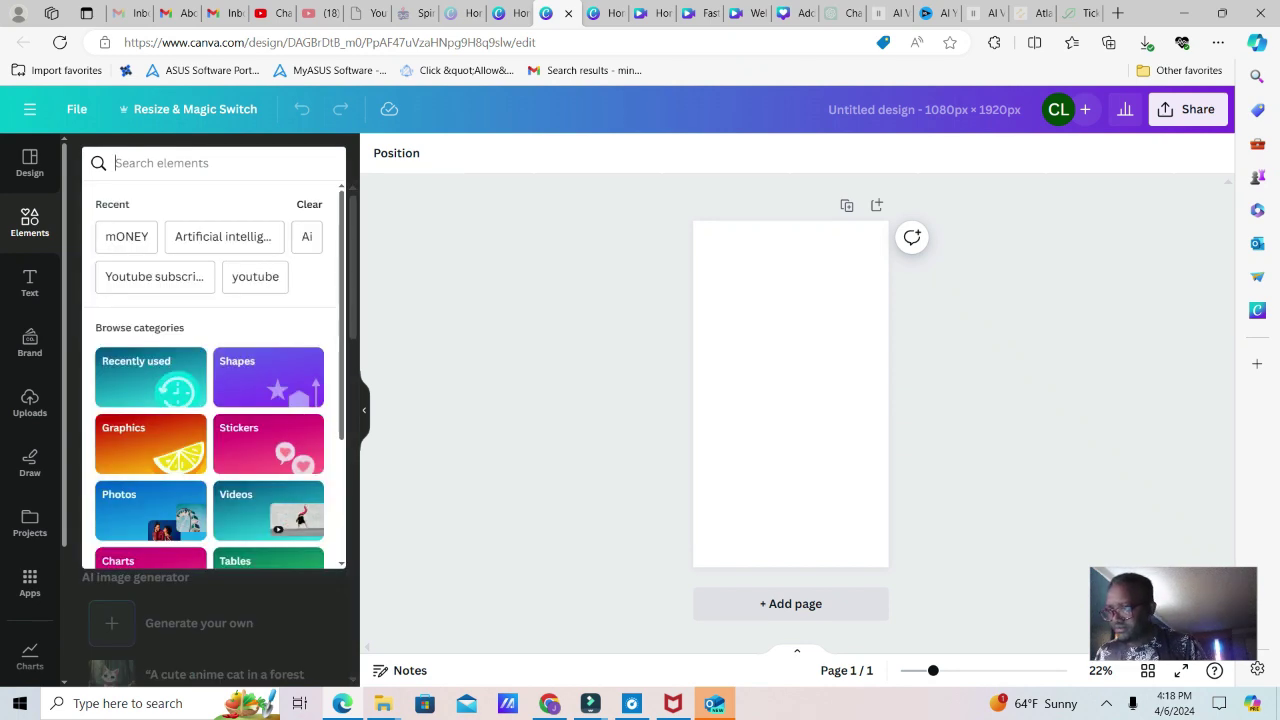
{"action": "type", "text": "Moe"}
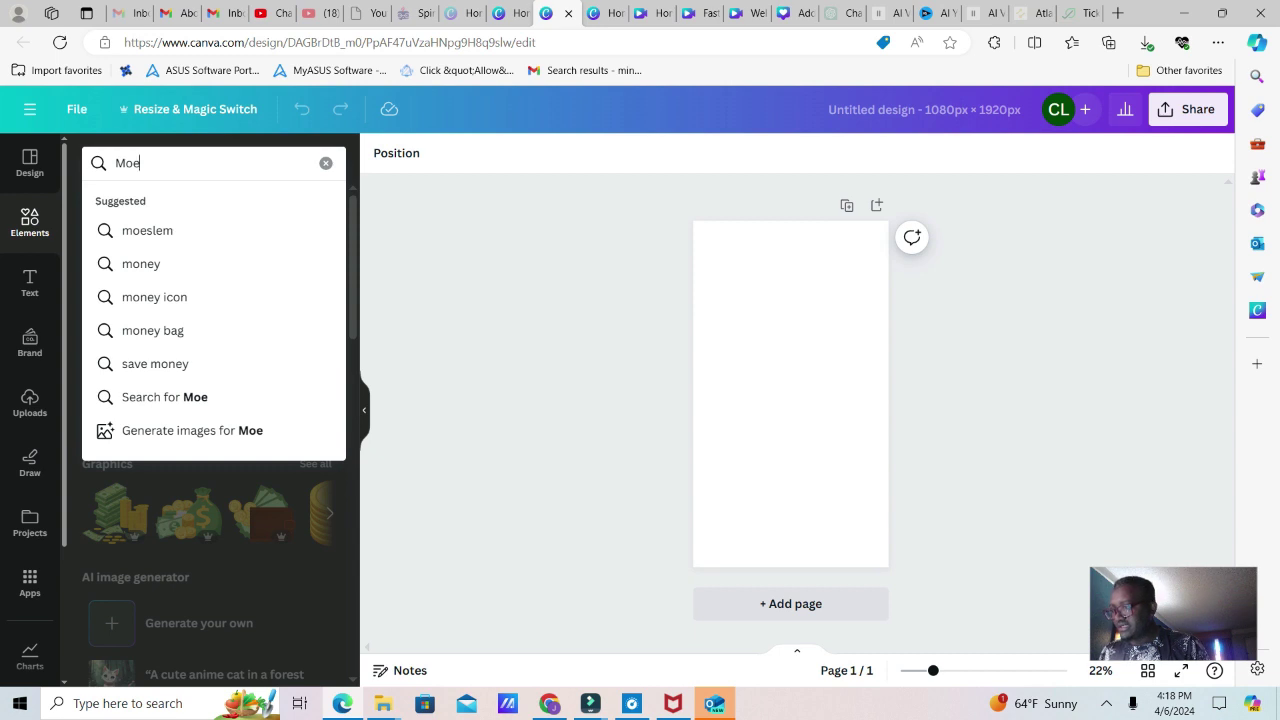
{"action": "left_click", "coordinate": [141, 263]}
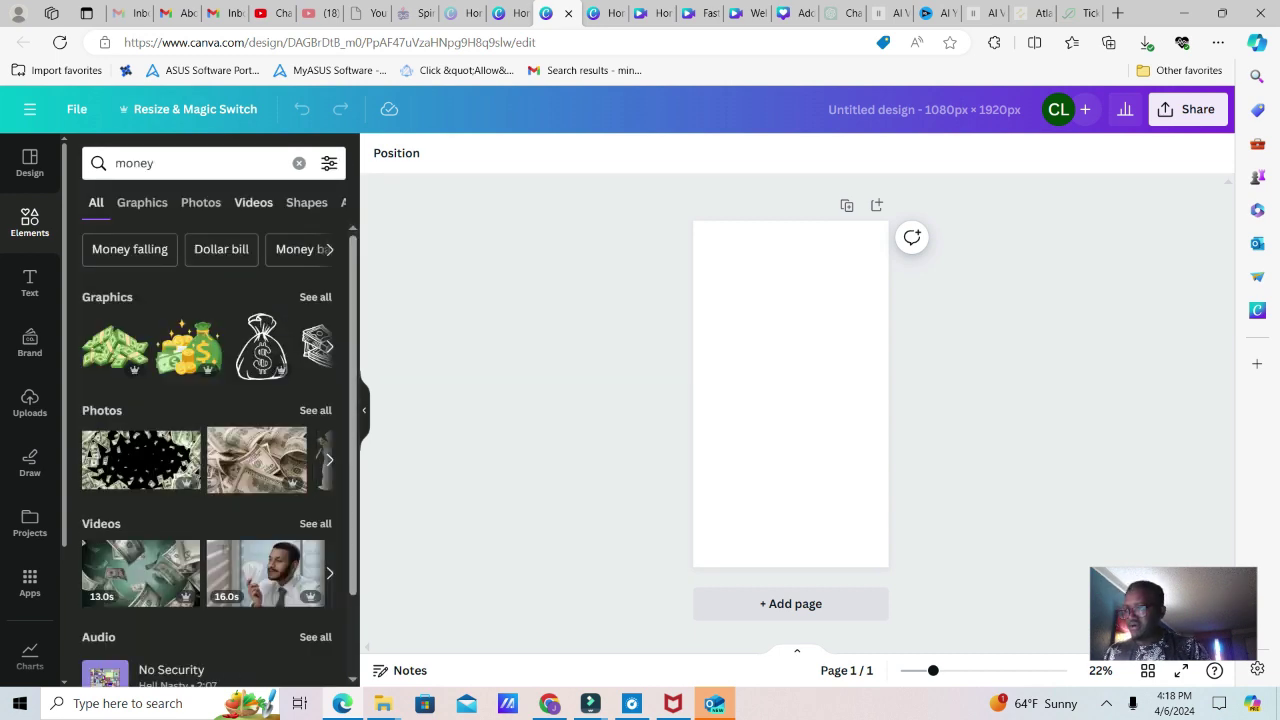
{"action": "left_click", "coordinate": [253, 202]}
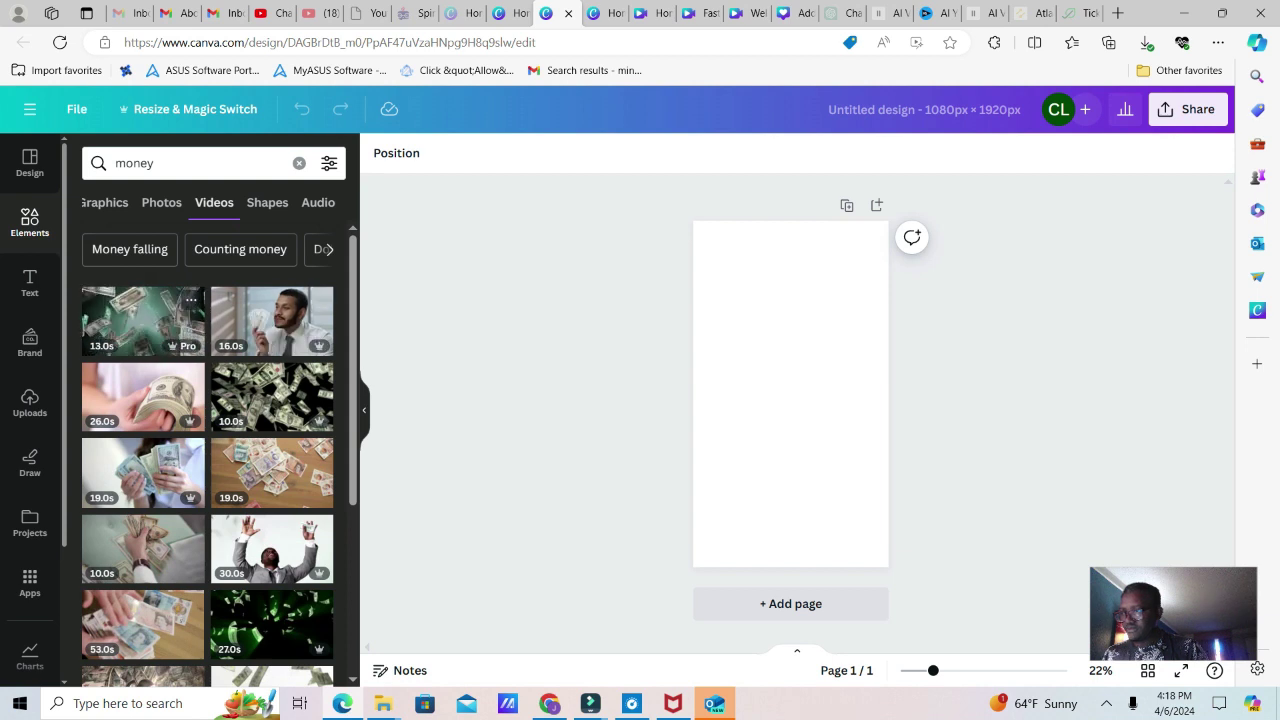
Add the 13-second falling-money video to the page, widen it to the full page width and extend its height both ways.
{"action": "left_click", "coordinate": [143, 320]}
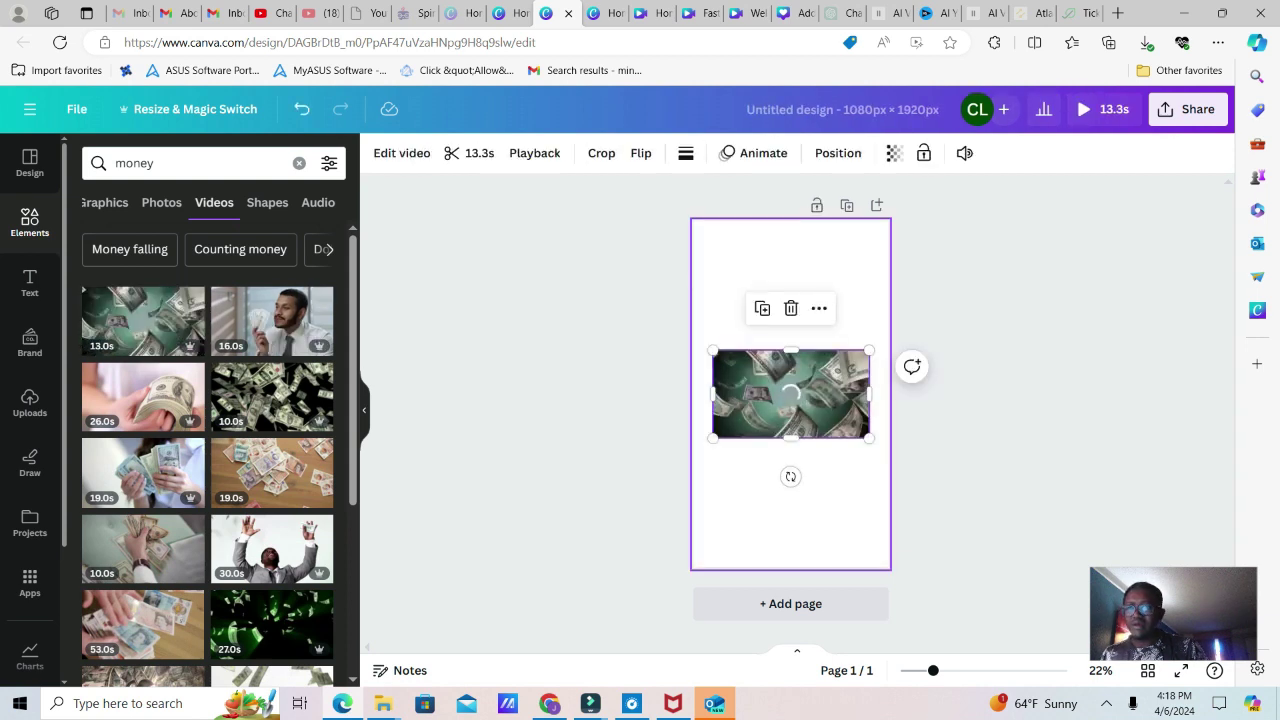
{"action": "left_click_drag", "start_coordinate": [869, 350], "coordinate": [888, 339]}
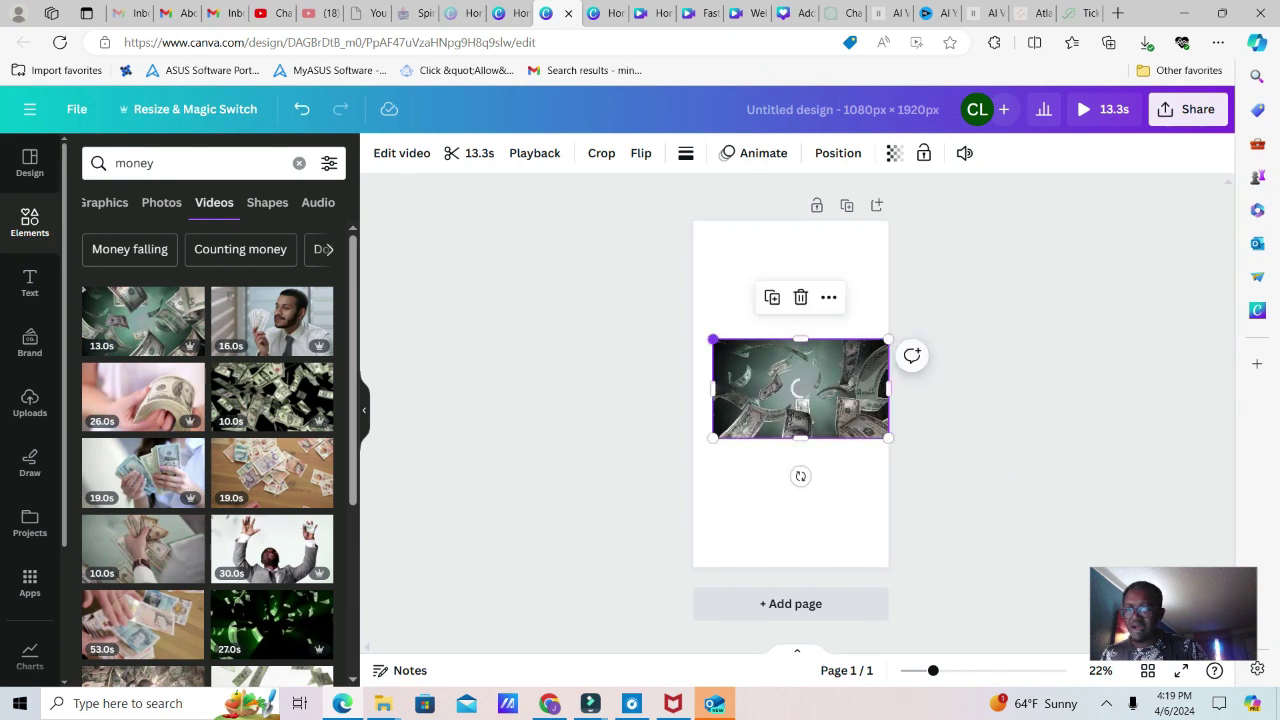
{"action": "left_click_drag", "start_coordinate": [712, 340], "coordinate": [694, 328]}
{"action": "left_click_drag", "start_coordinate": [790, 438], "coordinate": [790, 486]}
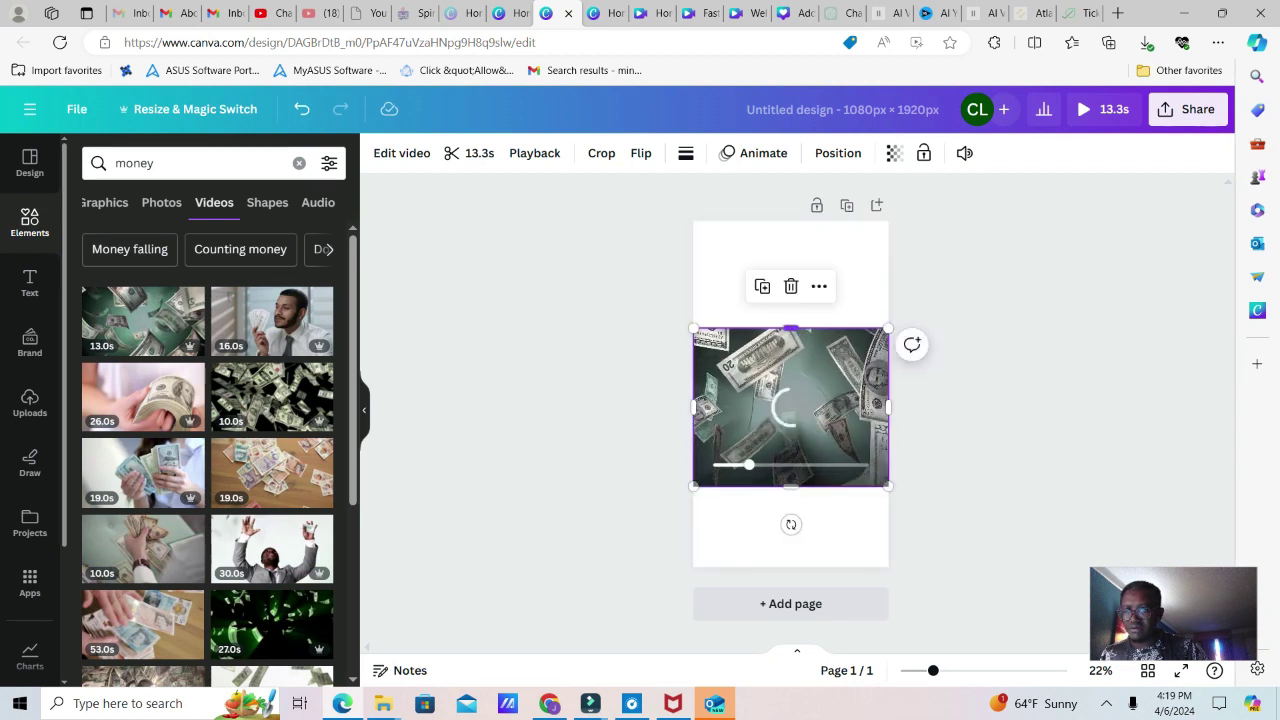
{"action": "left_click_drag", "start_coordinate": [790, 328], "coordinate": [790, 303]}
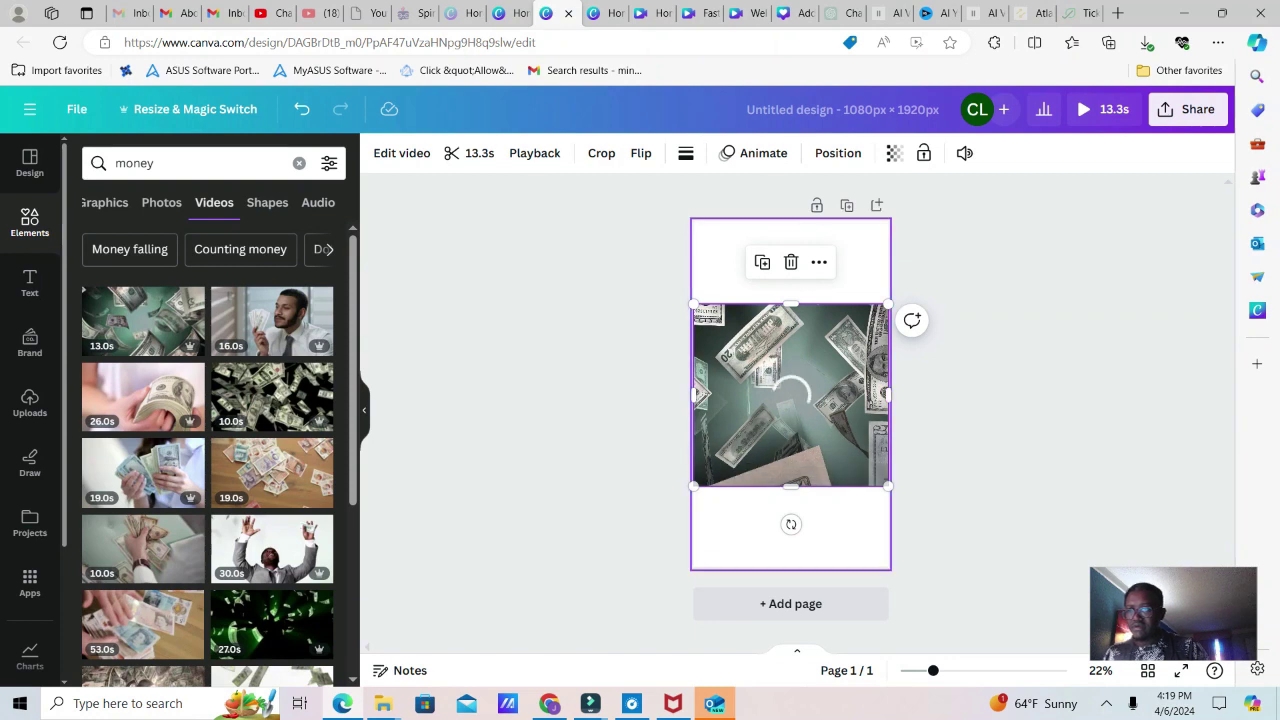
Delete the falling-money video from the page.
{"action": "key", "text": "Escape"}
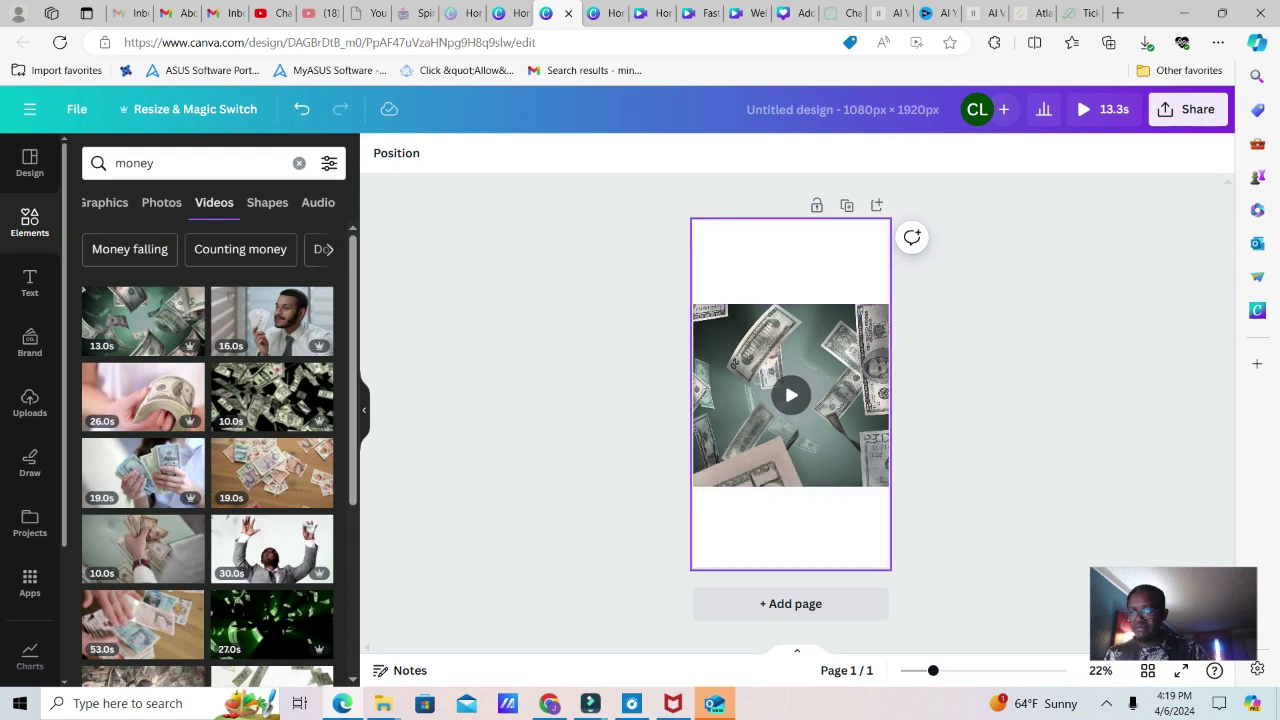
{"action": "left_click", "coordinate": [760, 430]}
{"action": "key", "text": "Delete"}
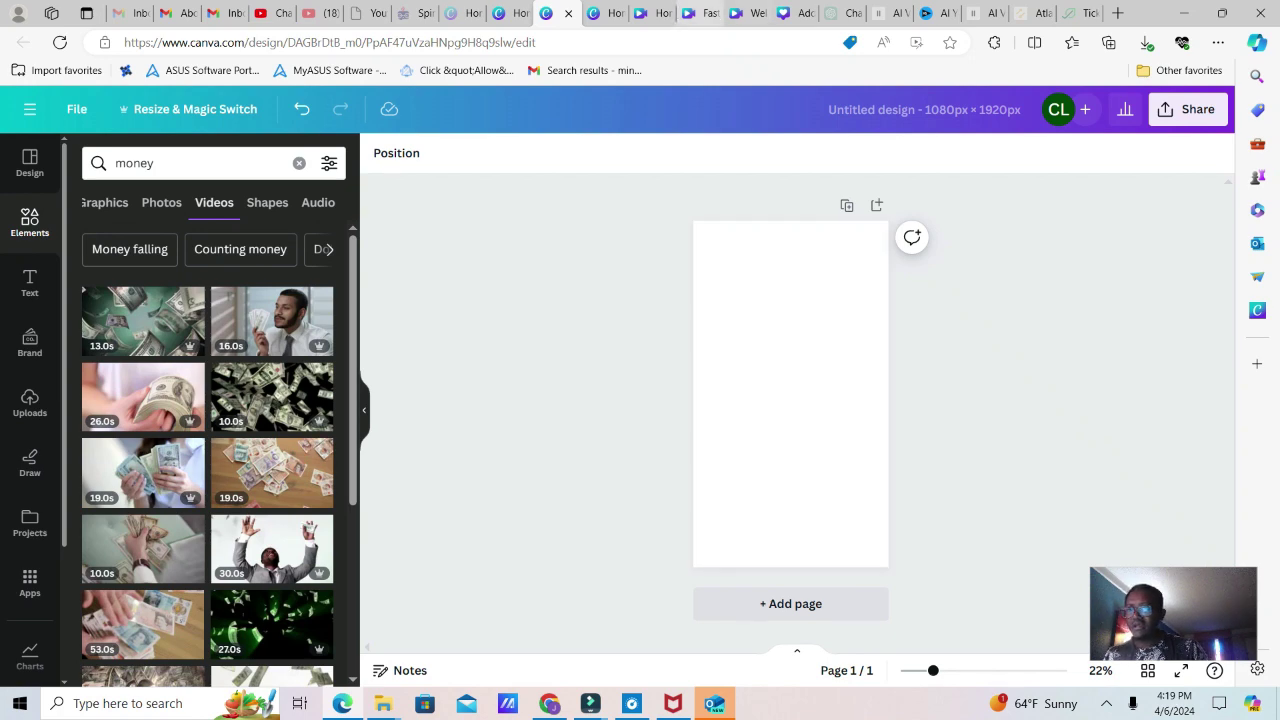
Open the Fastest car design and delete its "New Life" and "Modern car" text elements.
{"action": "left_click", "coordinate": [700, 13]}
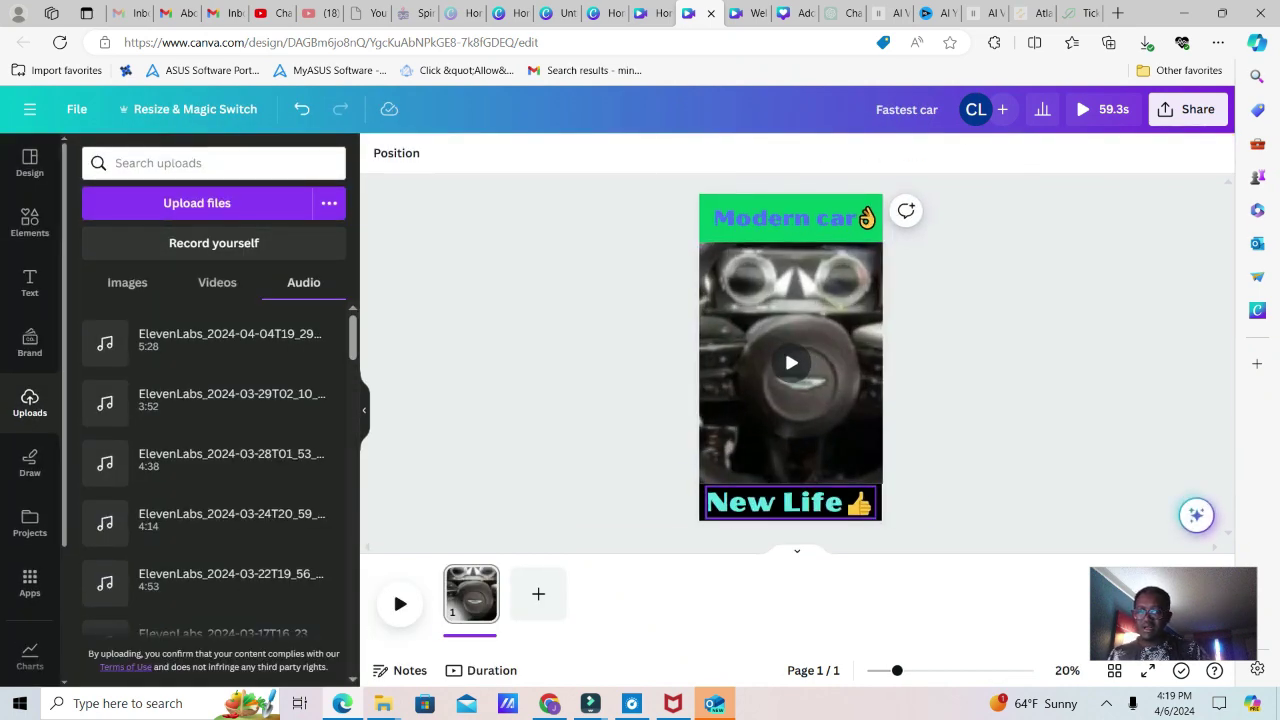
{"action": "left_click", "coordinate": [780, 502]}
{"action": "left_click", "coordinate": [848, 444]}
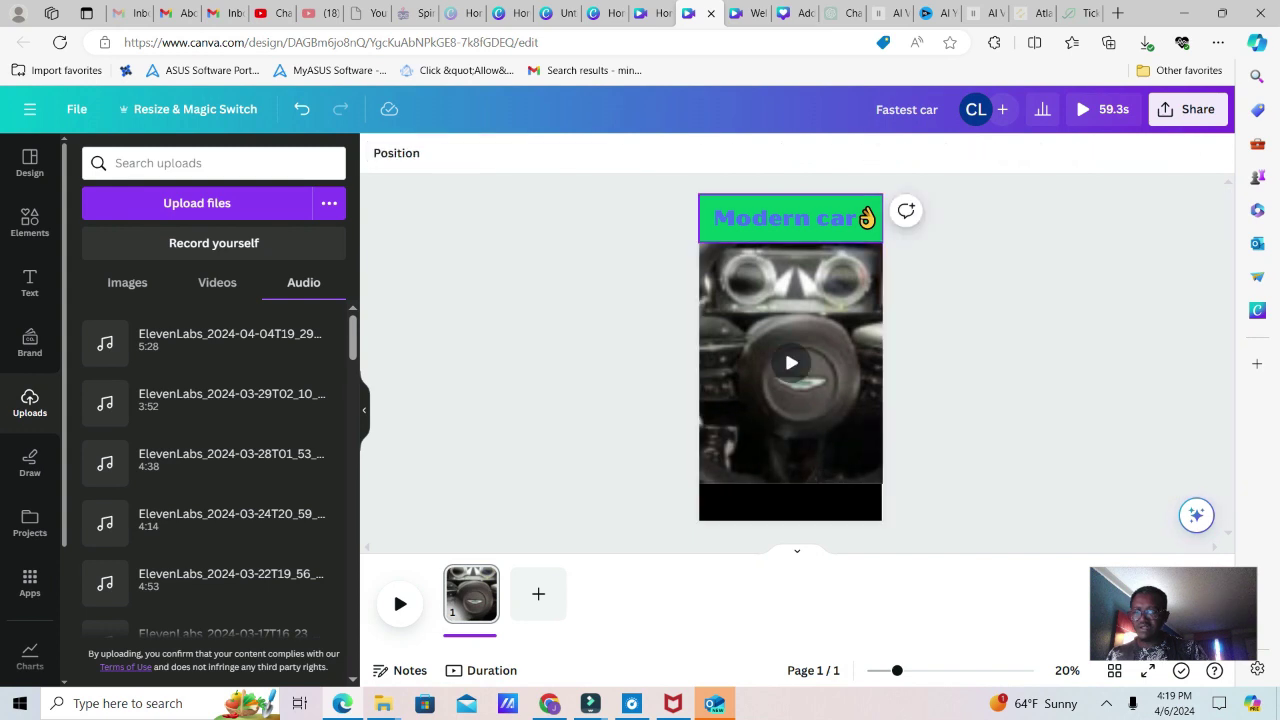
{"action": "left_click", "coordinate": [784, 218]}
{"action": "left_click", "coordinate": [853, 272]}
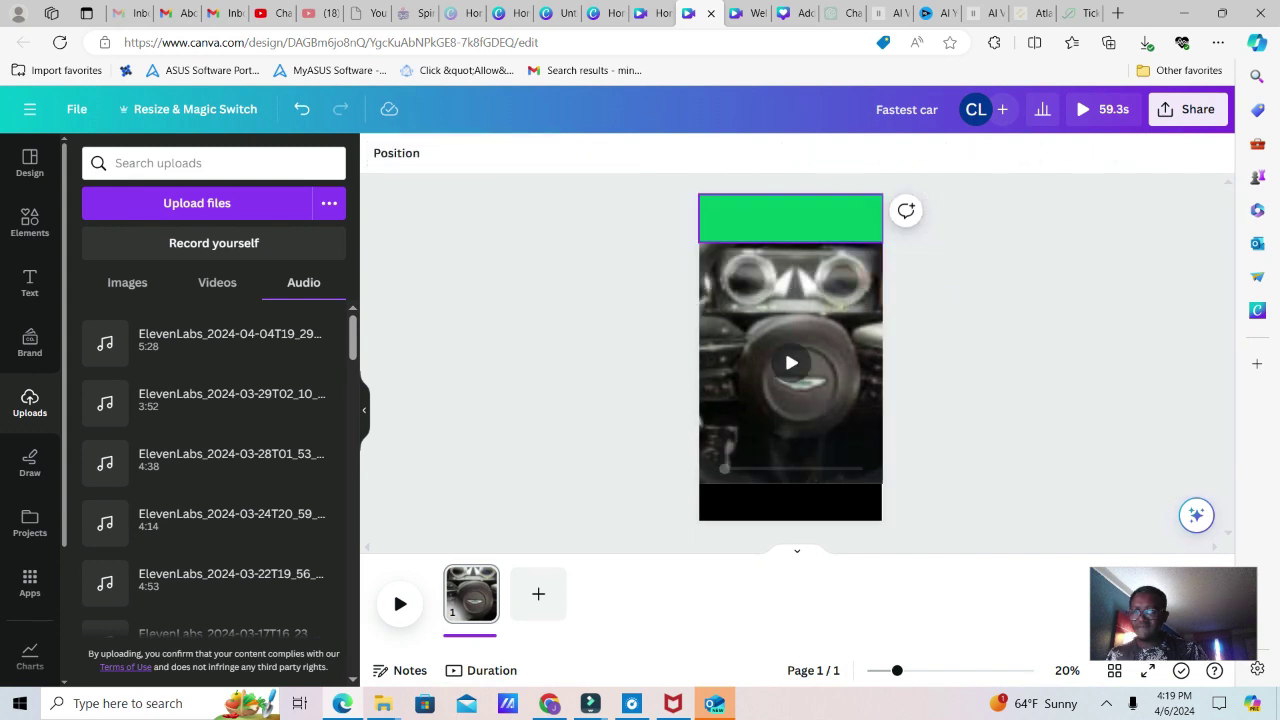
Delete the green header rectangle above the car video and the black strip below it.
{"action": "left_click", "coordinate": [850, 218]}
{"action": "left_click", "coordinate": [791, 283]}
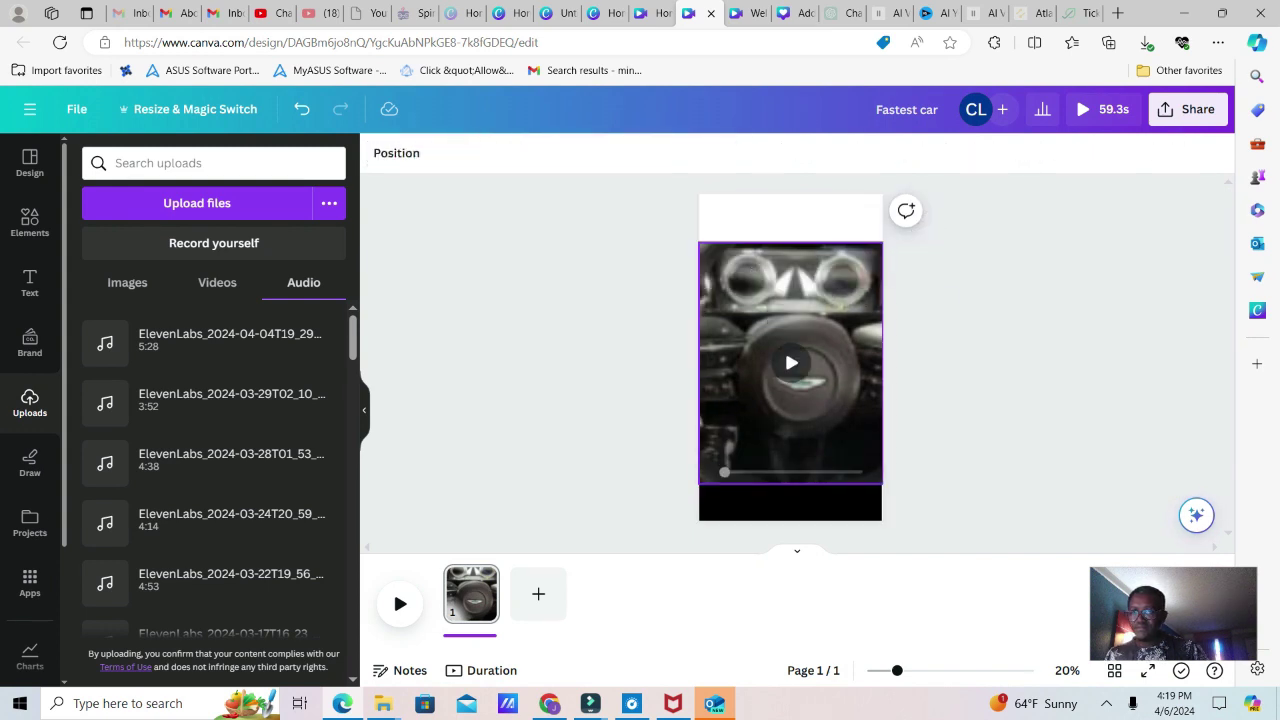
{"action": "left_click", "coordinate": [790, 502]}
{"action": "left_click", "coordinate": [789, 441]}
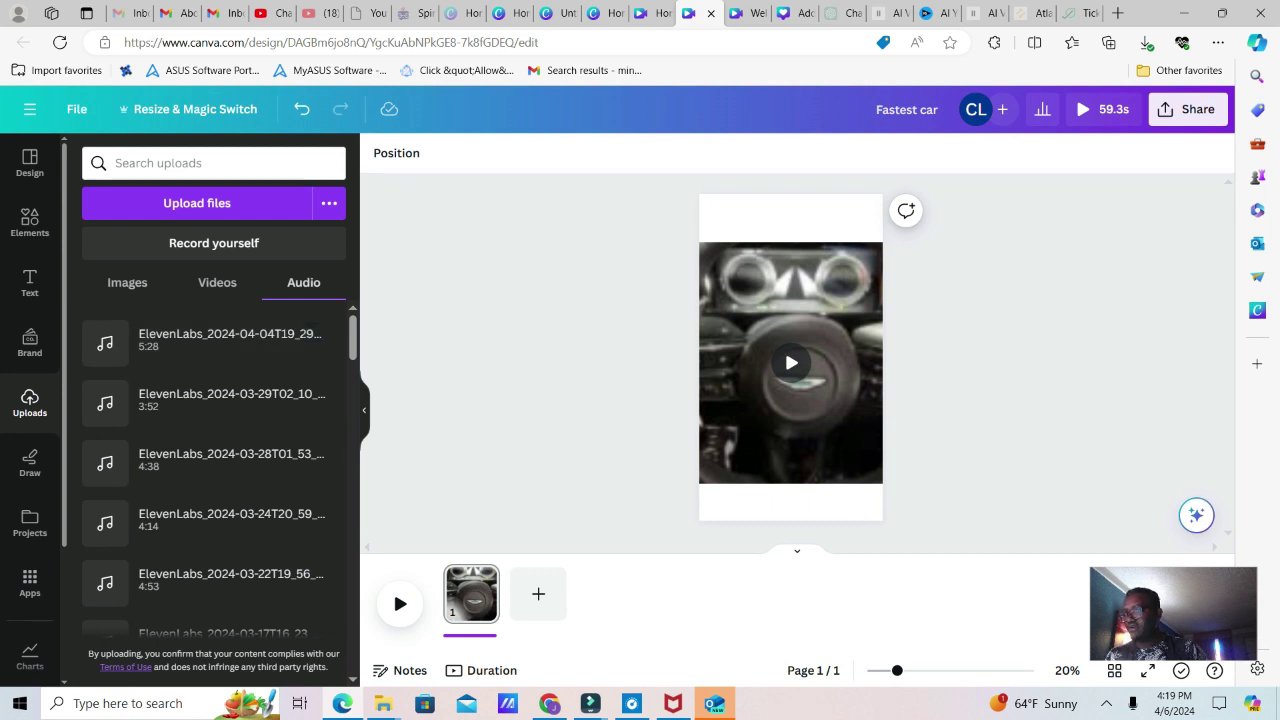
{"action": "left_click", "coordinate": [217, 282]}
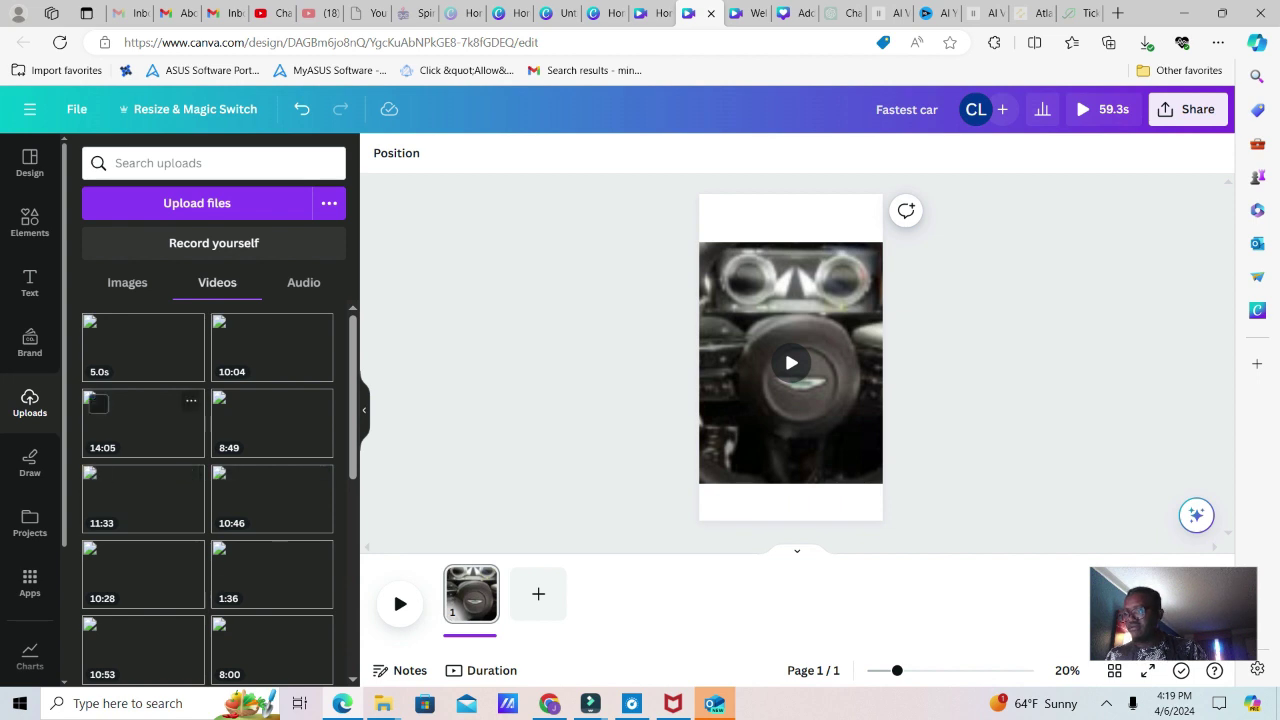
{"action": "left_click_drag", "start_coordinate": [228, 404], "coordinate": [403, 410]}
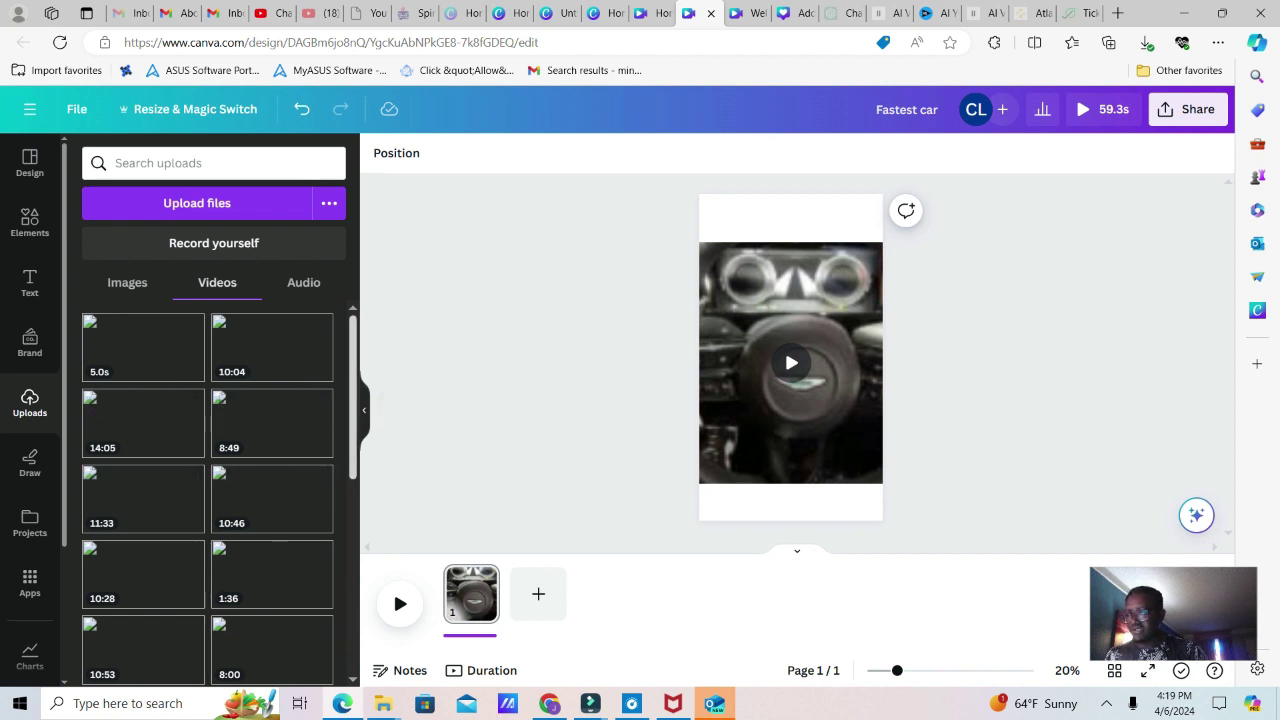
{"action": "scroll", "coordinate": [215, 495], "scroll_direction": "down", "scroll_amount": 10}
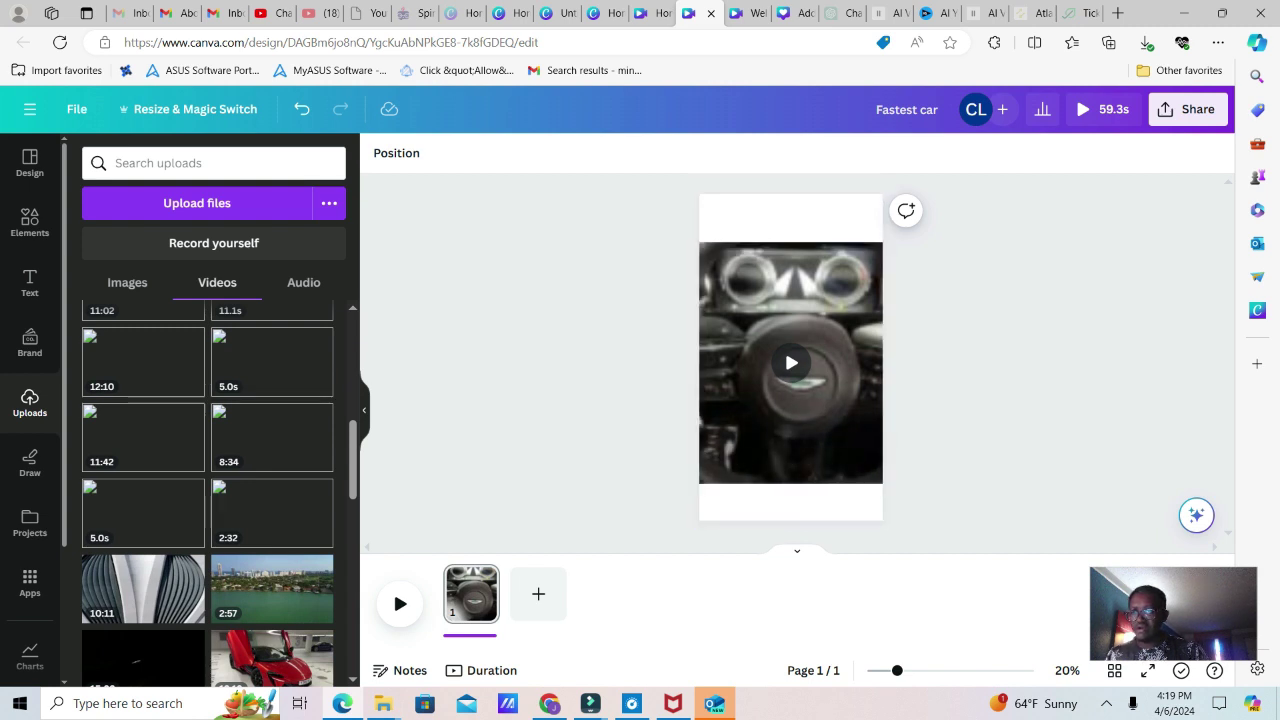
{"action": "left_click", "coordinate": [790, 420]}
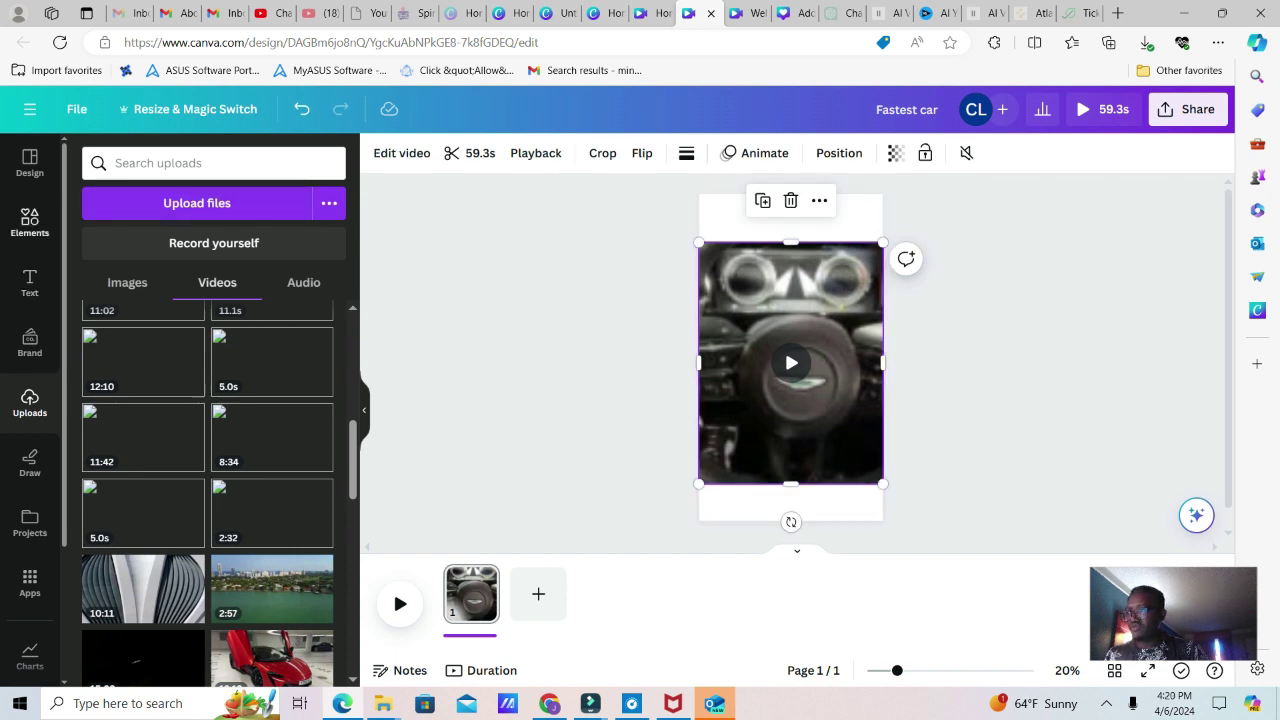
Add a square shape and stretch it into a grey bar filling the blank band above the car video.
{"action": "left_click", "coordinate": [29, 222]}
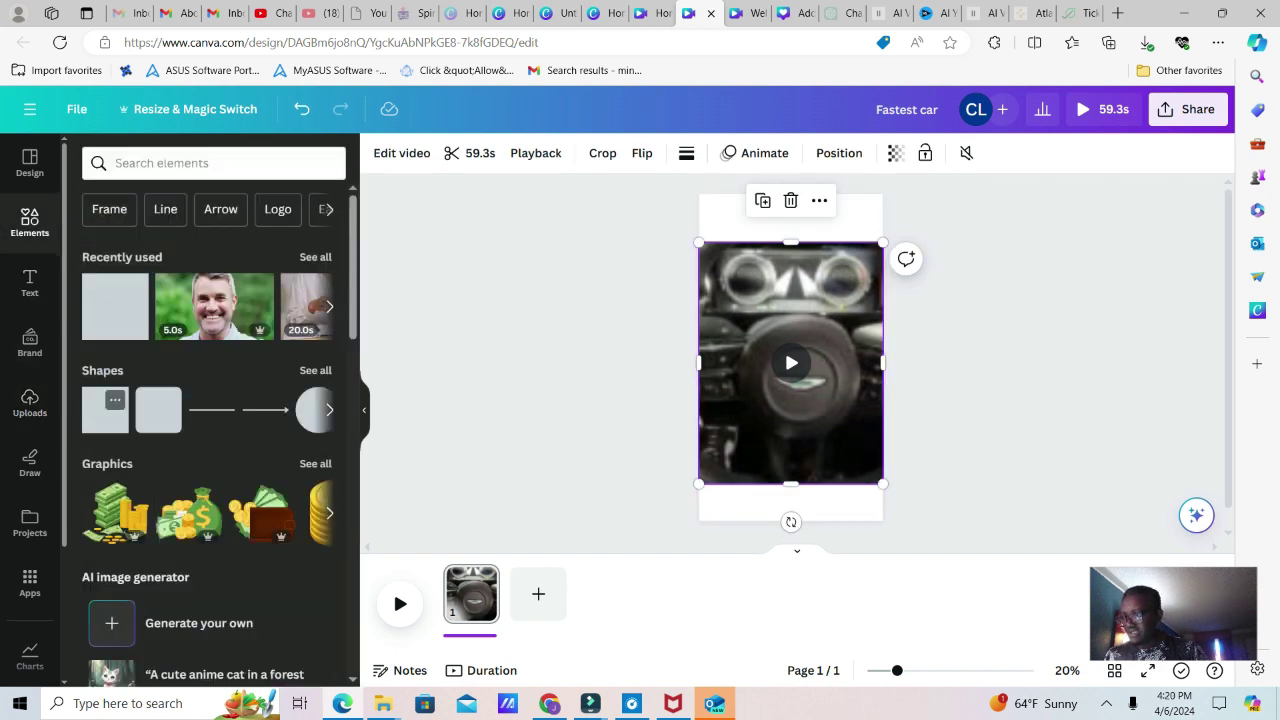
{"action": "left_click", "coordinate": [105, 409]}
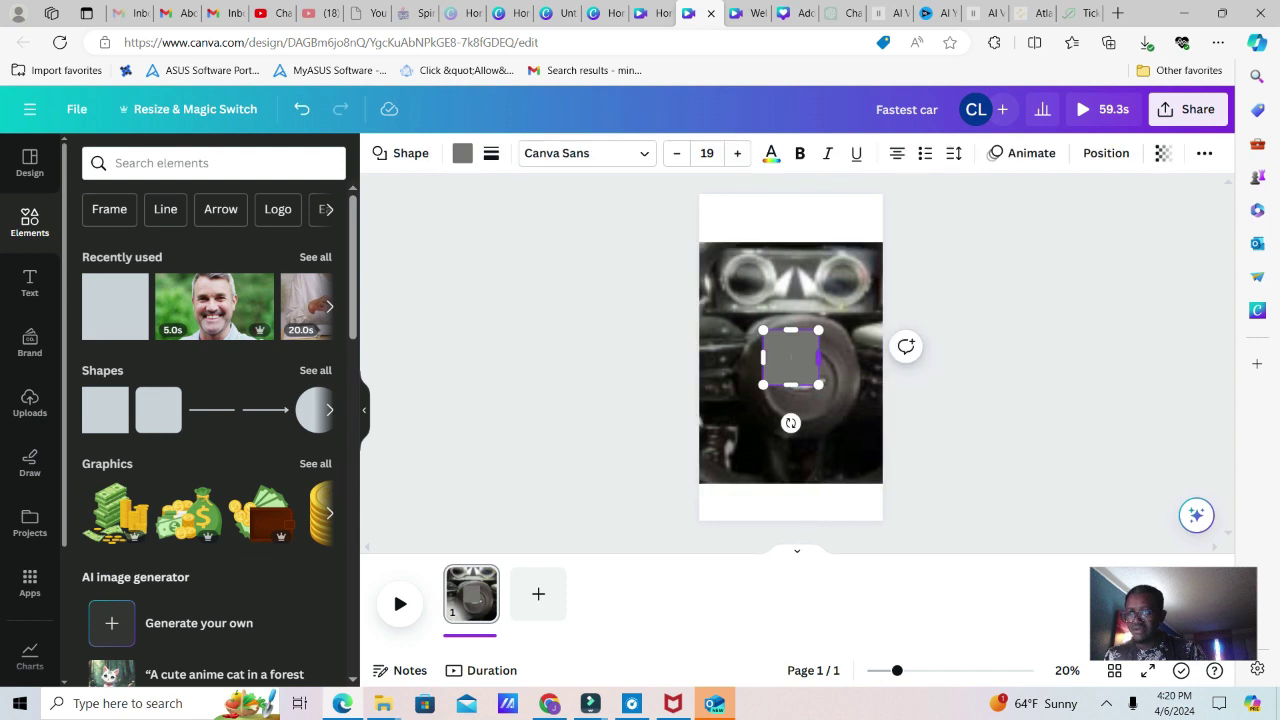
{"action": "left_click_drag", "start_coordinate": [790, 360], "coordinate": [882, 217]}
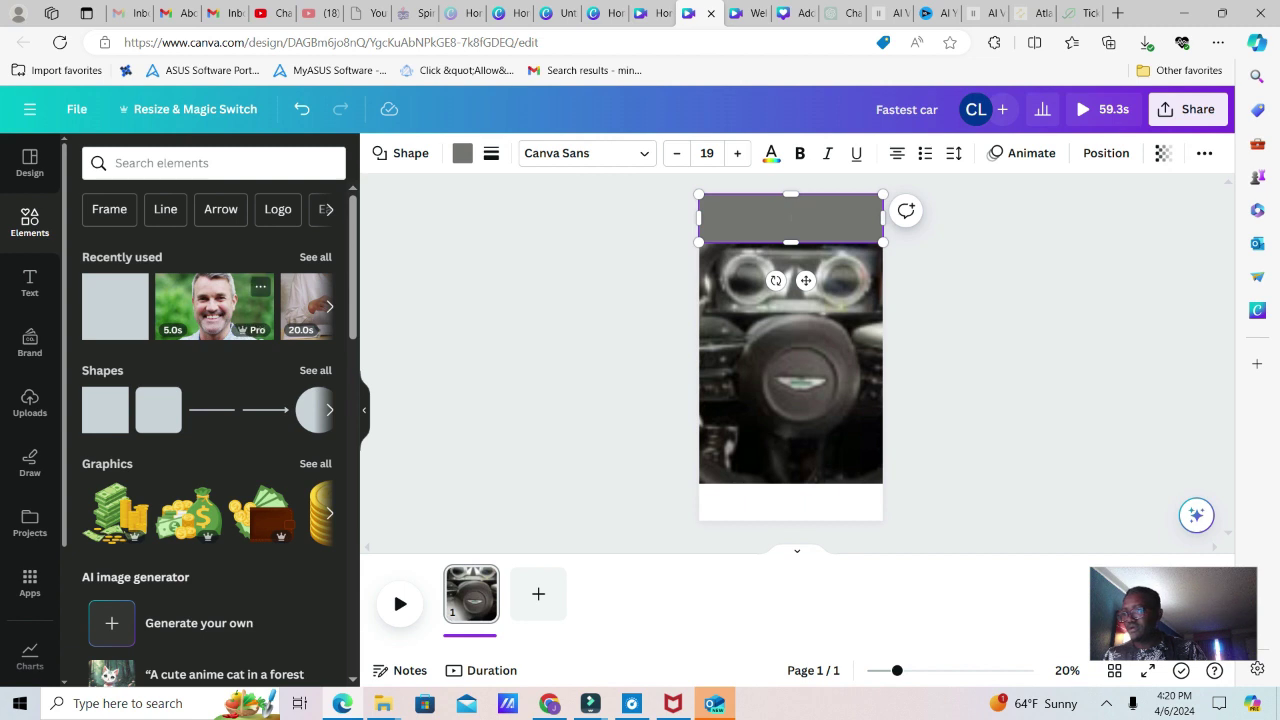
Add another square shape and stretch it into a grey bar filling the blank band below the car video.
{"action": "left_click", "coordinate": [105, 410]}
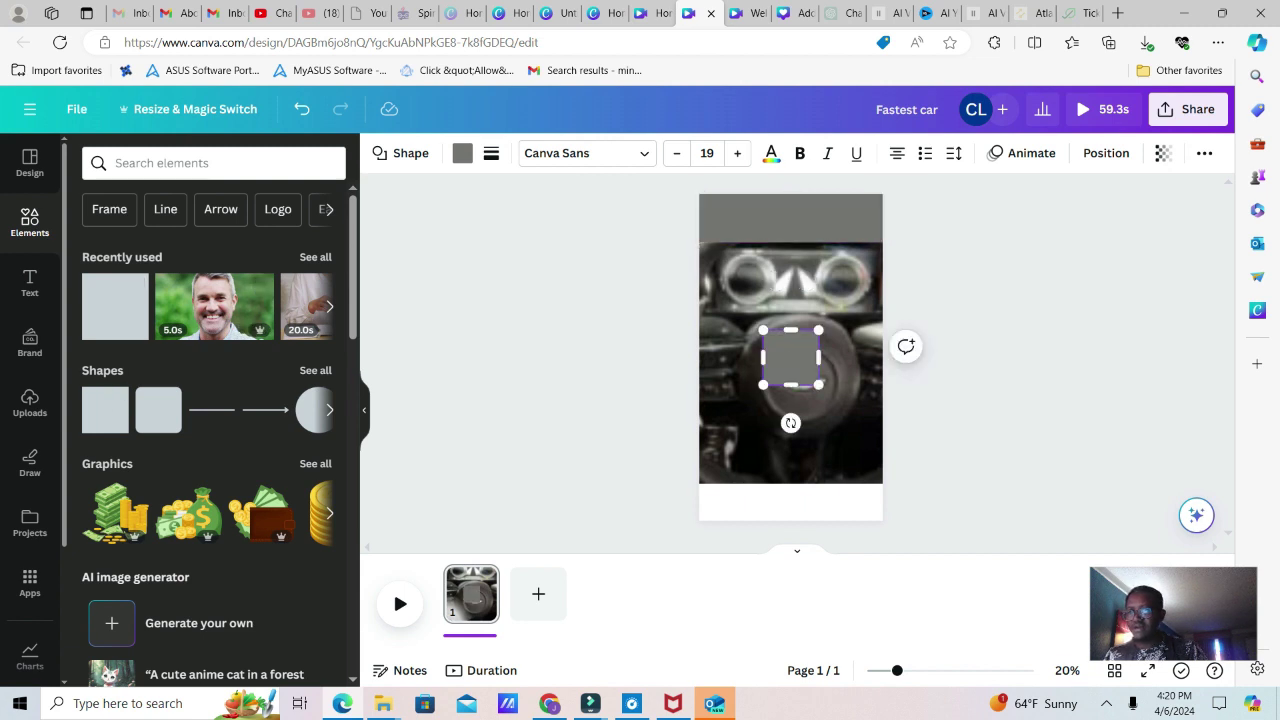
{"action": "left_click_drag", "start_coordinate": [790, 357], "coordinate": [883, 502]}
{"action": "left_click", "coordinate": [791, 363]}
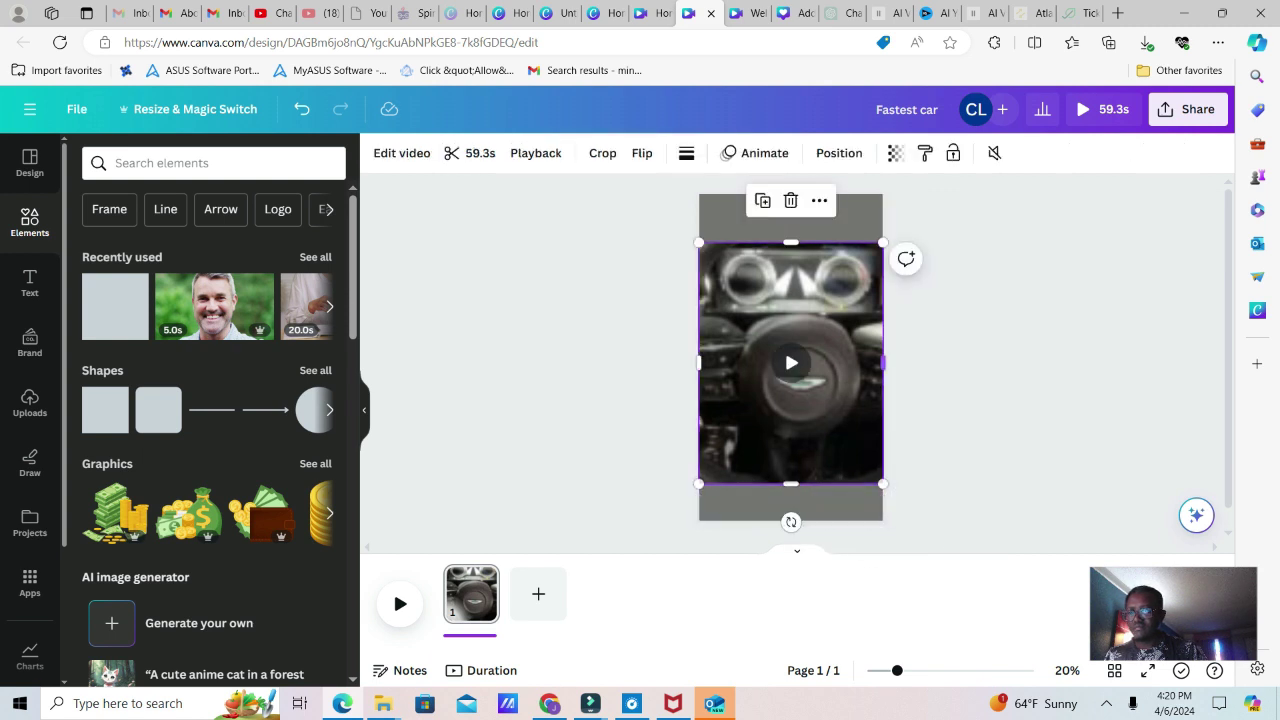
{"action": "key", "text": "Escape"}
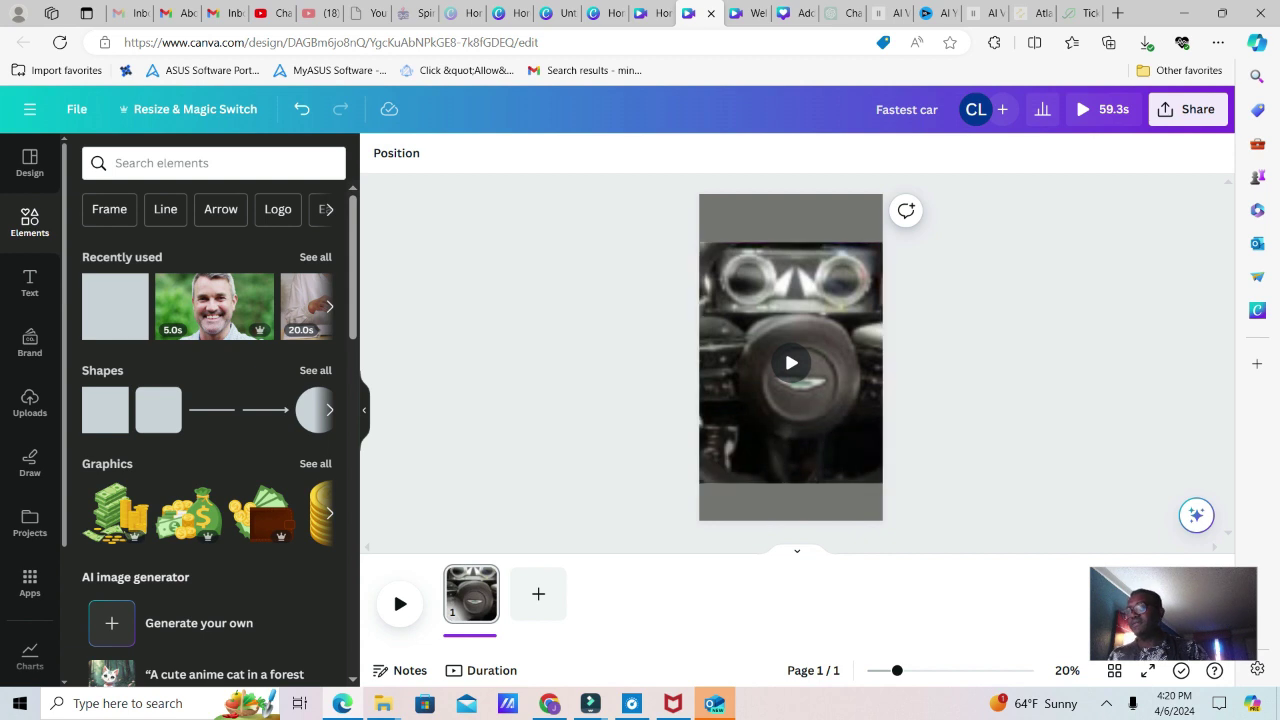
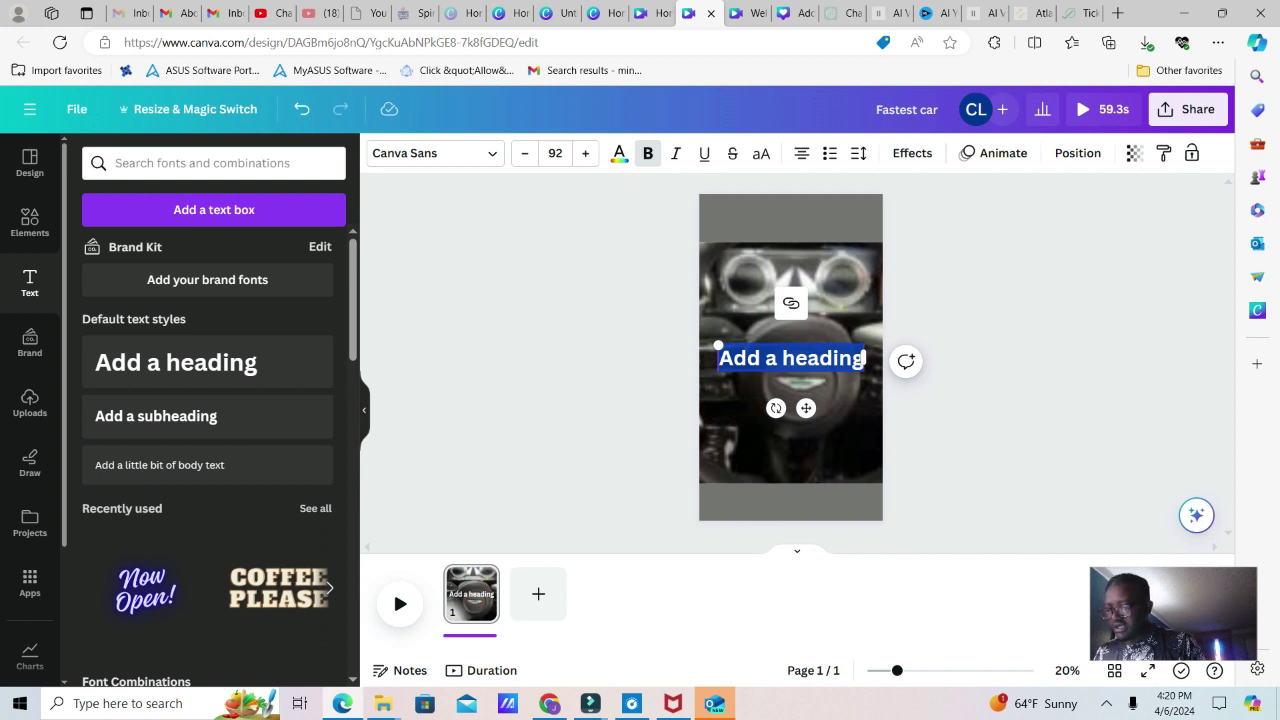
Add a heading that reads "Horse engine" to the page.
{"action": "type", "text": "H"}
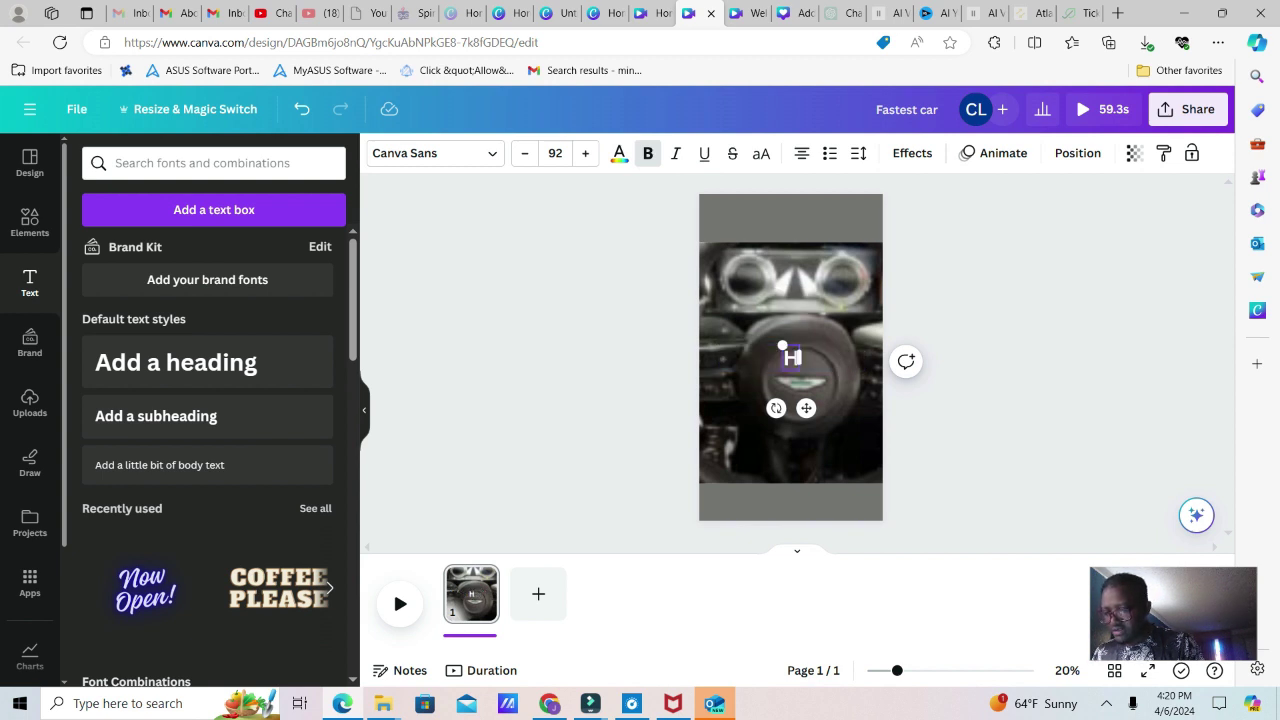
{"action": "type", "text": "or"}
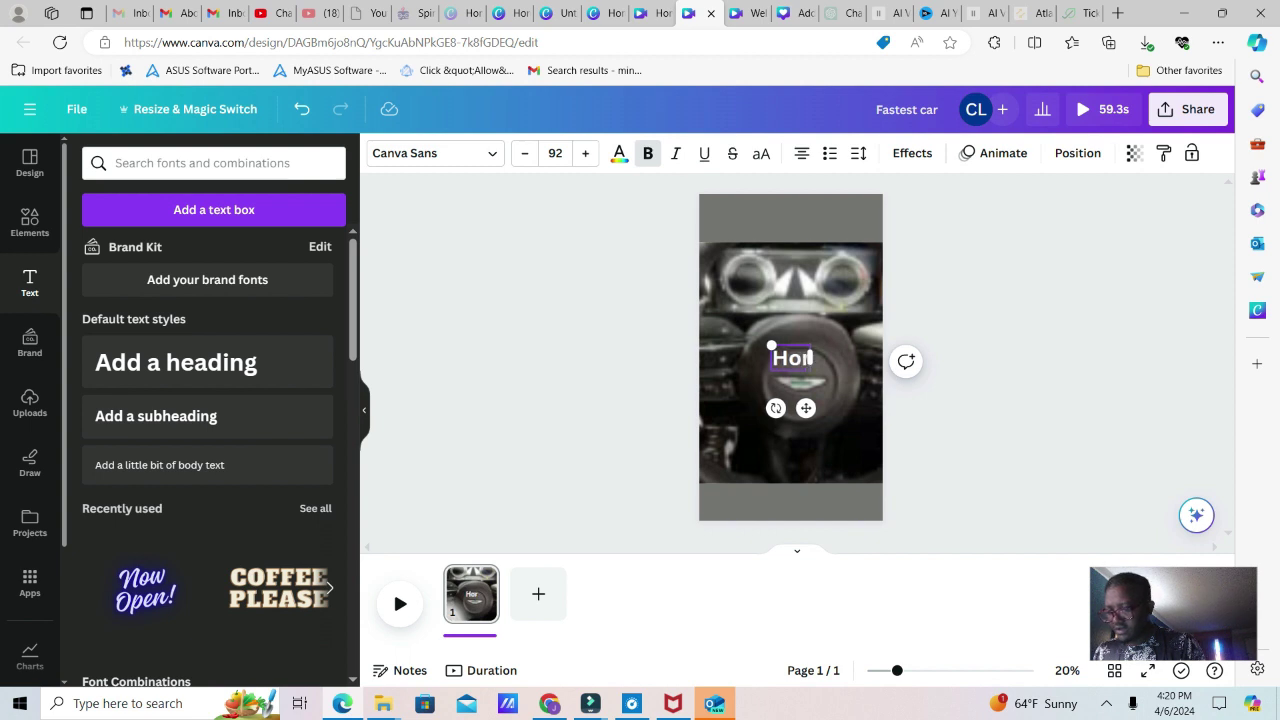
{"action": "type", "text": "se"}
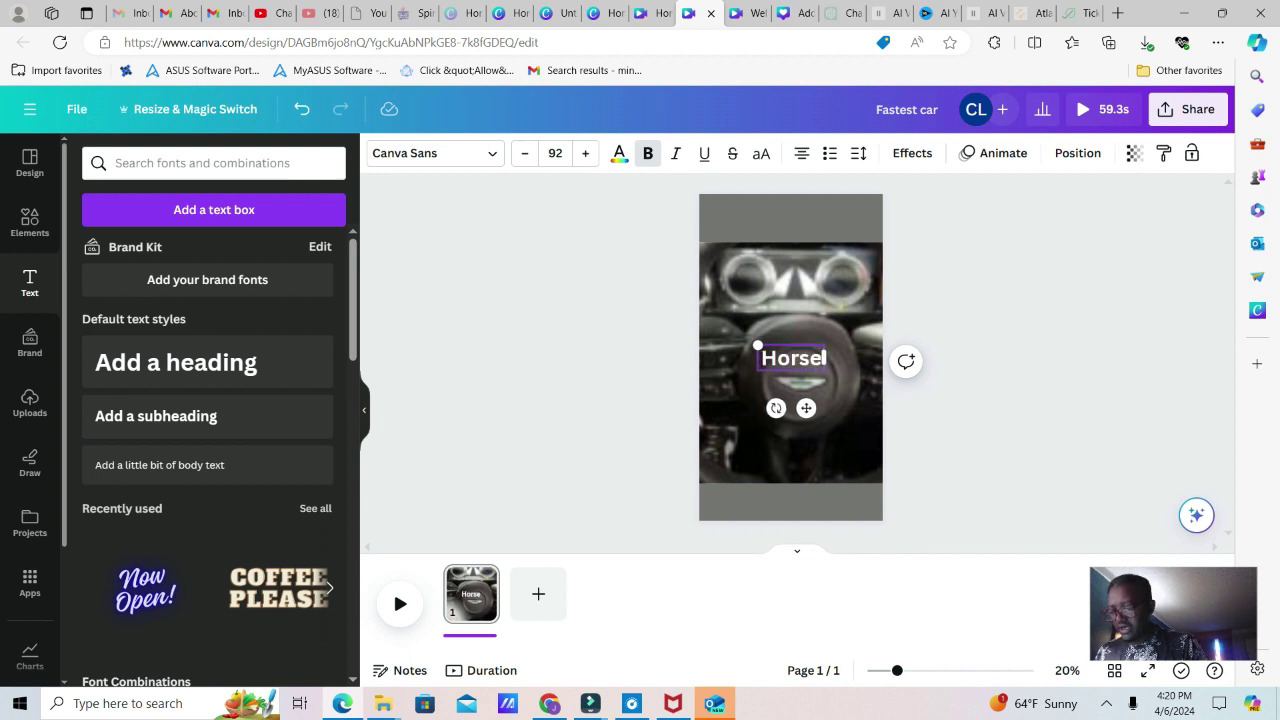
{"action": "type", "text": " 1n"}
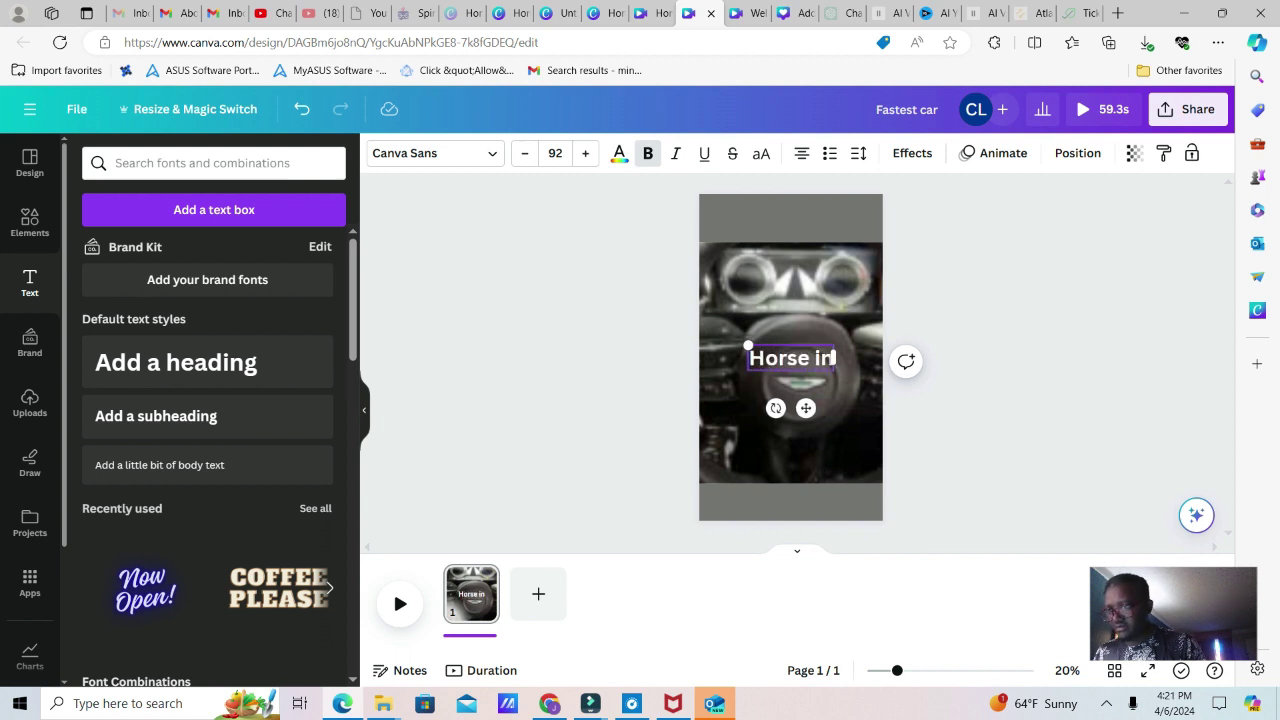
{"action": "key", "text": "BackSpace"}
{"action": "key", "text": "BackSpace"}
{"action": "key", "text": "BackSpace"}
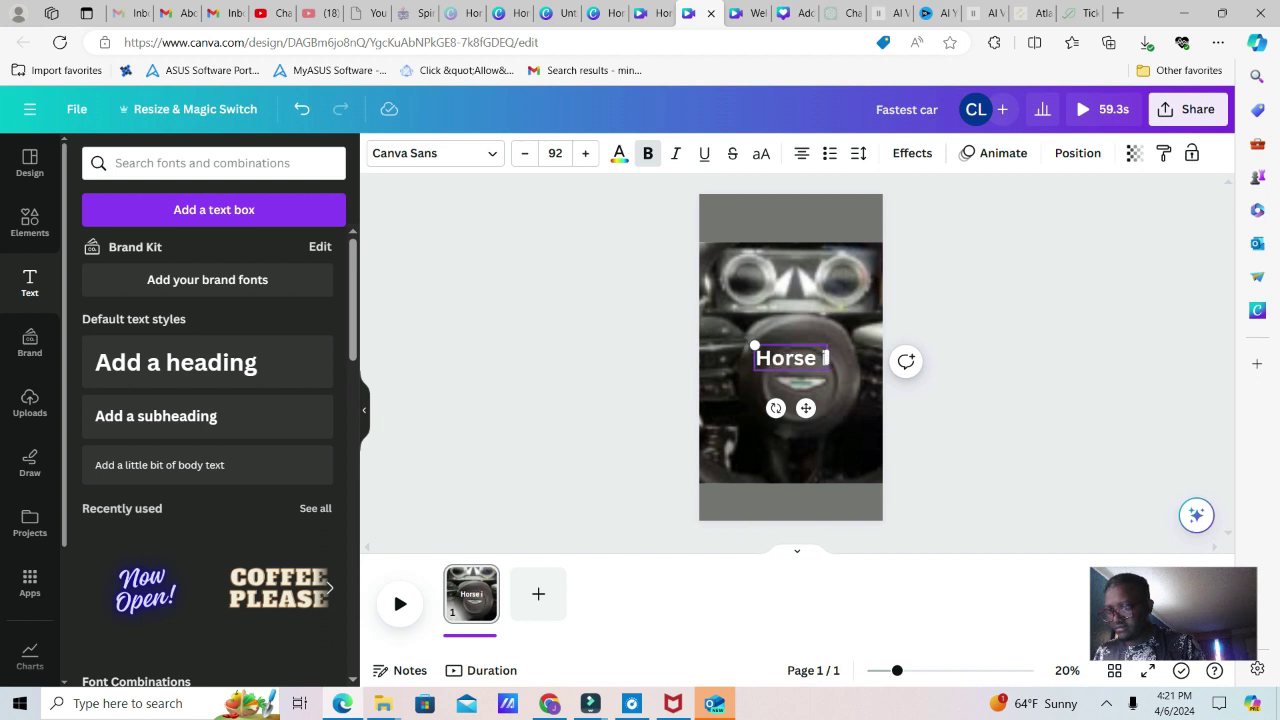
{"action": "type", "text": "e"}
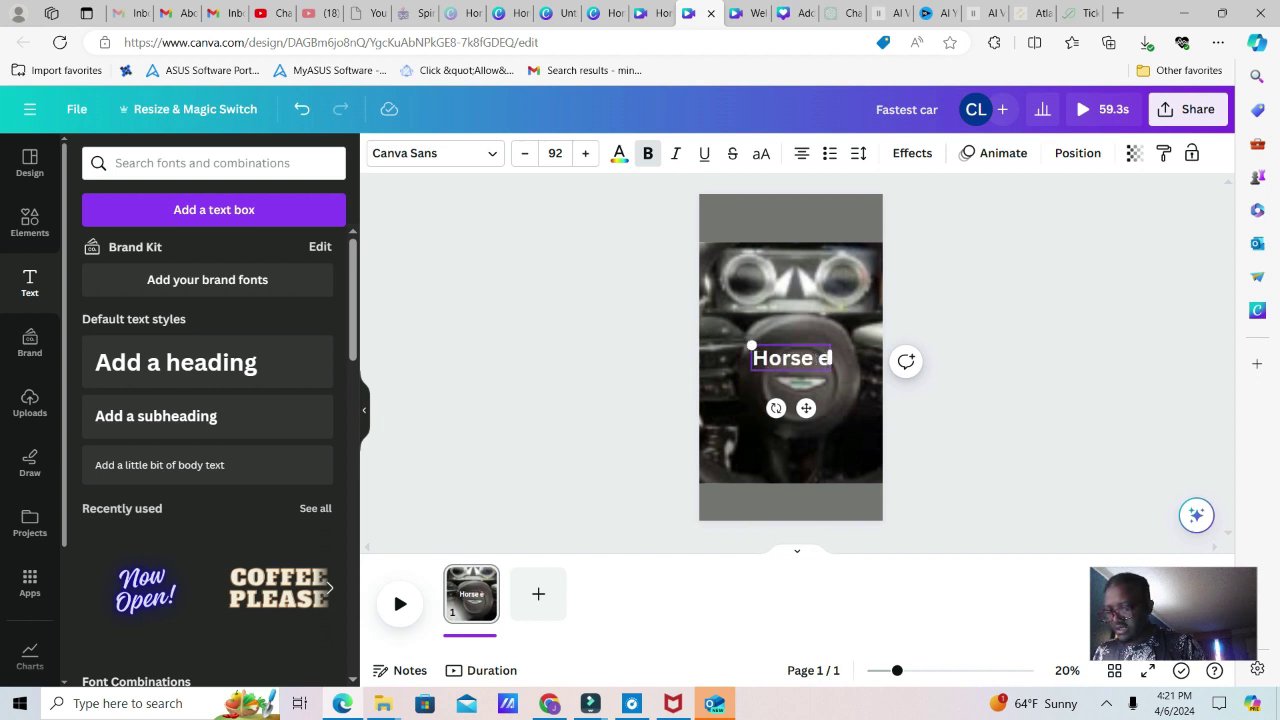
{"action": "type", "text": "n"}
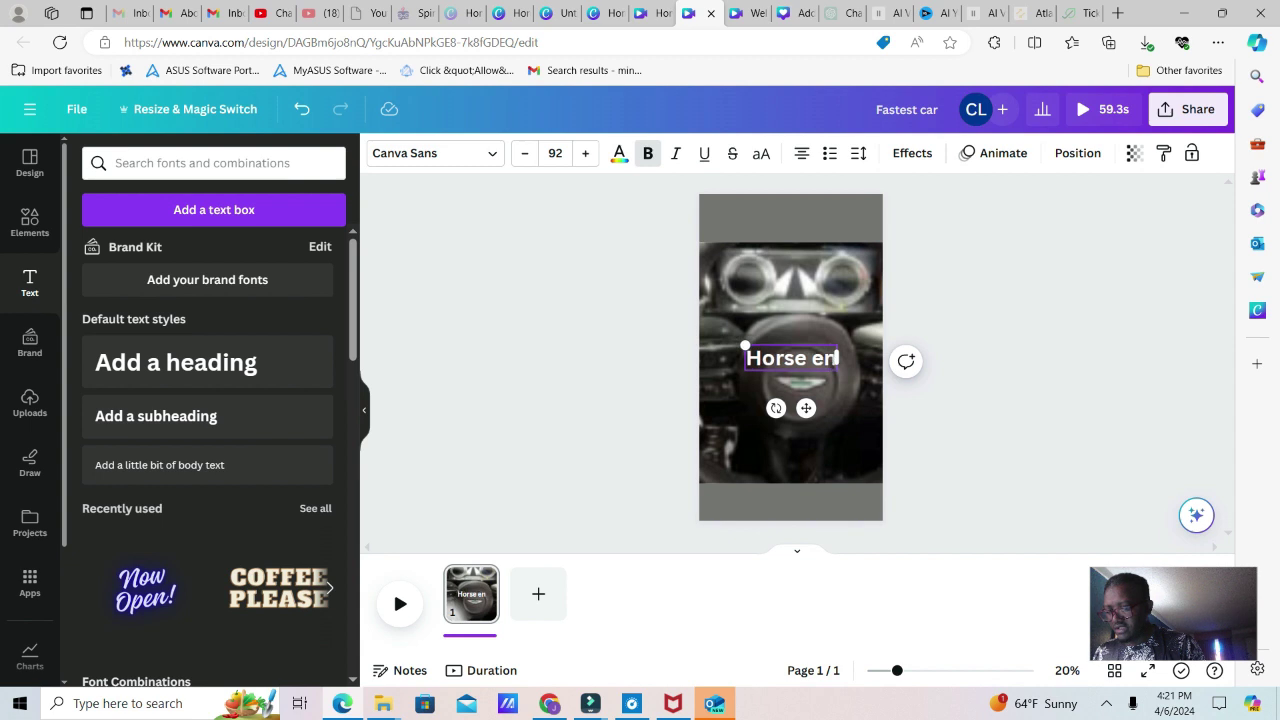
{"action": "type", "text": "gine"}
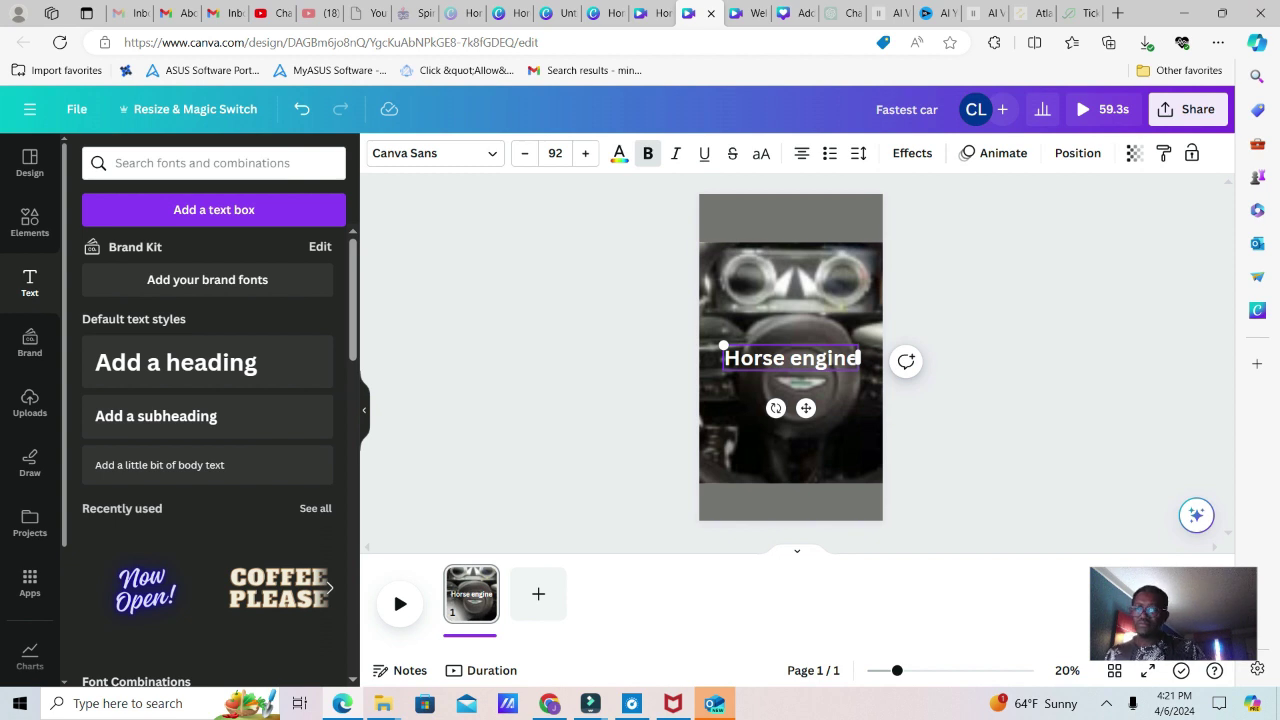
Place the "Horse engine" heading on the upper grey bar, enlarge it to the full page width at size 126 and align it with the page's upper edge.
{"action": "left_click_drag", "start_coordinate": [790, 358], "coordinate": [884, 231]}
{"action": "left_click_drag", "start_coordinate": [748, 216], "coordinate": [697, 209]}
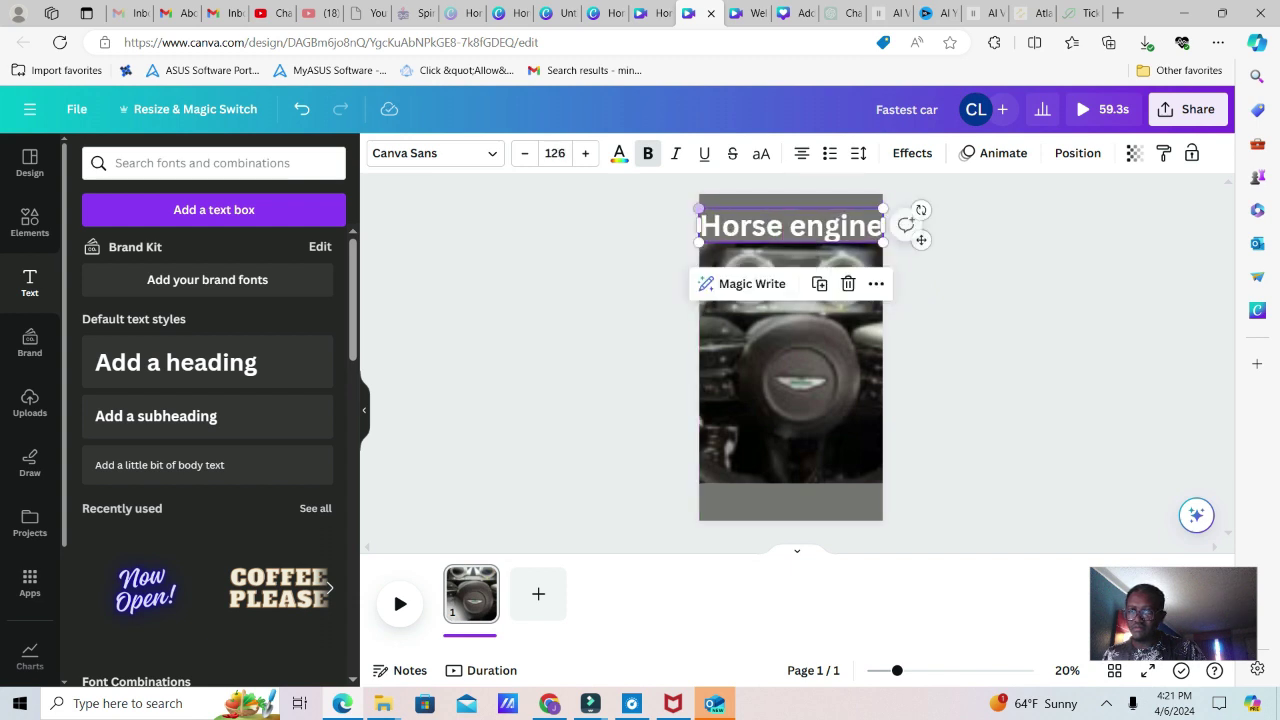
{"action": "left_click_drag", "start_coordinate": [921, 240], "coordinate": [921, 227]}
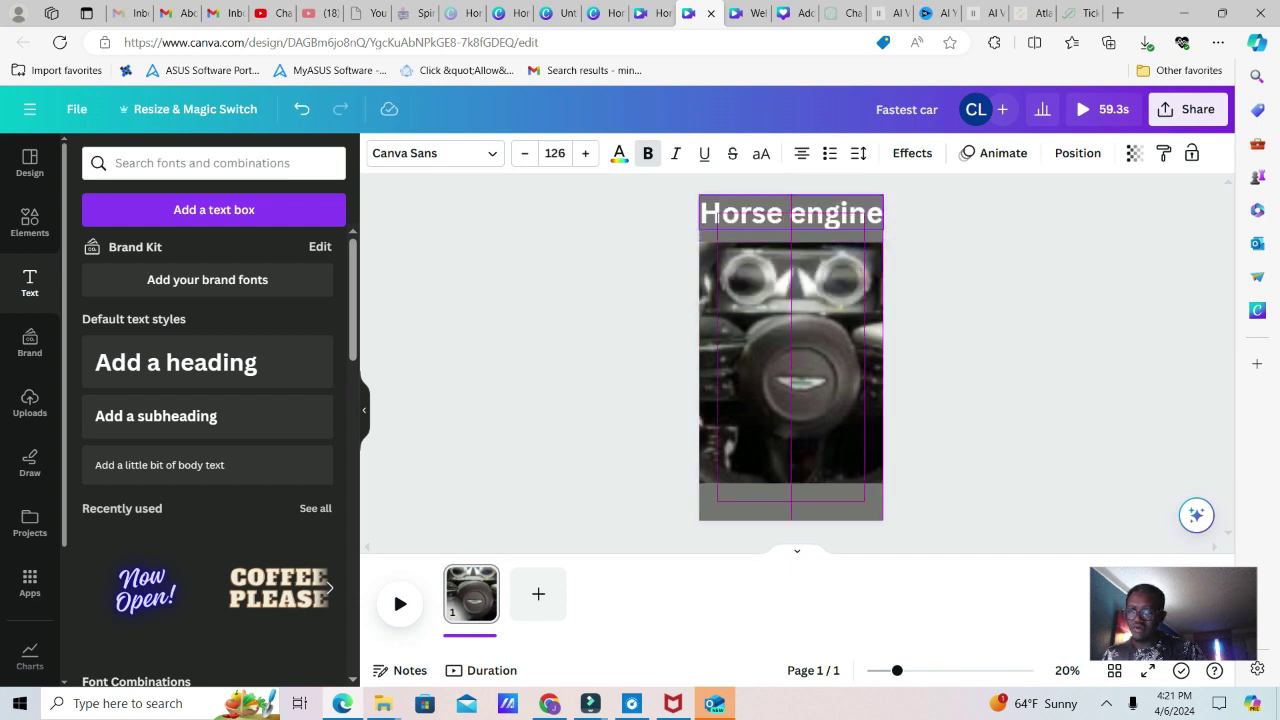
{"action": "left_click", "coordinate": [784, 348]}
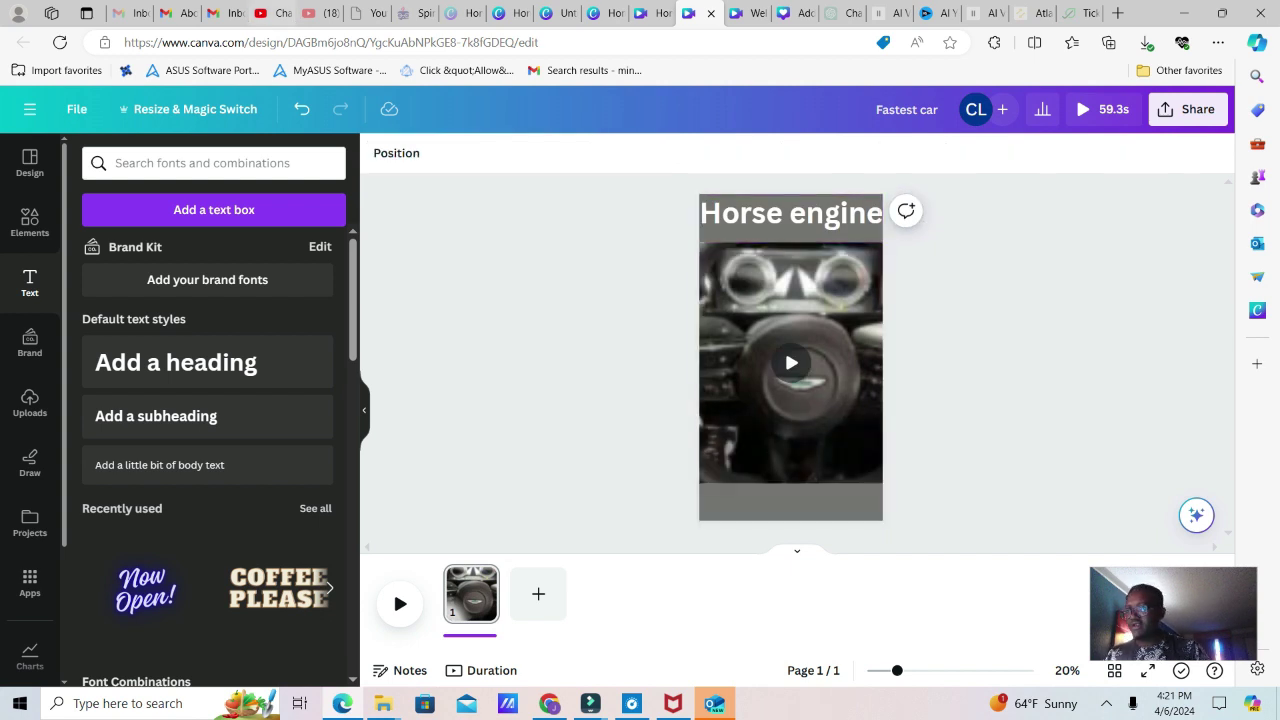
Add a second heading that reads "Brutal Speed" to the page.
{"action": "left_click", "coordinate": [175, 362]}
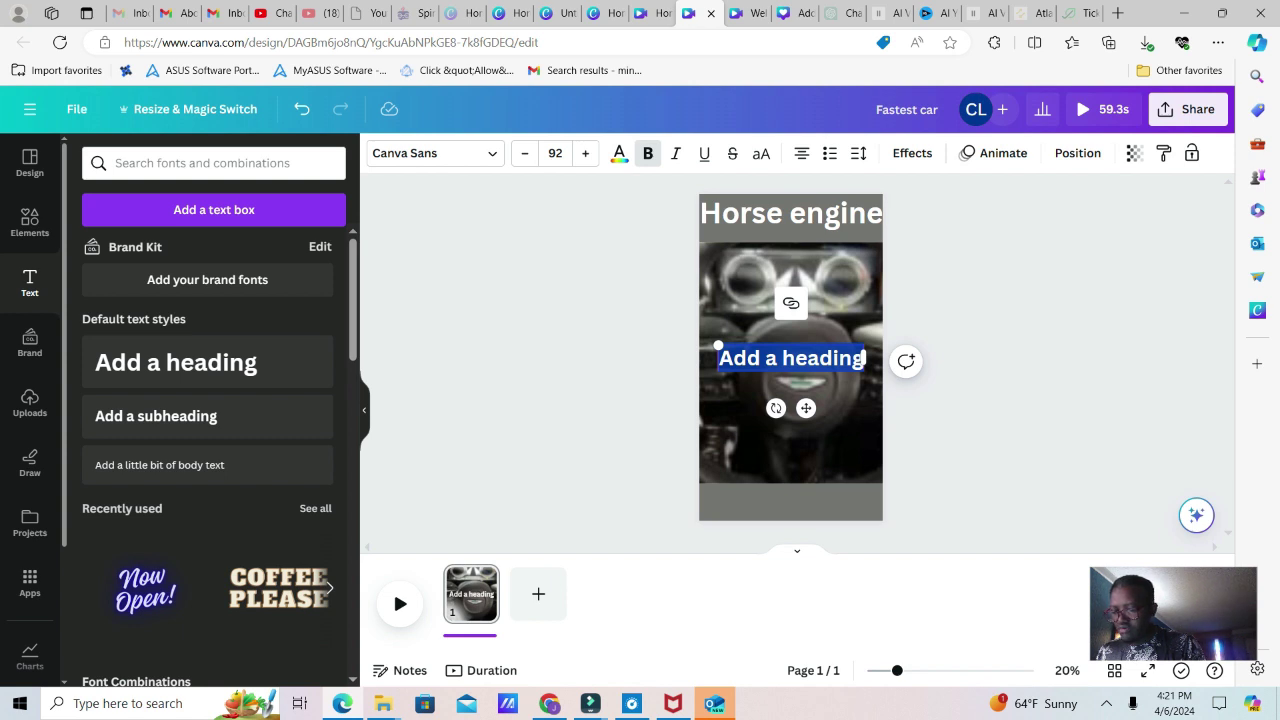
{"action": "type", "text": "Bru"}
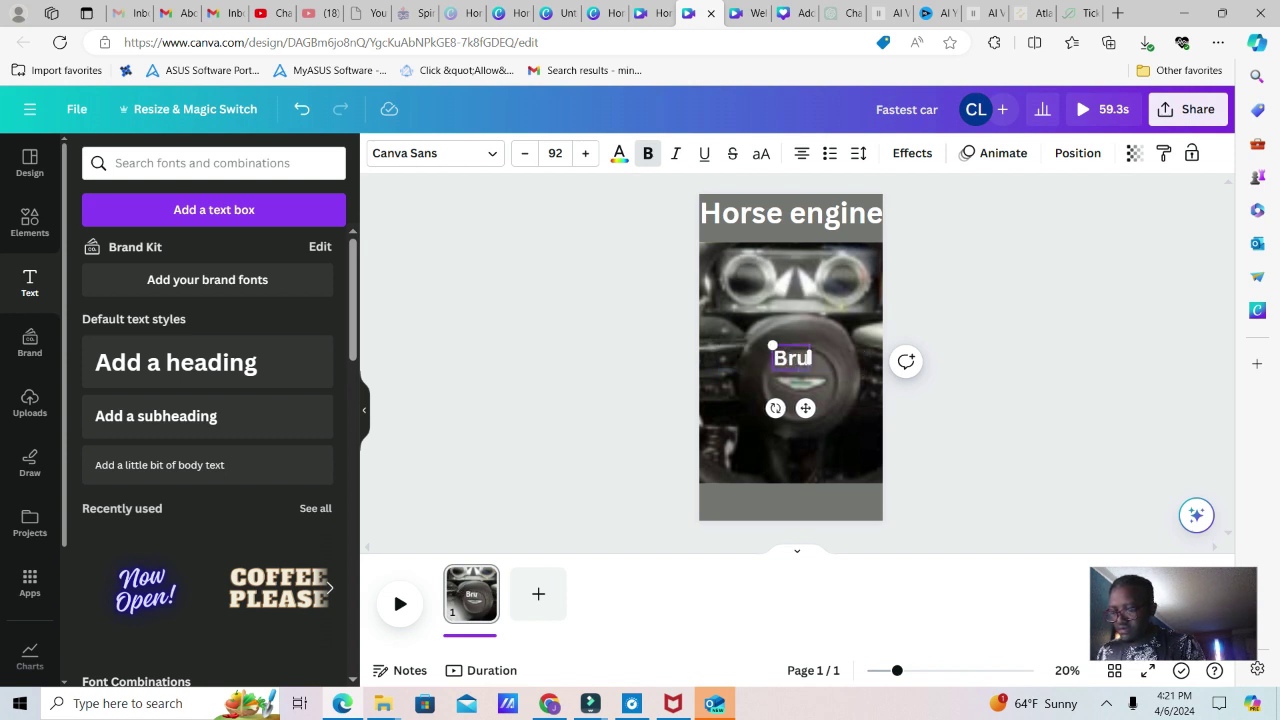
{"action": "type", "text": "tal"}
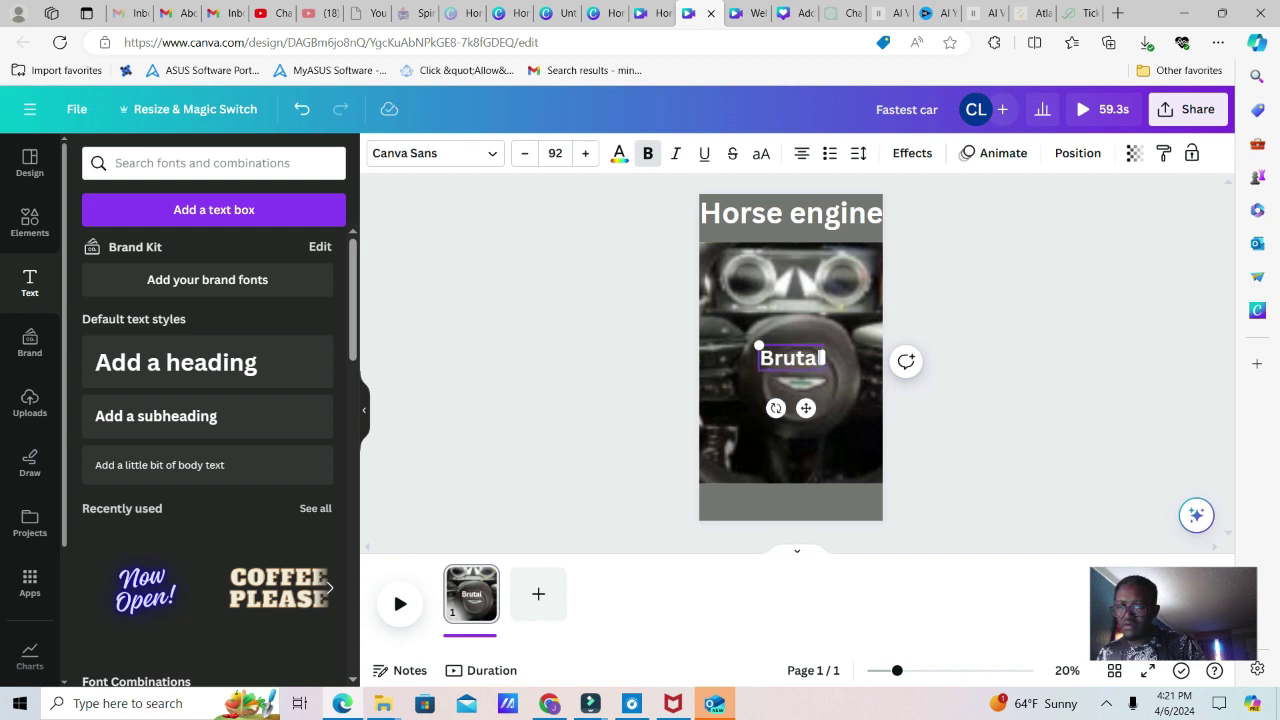
{"action": "key", "text": "BackSpace"}
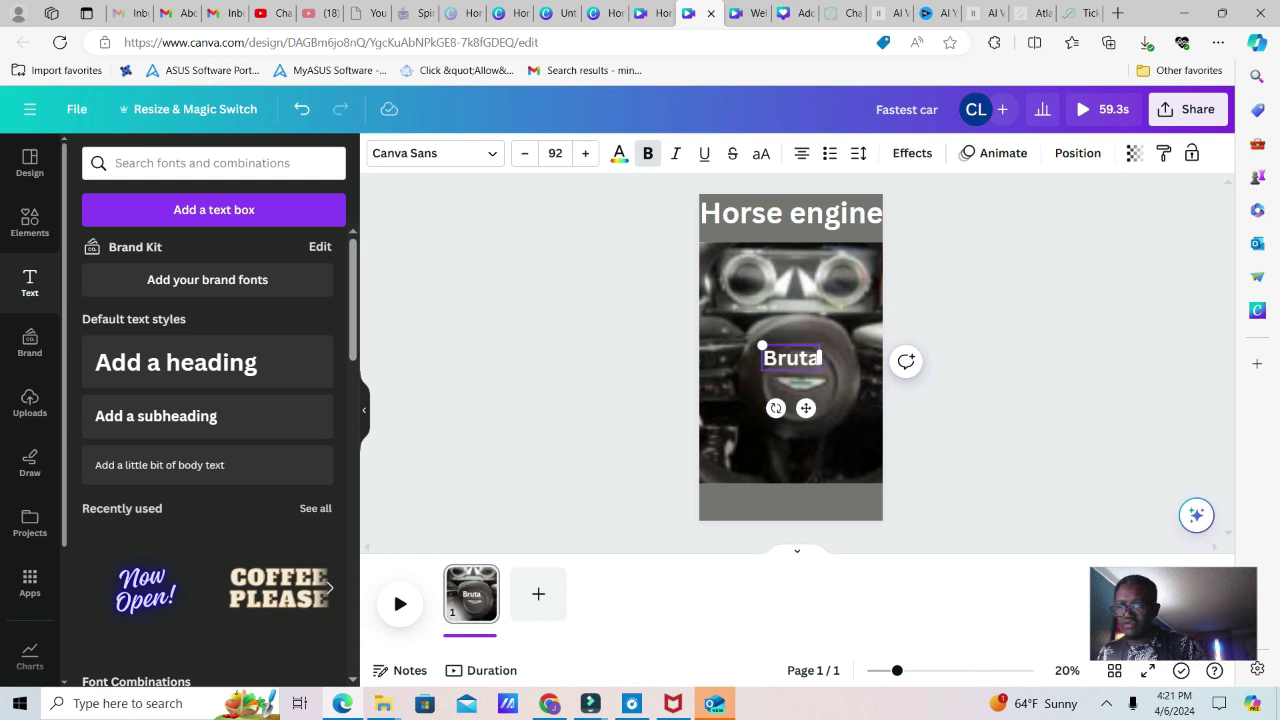
{"action": "key", "text": "BackSpace"}
{"action": "type", "text": "all"}
{"action": "type", "text": " Speed"}
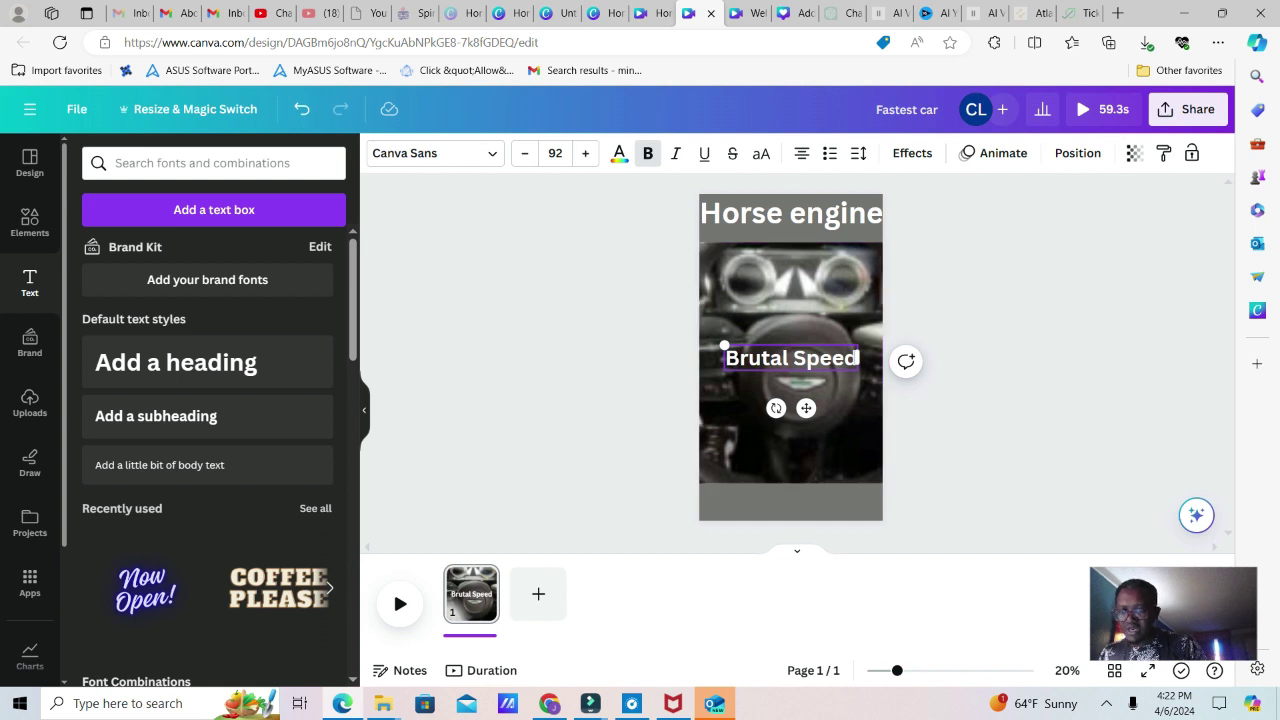
Move the "Brutal Speed" heading onto the lower grey bar and enlarge it to size 113.
{"action": "left_click", "coordinate": [790, 362]}
{"action": "left_click_drag", "start_coordinate": [790, 360], "coordinate": [798, 505]}
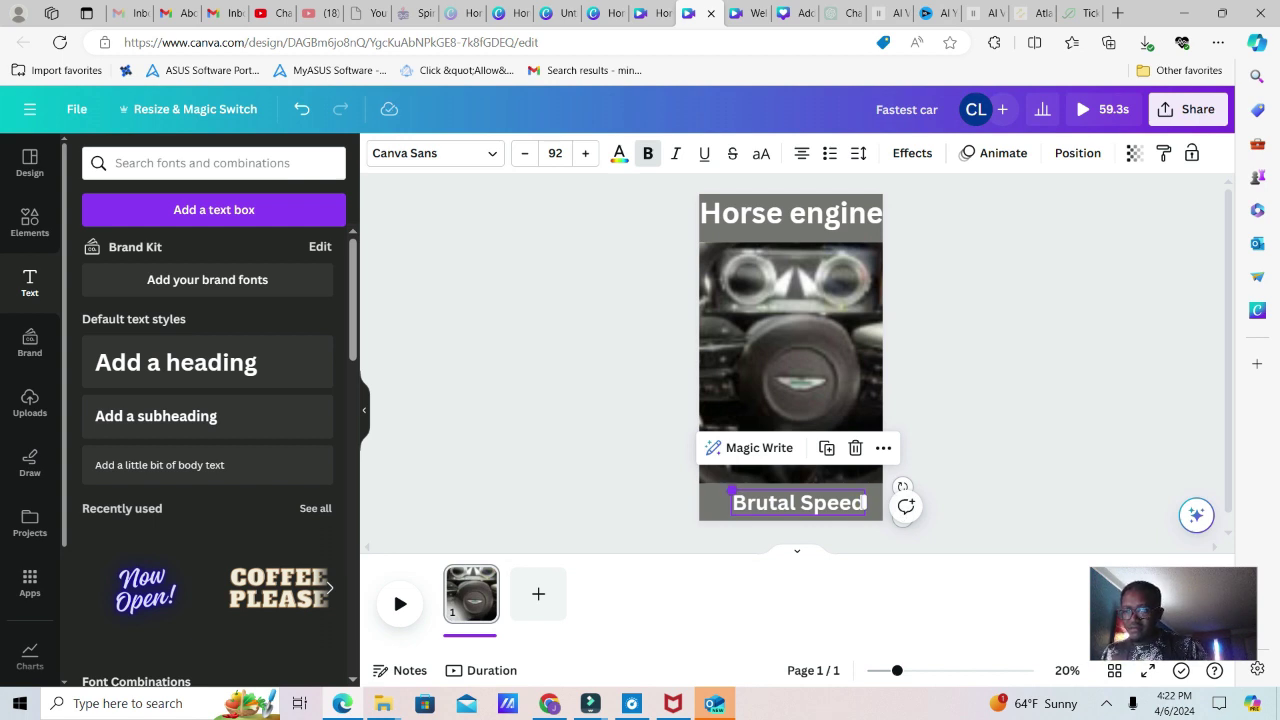
{"action": "left_click_drag", "start_coordinate": [731, 490], "coordinate": [717, 488]}
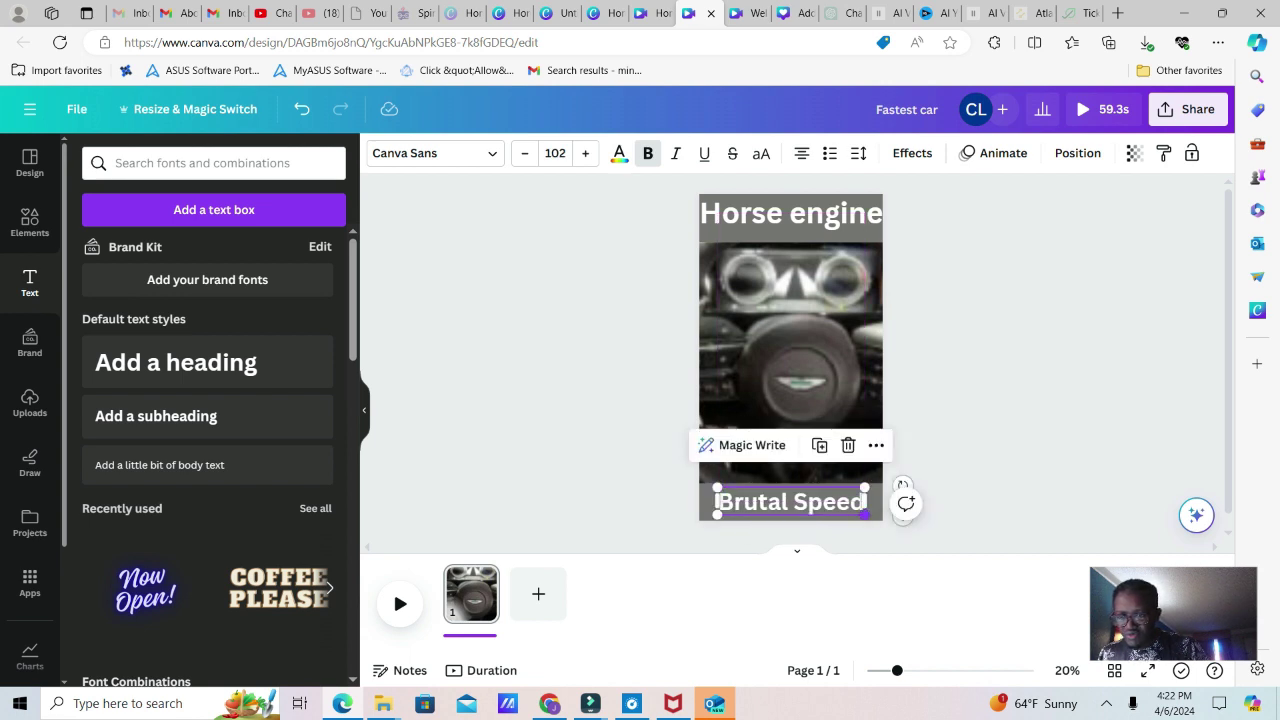
{"action": "left_click_drag", "start_coordinate": [865, 514], "coordinate": [873, 515]}
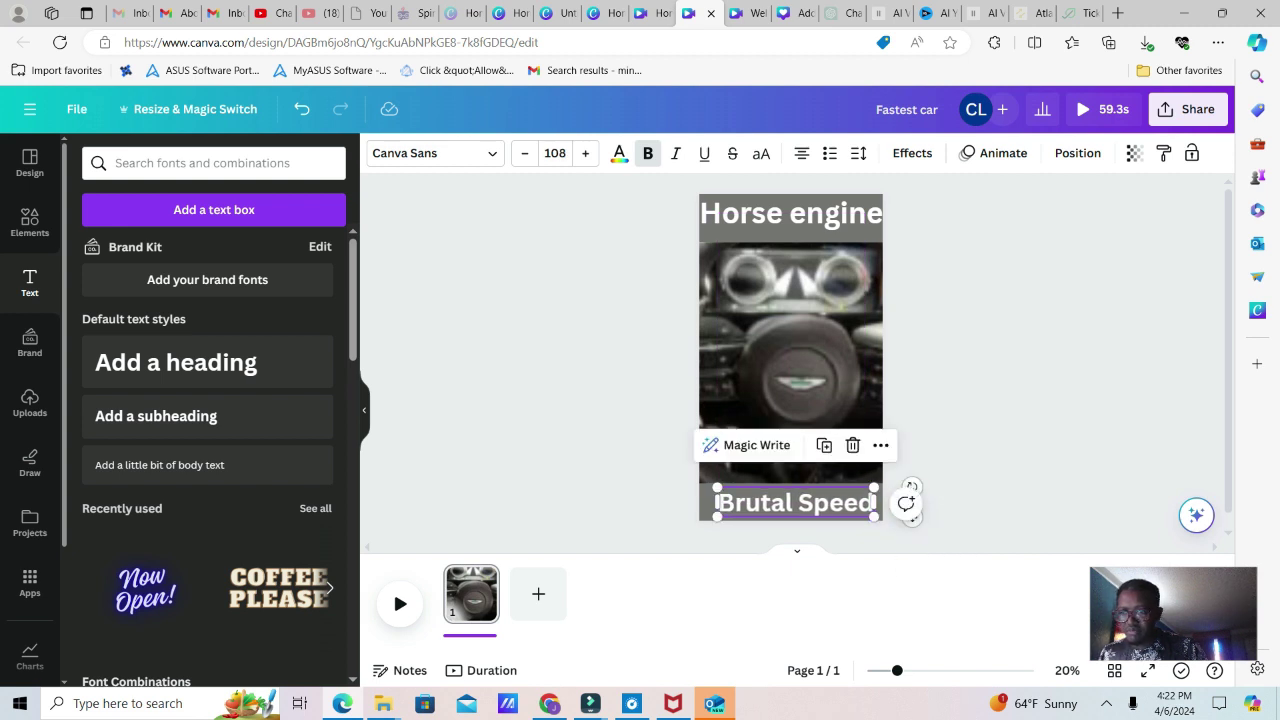
{"action": "mouse_move", "coordinate": [717, 487]}
{"action": "left_mouse_down"}
{"action": "mouse_move", "coordinate": [700, 484]}
{"action": "mouse_move", "coordinate": [711, 488]}
{"action": "left_mouse_up"}
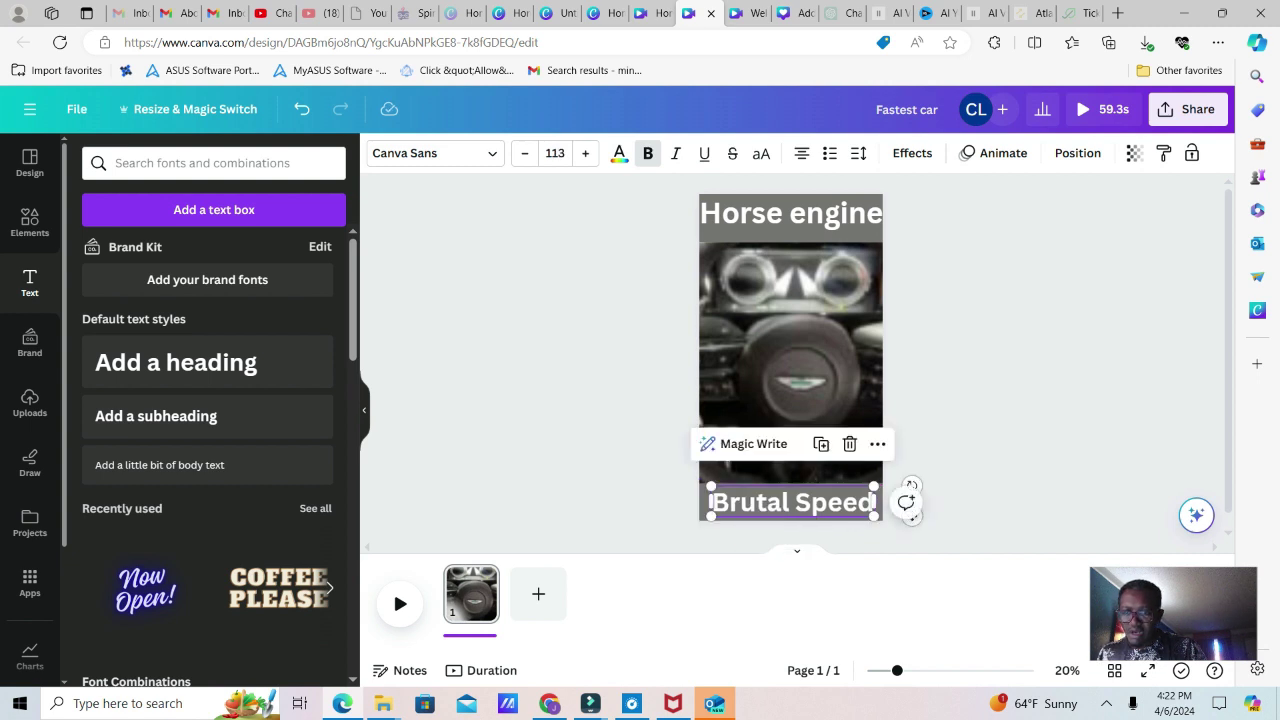
{"action": "left_click", "coordinate": [784, 348]}
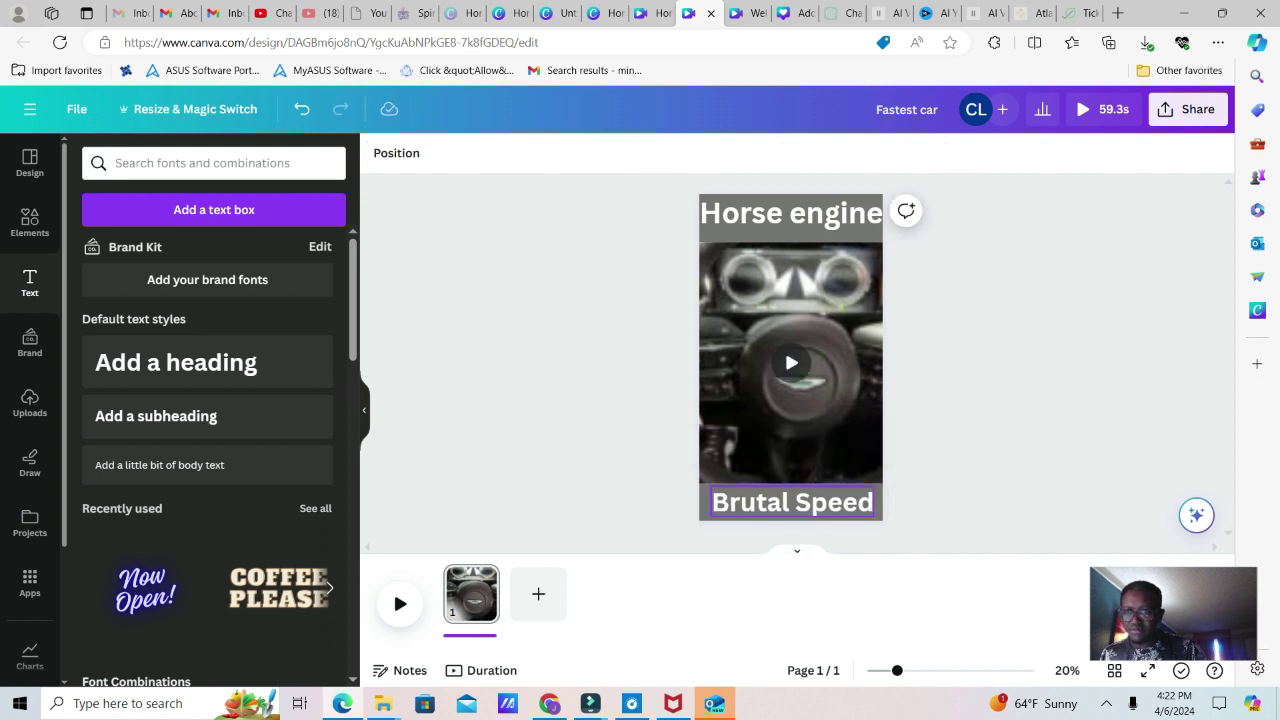
Shift "Brutal Speed" towards the lower bar's bottom-left corner and shrink "Horse engine" to sit just inside the page width.
{"action": "left_click_drag", "start_coordinate": [790, 502], "coordinate": [783, 506]}
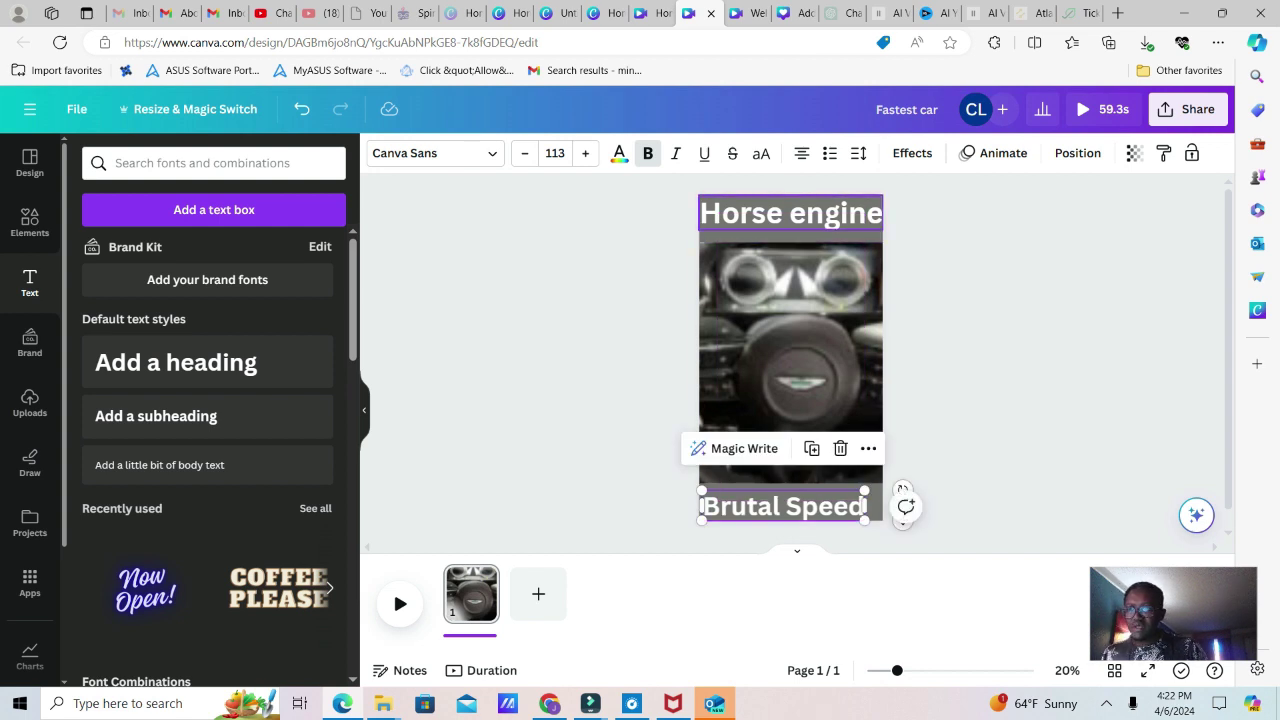
{"action": "left_click", "coordinate": [790, 212]}
{"action": "left_click_drag", "start_coordinate": [882, 229], "coordinate": [866, 224]}
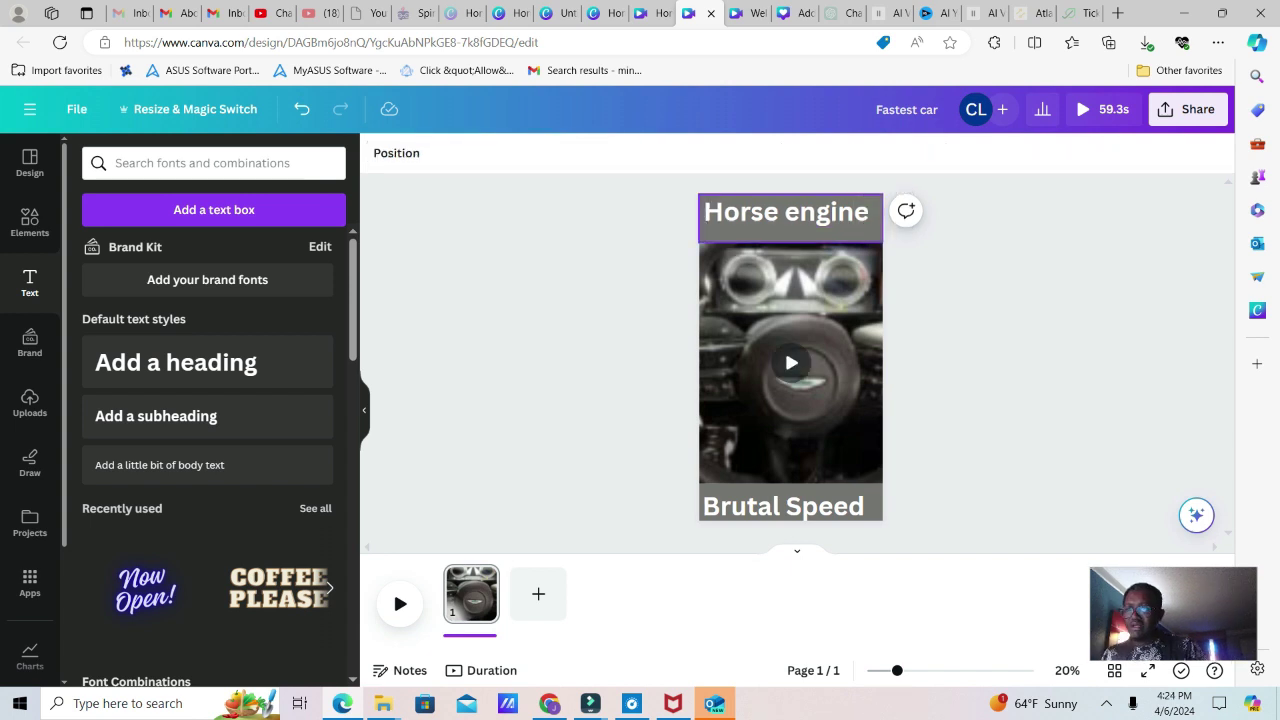
Recolour the bar behind "Horse engine" turquoise and the bar behind "Brutal Speed" dark blue.
{"action": "left_click", "coordinate": [790, 225]}
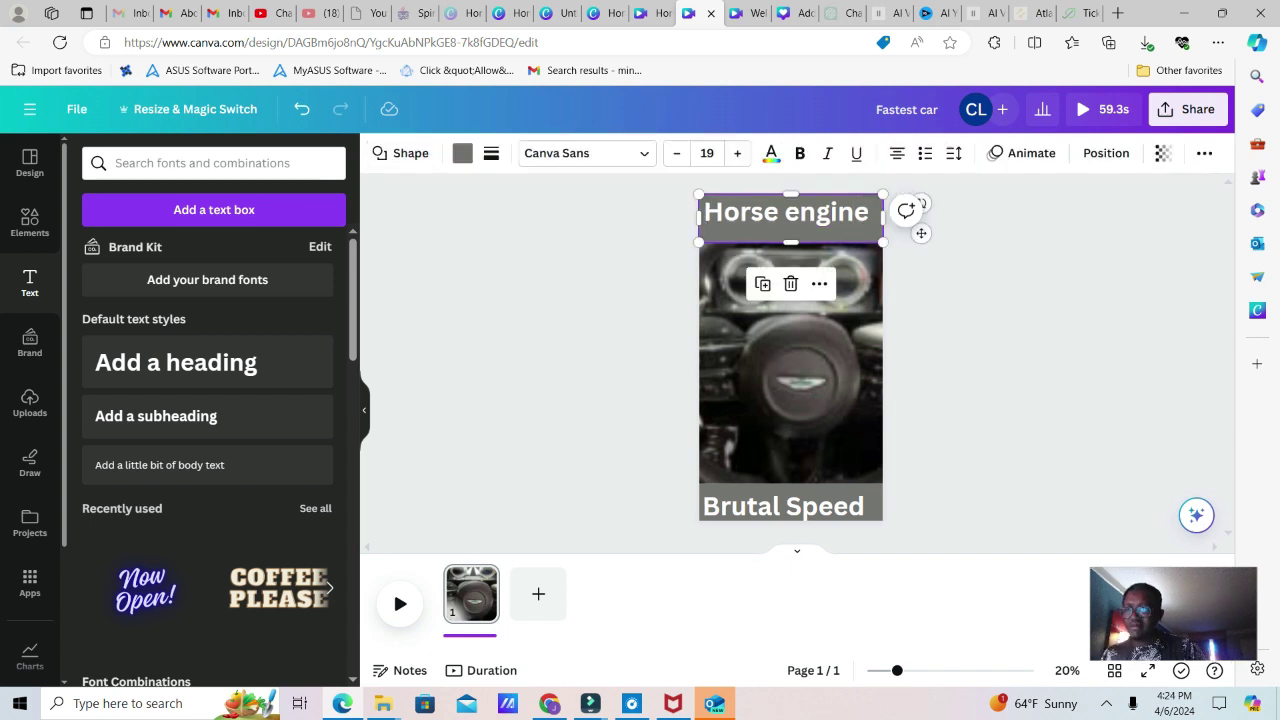
{"action": "left_click", "coordinate": [462, 153]}
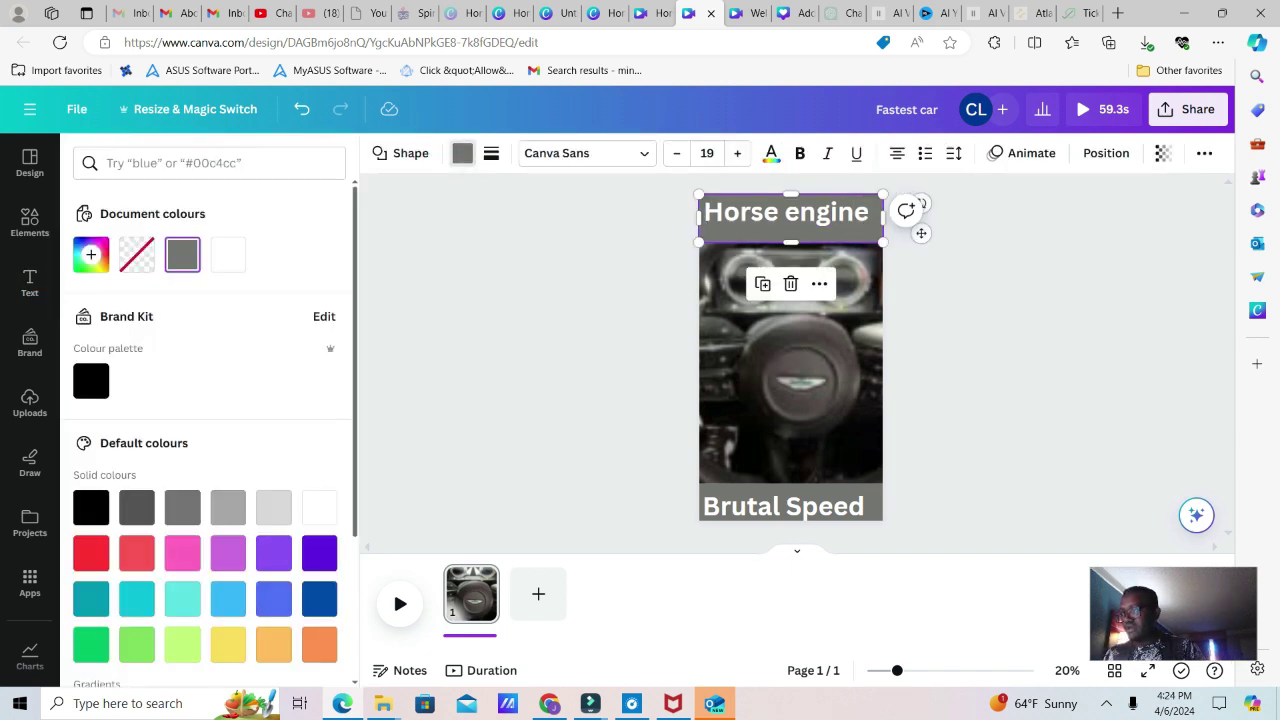
{"action": "left_click", "coordinate": [137, 598]}
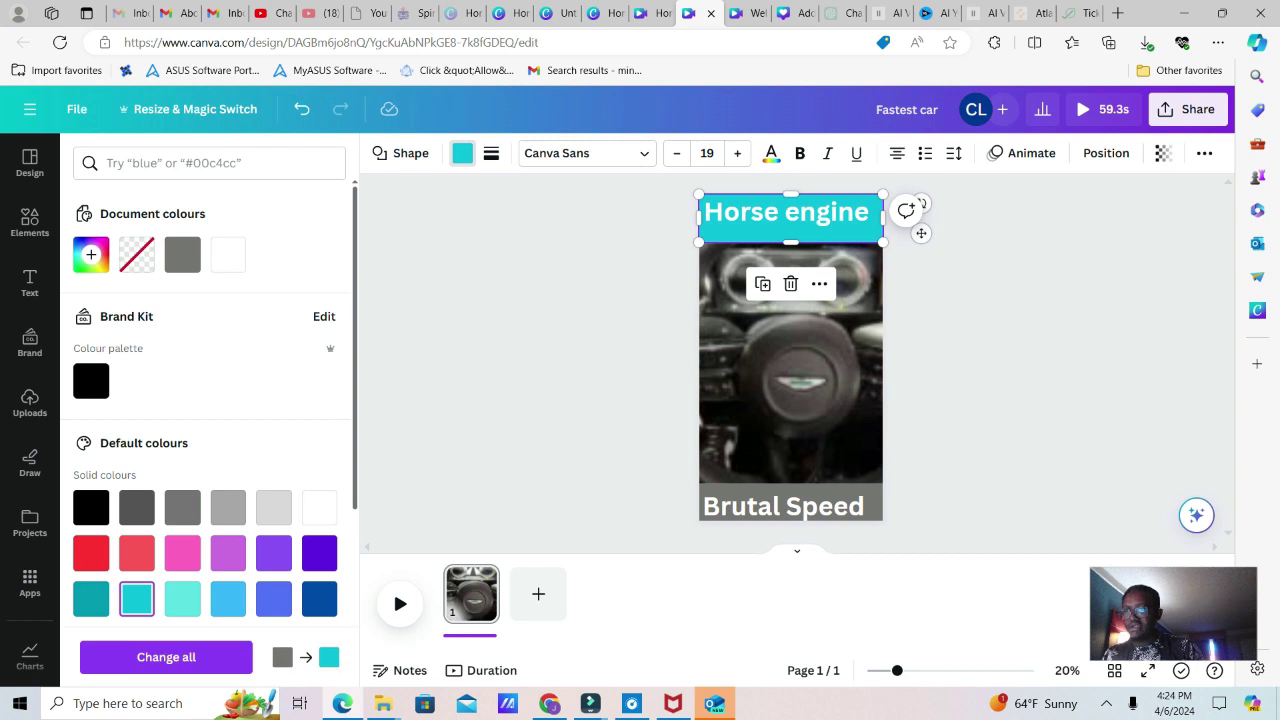
{"action": "left_click", "coordinate": [790, 510]}
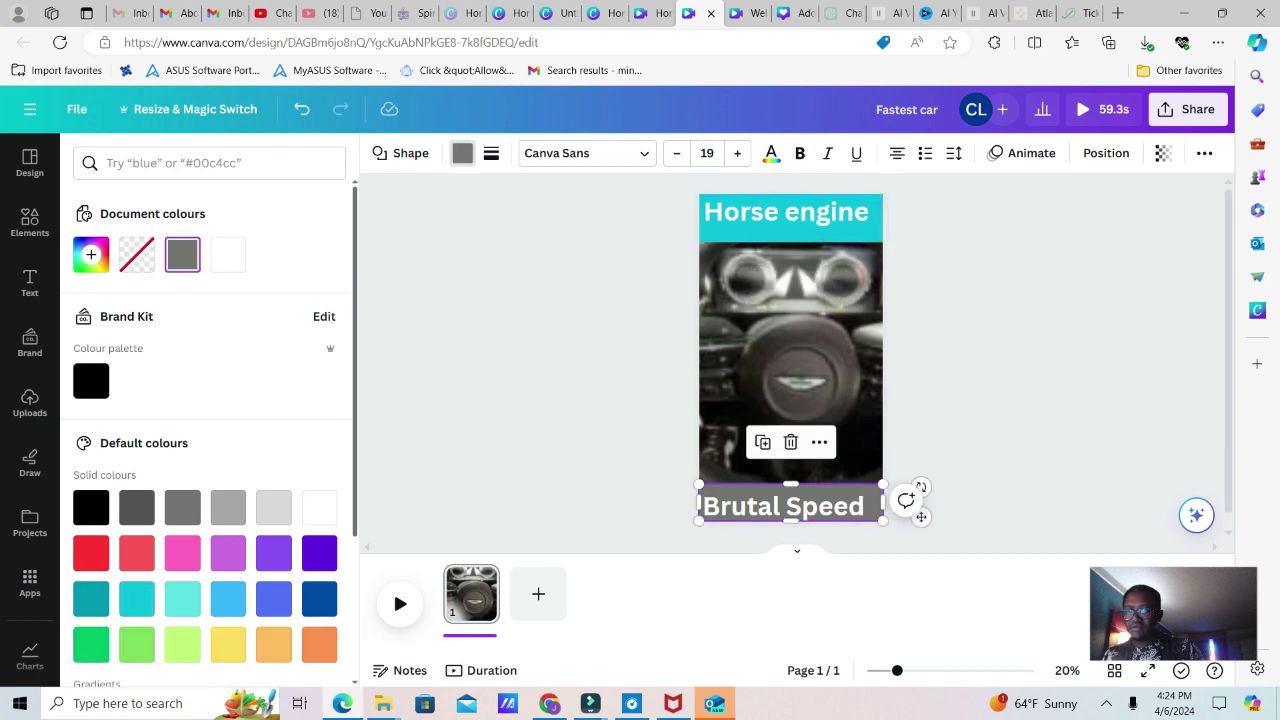
{"action": "left_click", "coordinate": [319, 598]}
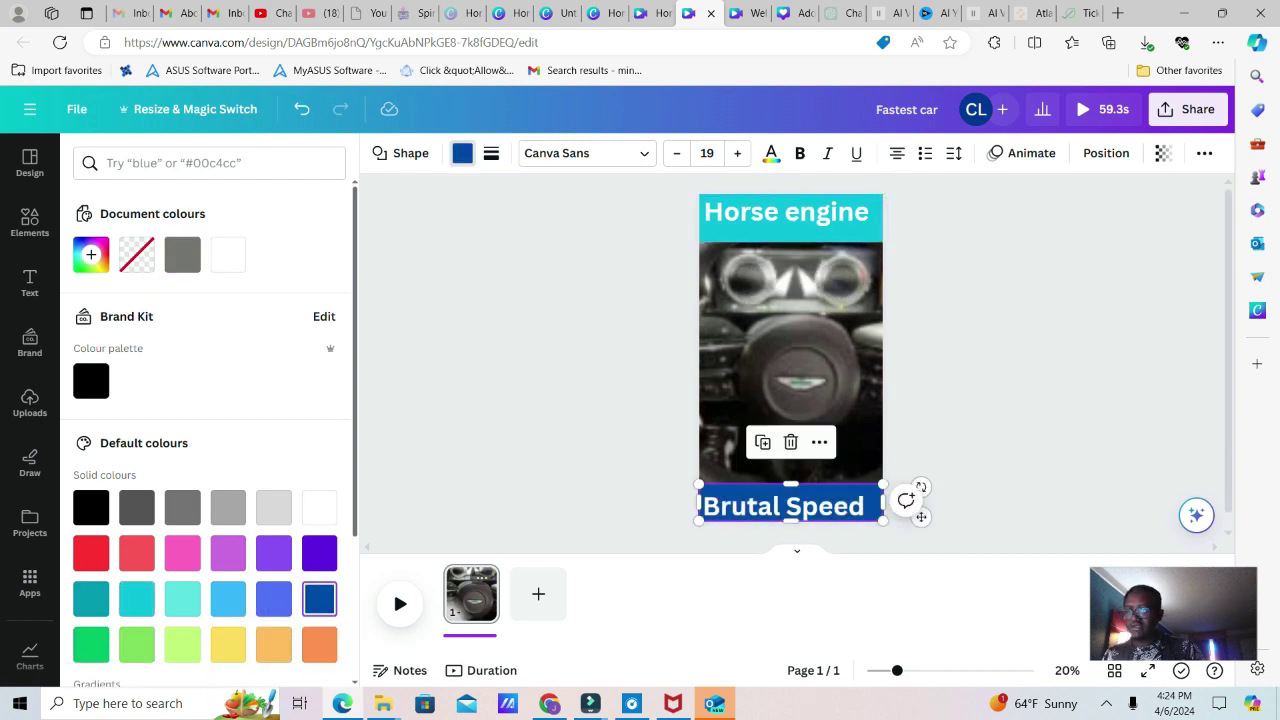
{"action": "left_click", "coordinate": [30, 281]}
Move the car video's 59.3 s trim window to a different section and play the page with its audio track.
{"action": "left_click", "coordinate": [784, 348]}
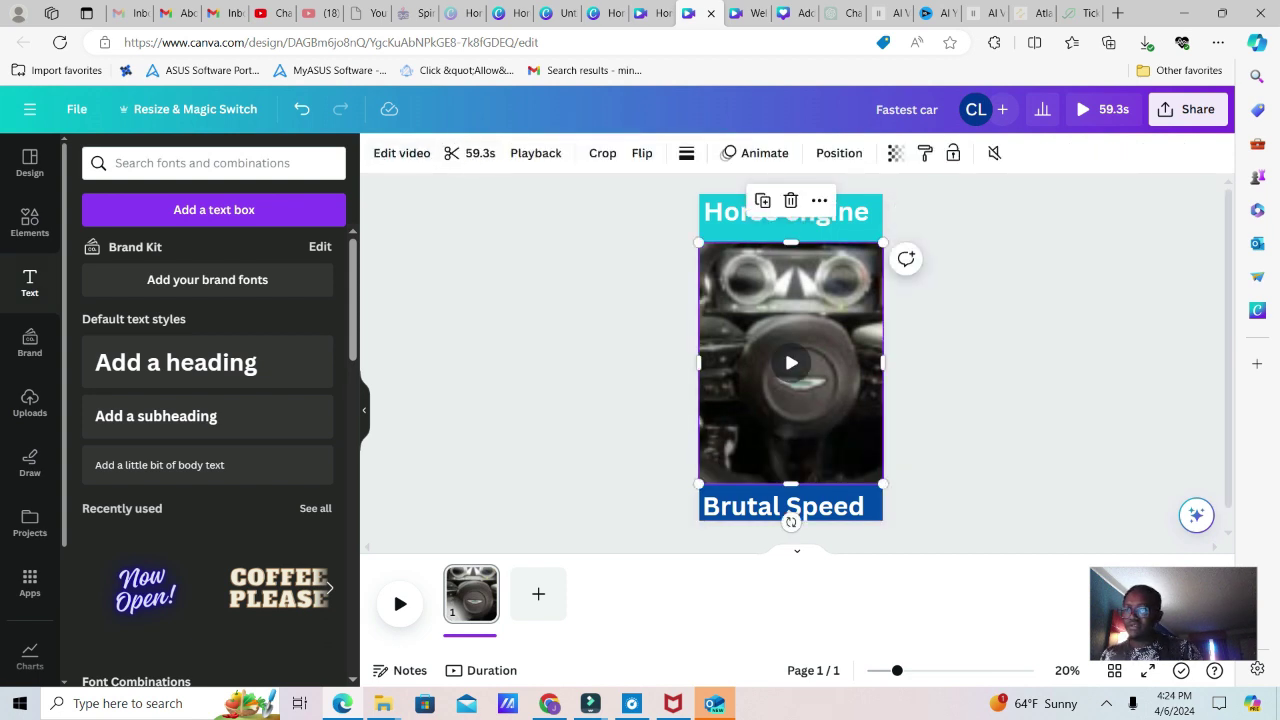
{"action": "left_click", "coordinate": [470, 153]}
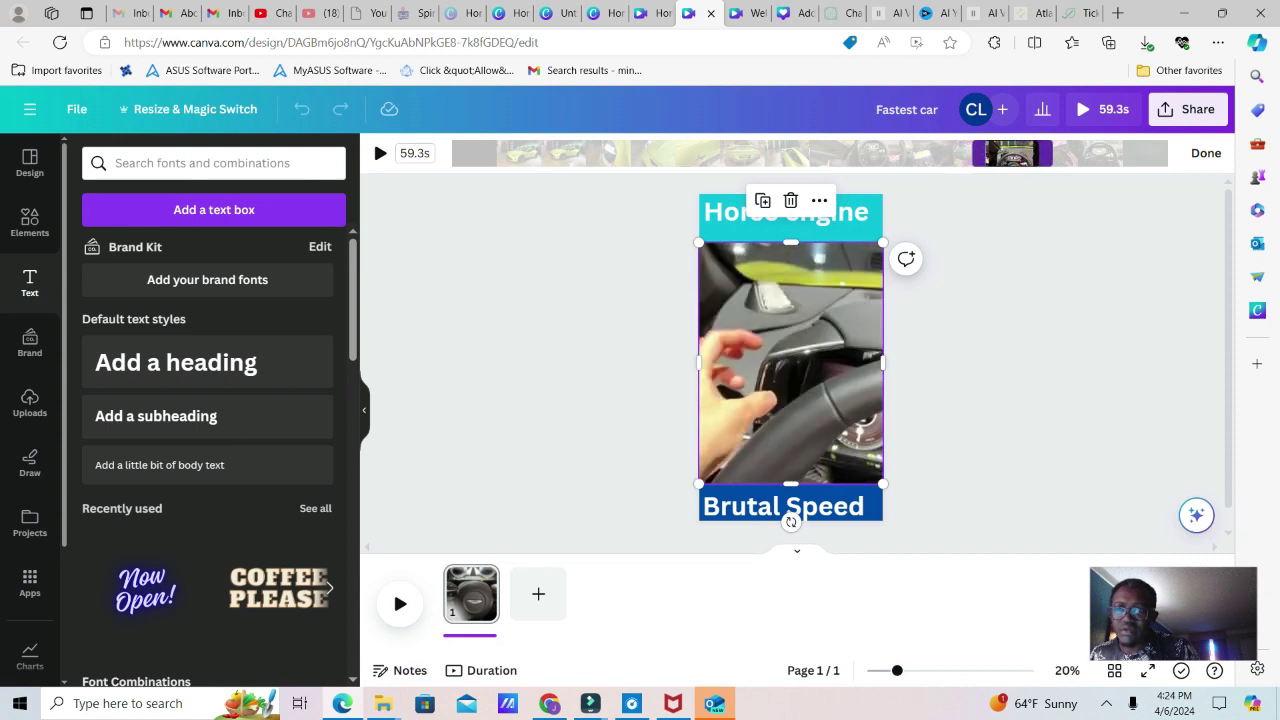
{"action": "key", "text": "space"}
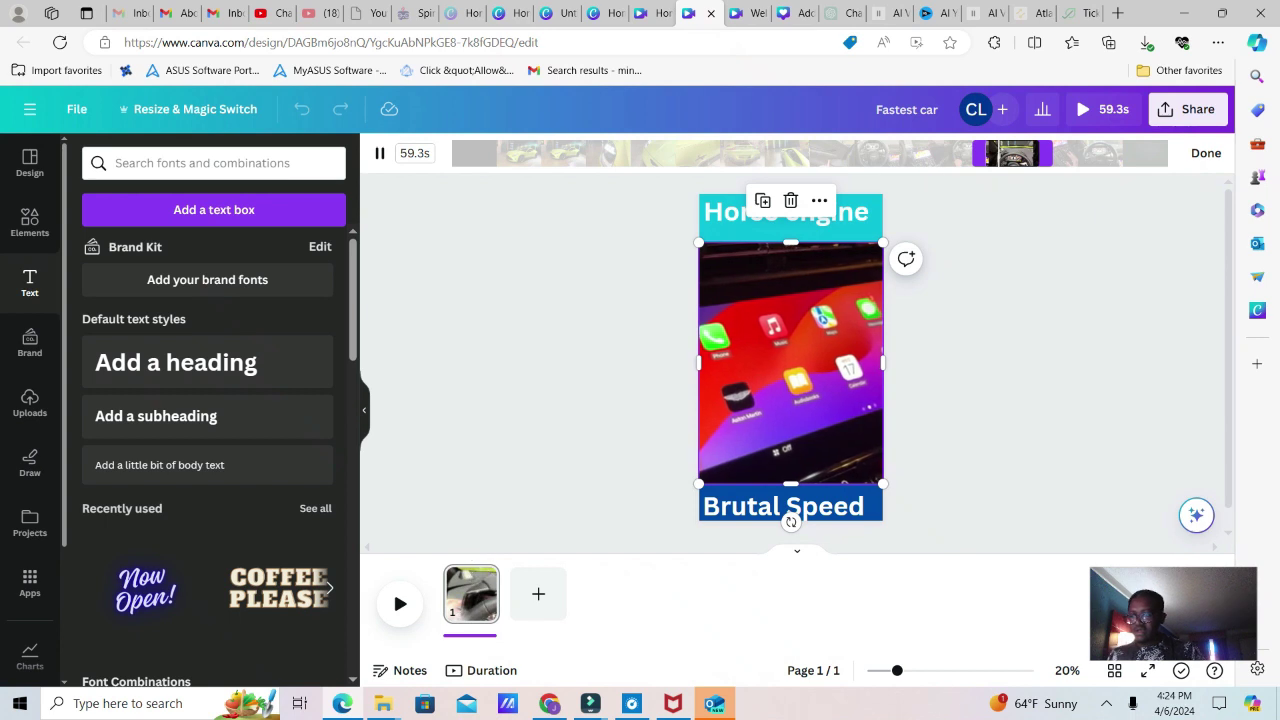
{"action": "left_click", "coordinate": [470, 636]}
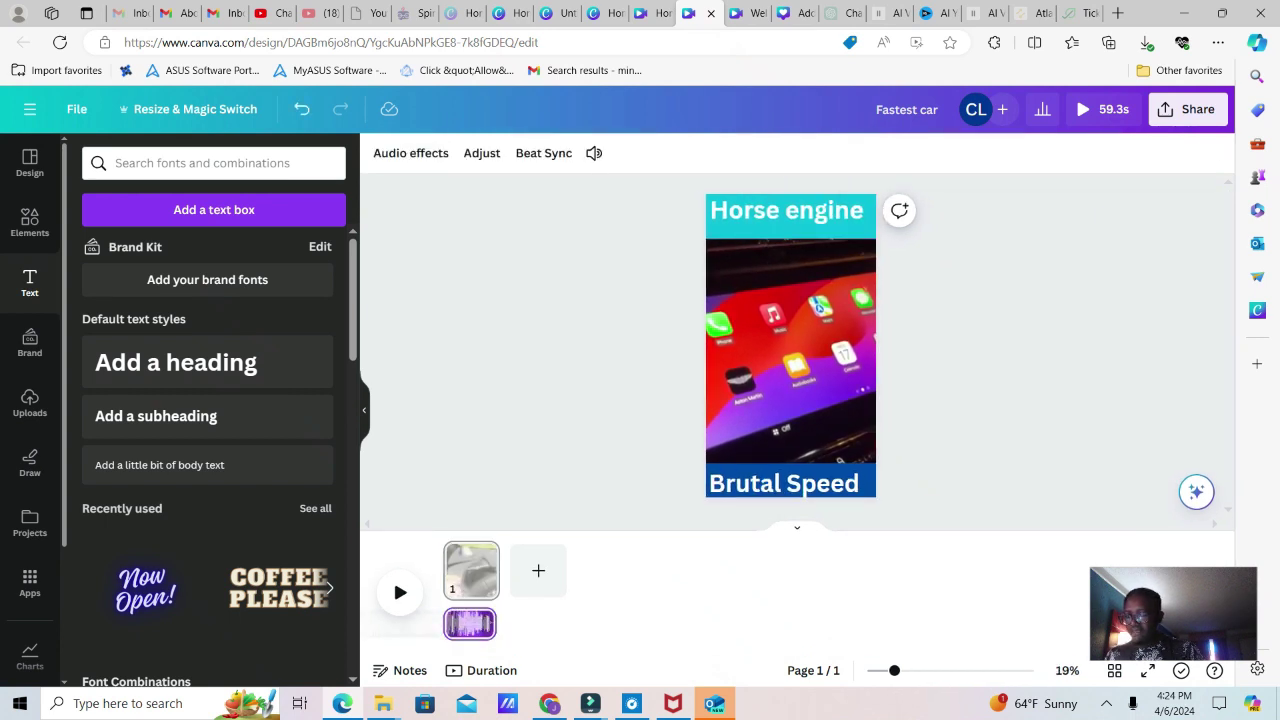
{"action": "left_click", "coordinate": [393, 578]}
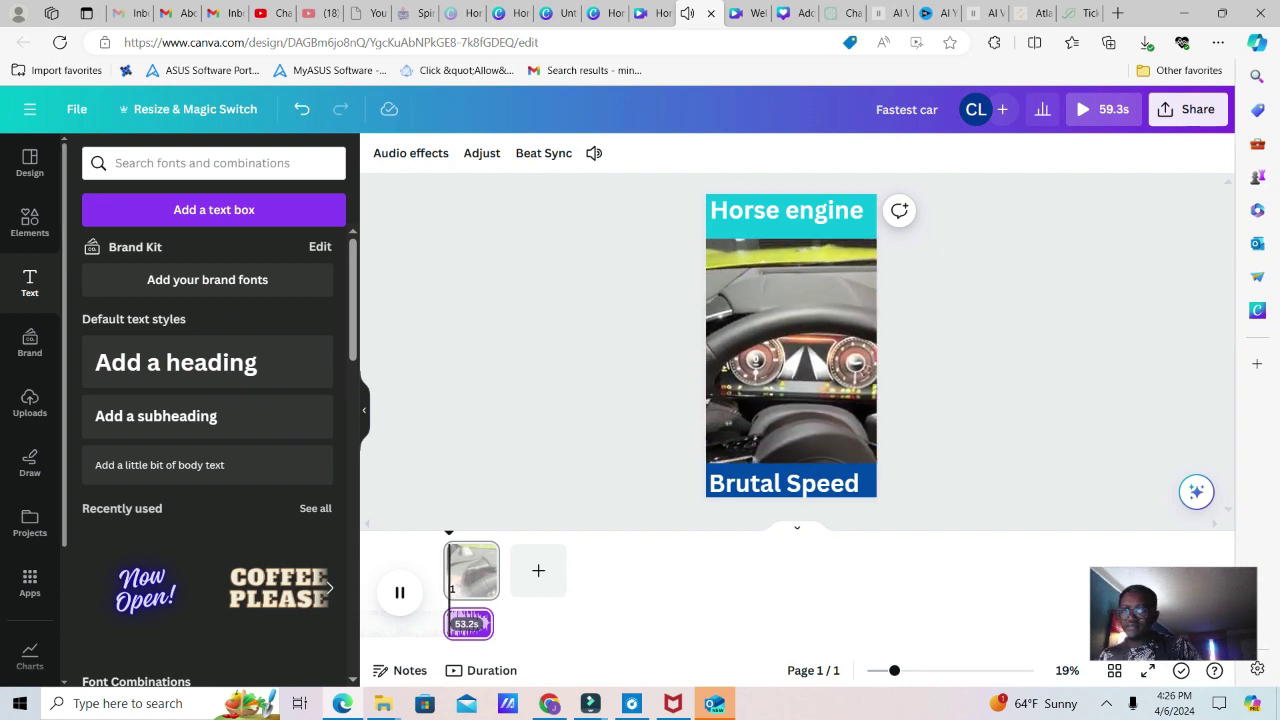
Change the font of the "Horse engine" heading to Fabrica.
{"action": "double_click", "coordinate": [787, 210]}
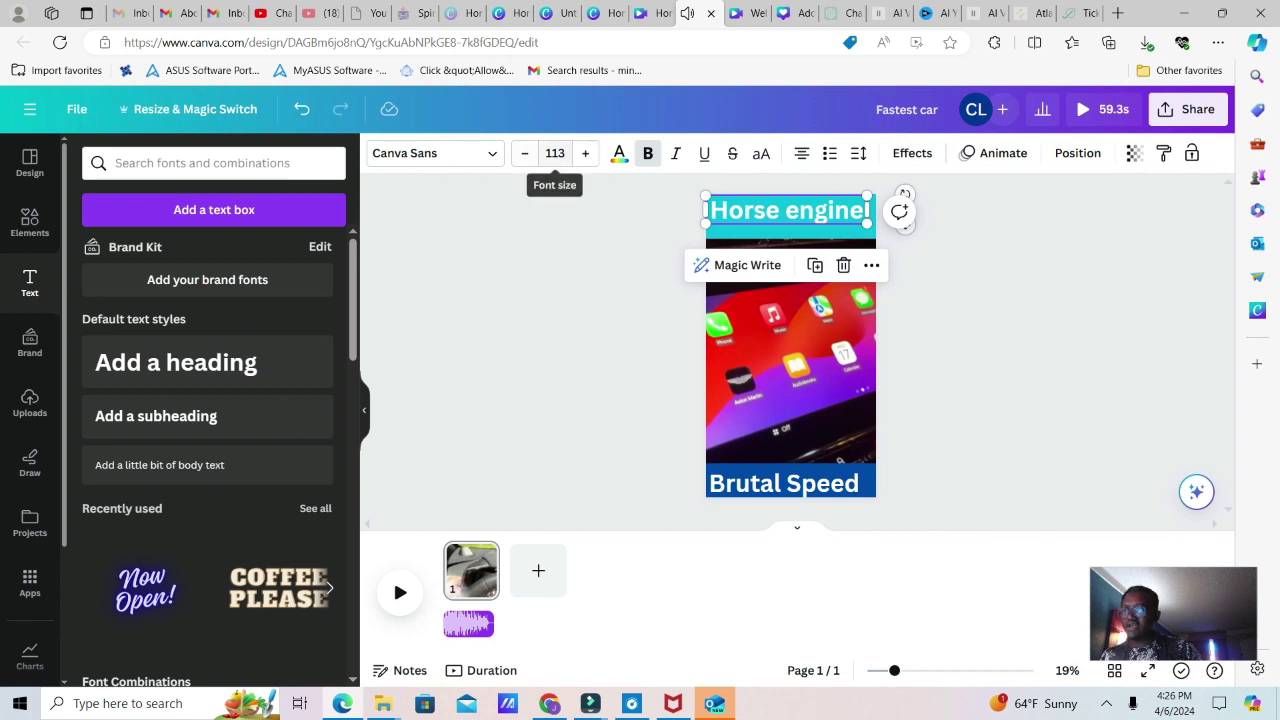
{"action": "left_click", "coordinate": [434, 153]}
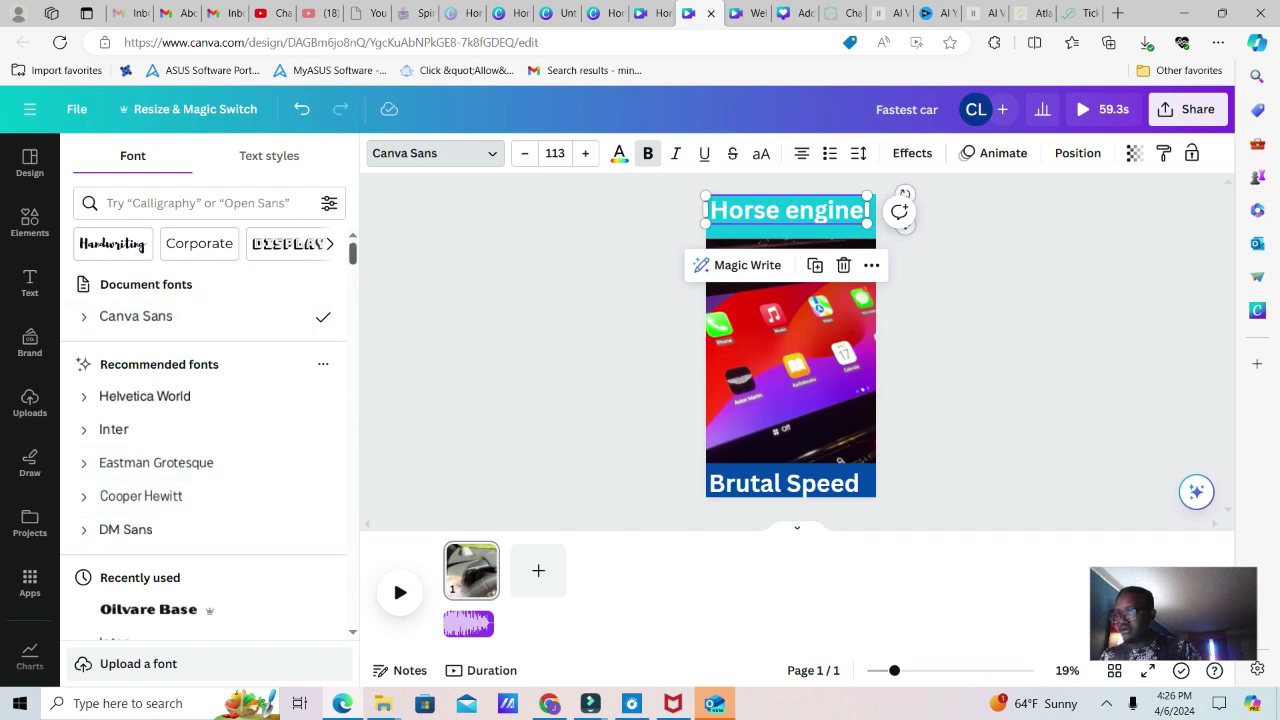
{"action": "scroll", "coordinate": [200, 430], "scroll_direction": "down", "scroll_amount": 10}
{"action": "scroll", "coordinate": [210, 430], "scroll_direction": "down", "scroll_amount": 4}
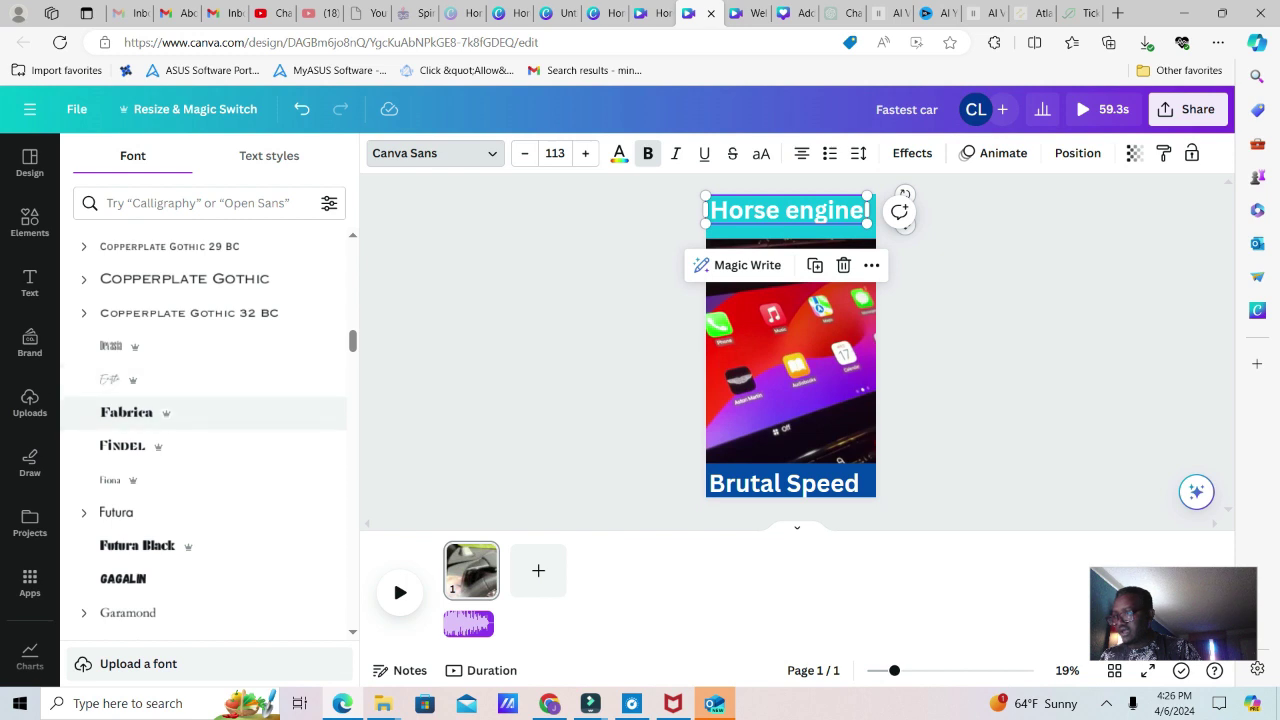
{"action": "left_click", "coordinate": [200, 412]}
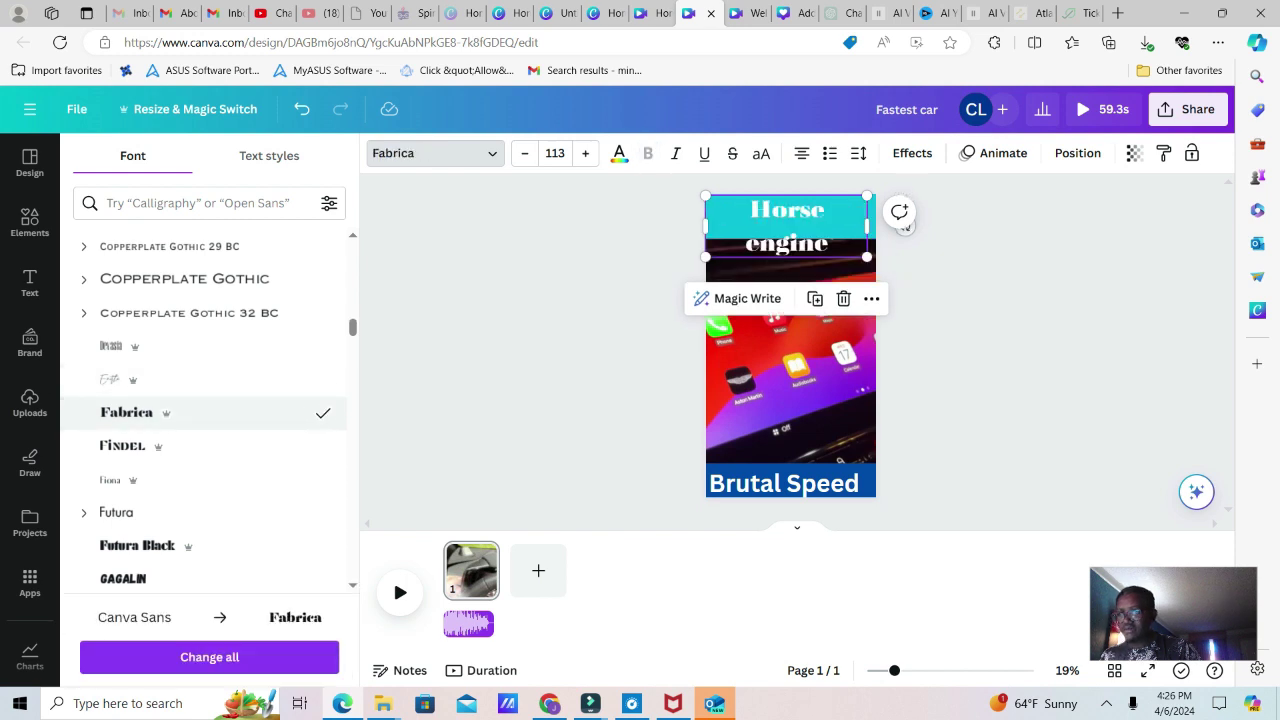
Set the "Brutal Speed" heading in Fabrica and widen its text box to the page's edge so it fits on one line.
{"action": "double_click", "coordinate": [785, 483]}
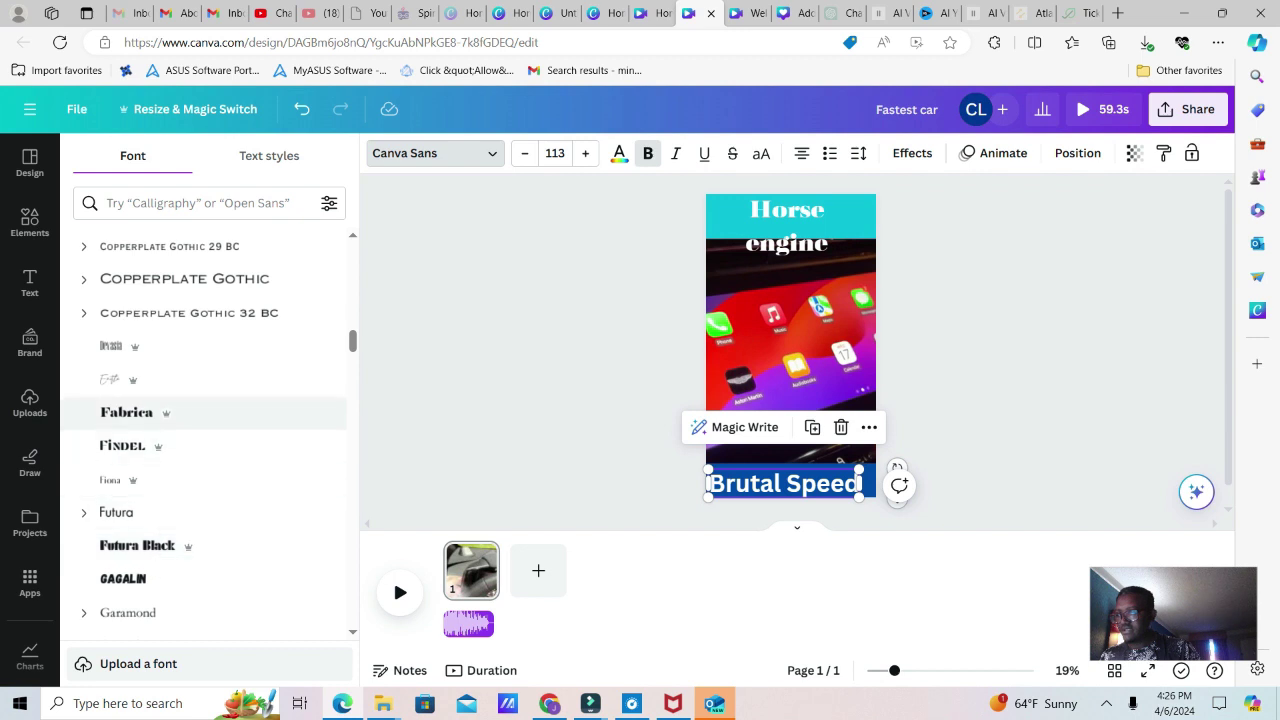
{"action": "left_click", "coordinate": [200, 412]}
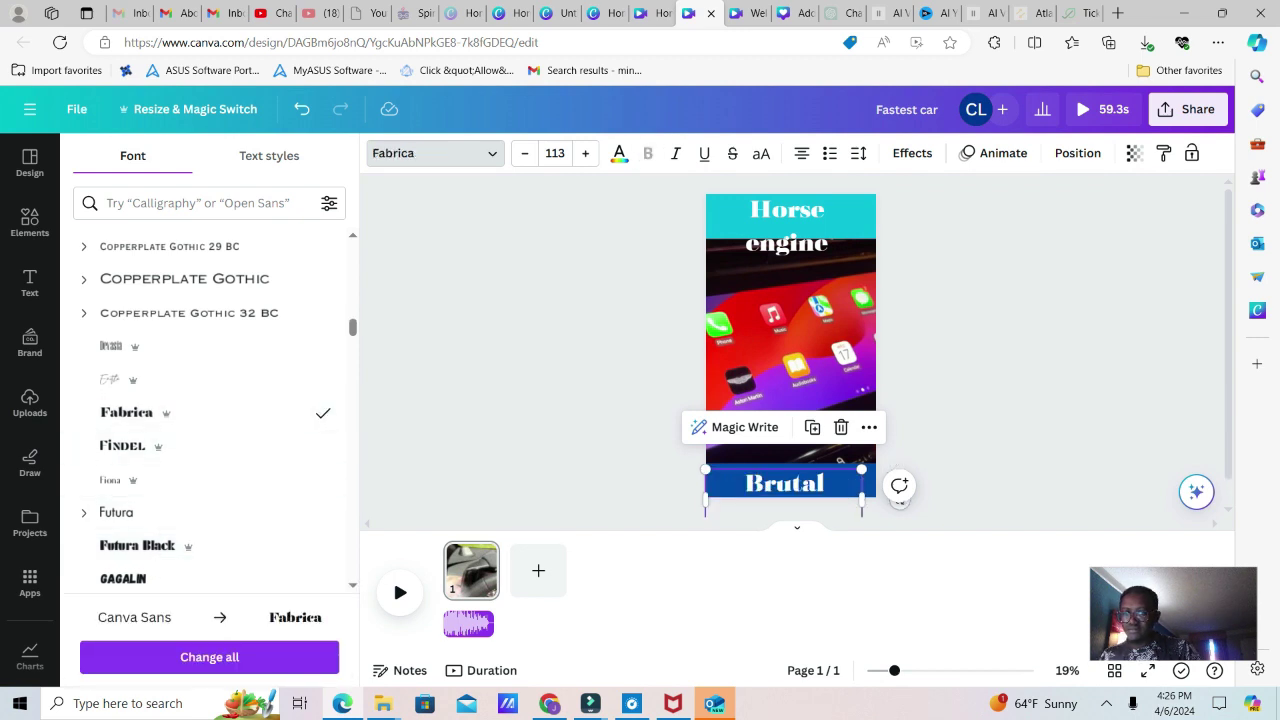
{"action": "left_click_drag", "start_coordinate": [862, 500], "coordinate": [878, 497]}
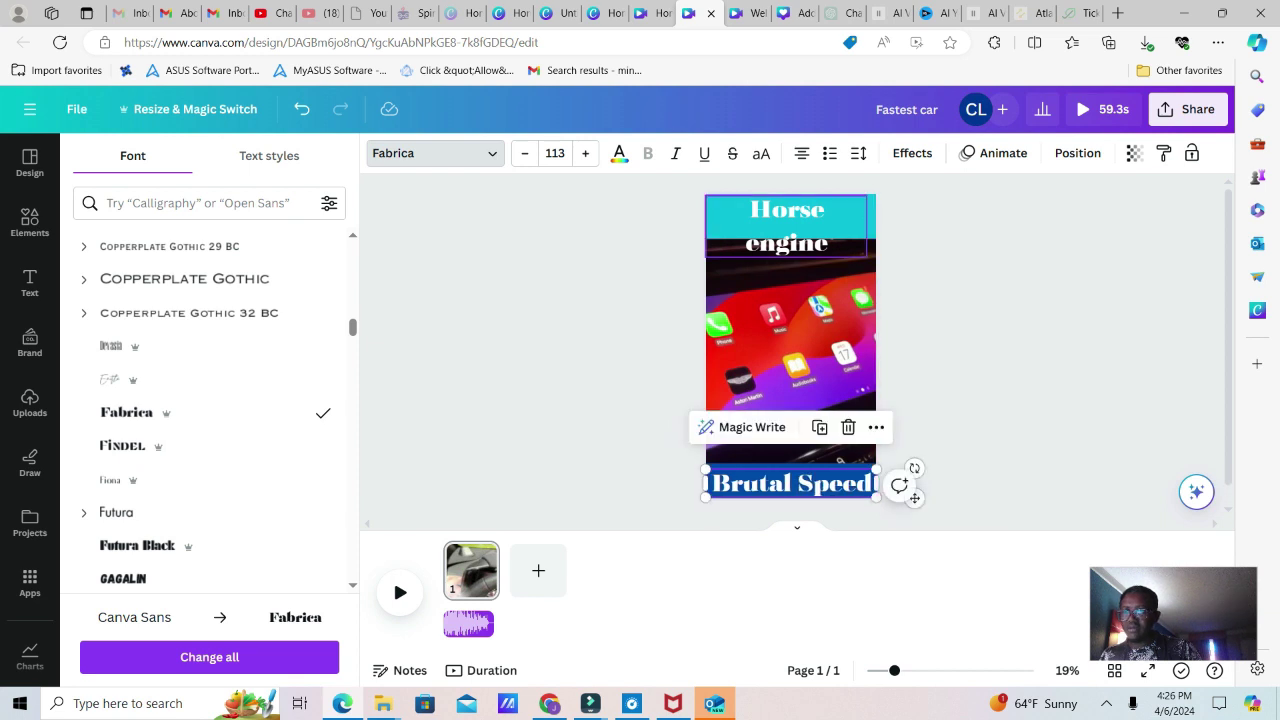
Widen the "Horse engine" text box to the page's edge so the heading fits on one line.
{"action": "left_click", "coordinate": [850, 228]}
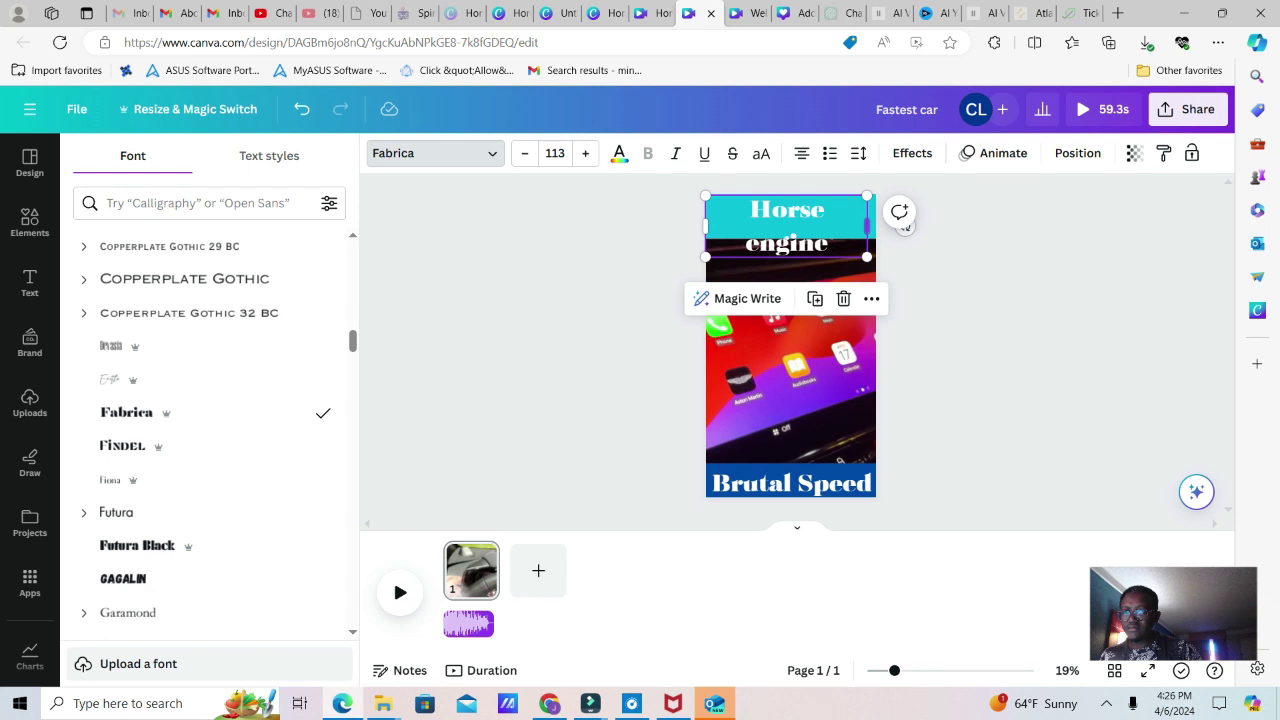
{"action": "left_click_drag", "start_coordinate": [867, 226], "coordinate": [878, 212]}
{"action": "left_click", "coordinate": [393, 578]}
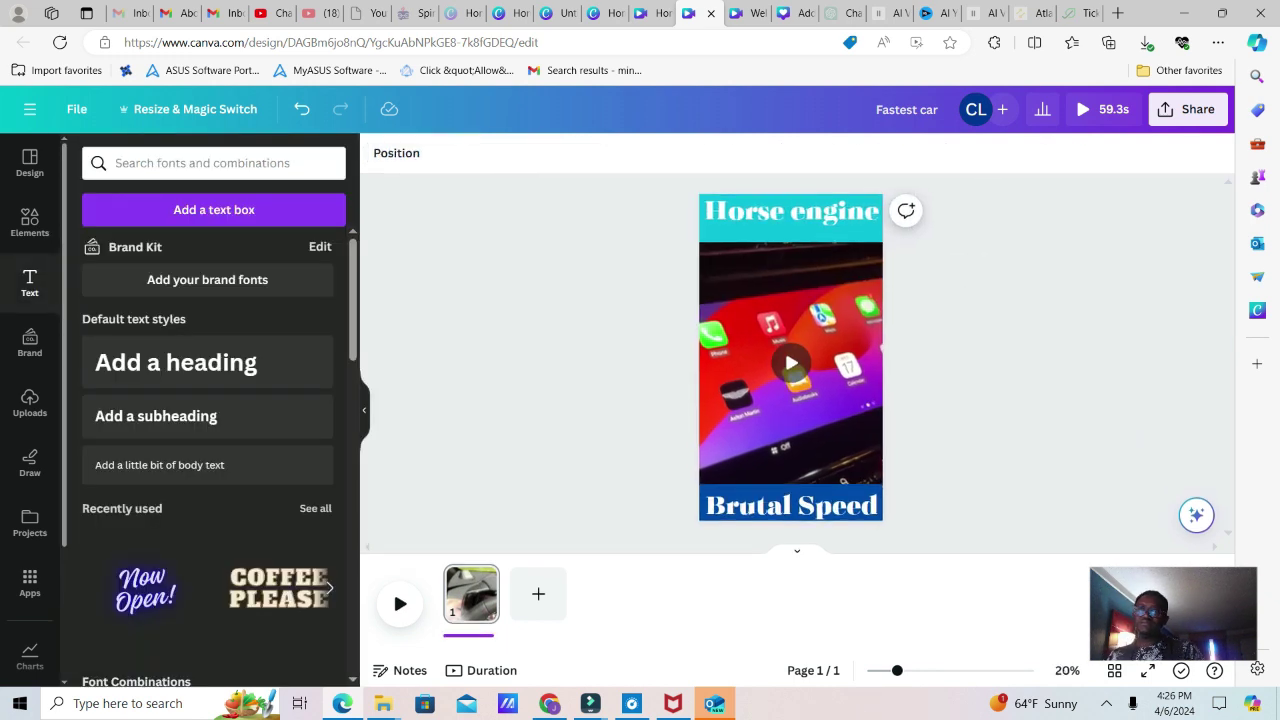
Download the Fastest car design as an MP4 video at 1080p (HD) quality.
{"action": "left_click", "coordinate": [1188, 109]}
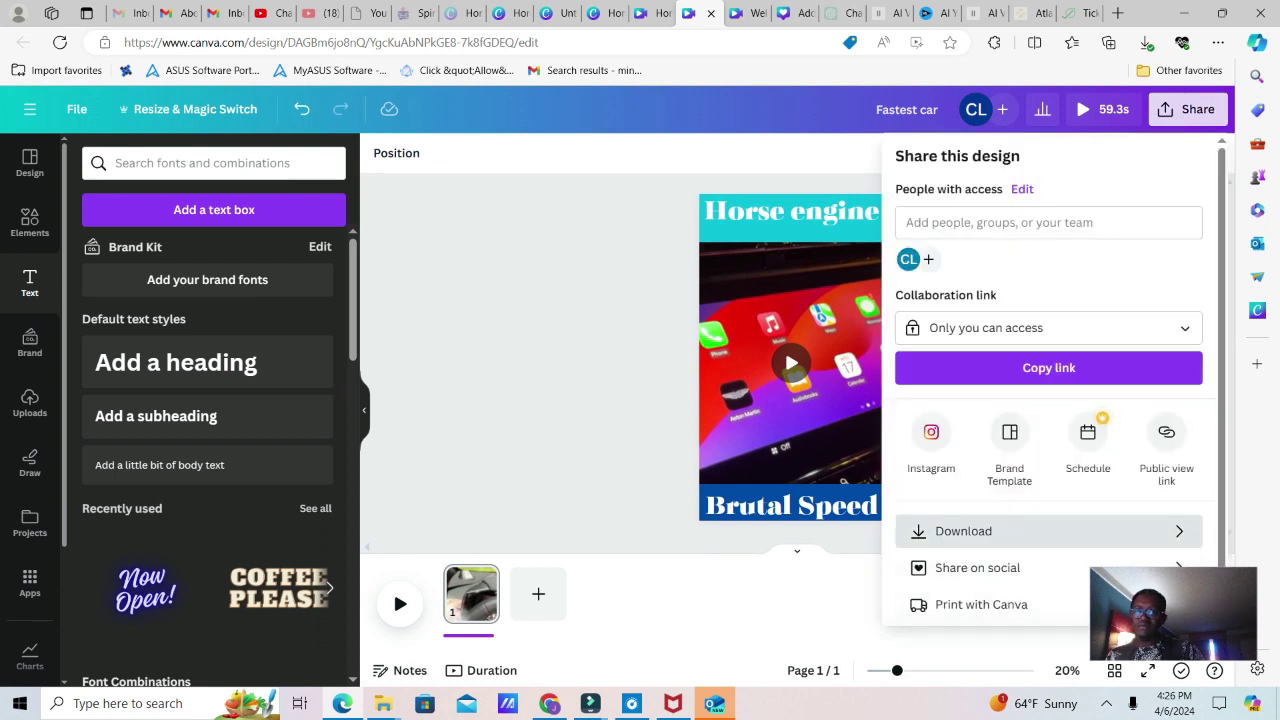
{"action": "left_click", "coordinate": [990, 531]}
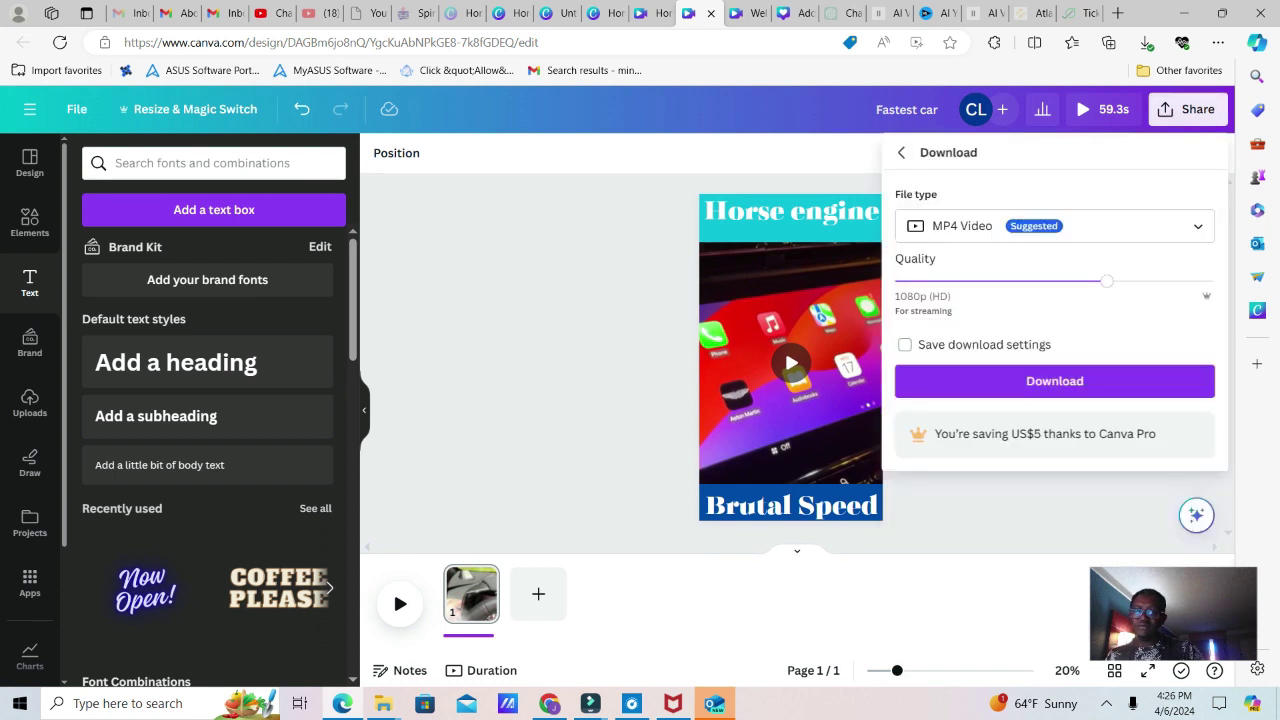
{"action": "left_click", "coordinate": [1054, 381]}
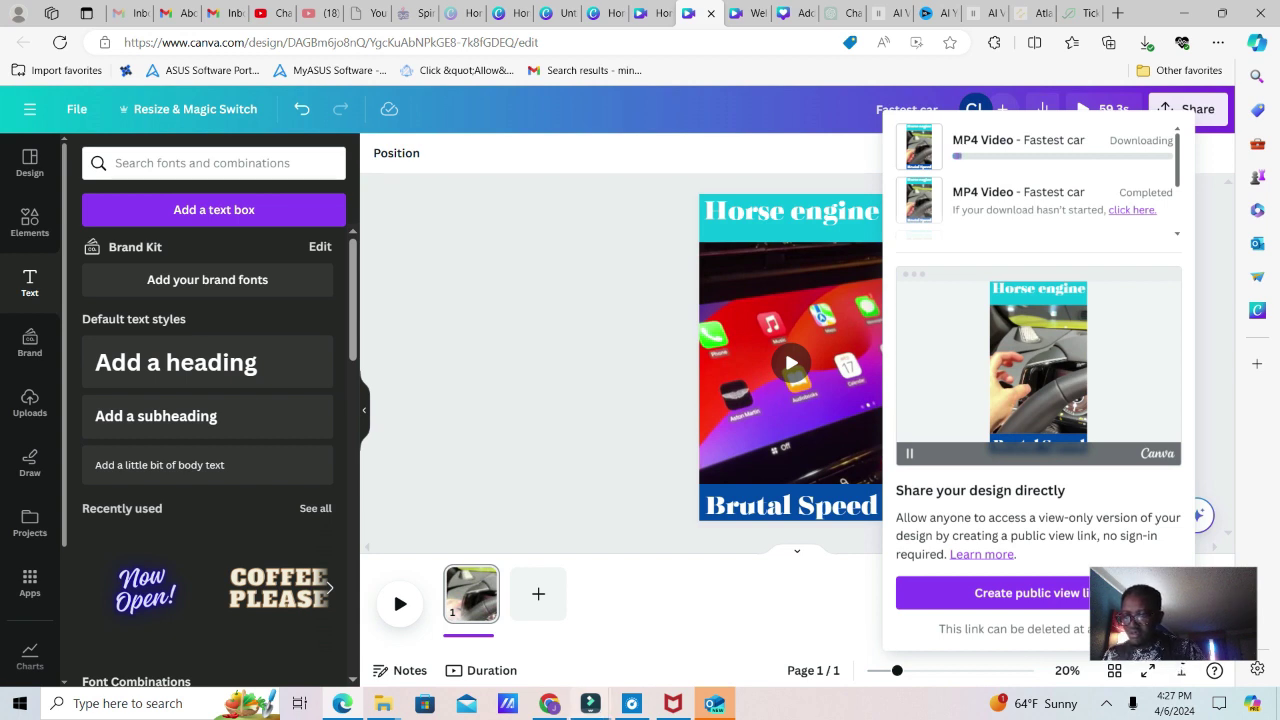
Switch to YouTube and start a new video upload for the Hybrid Super Auto channel.
{"action": "mouse_move", "coordinate": [590, 703]}
{"action": "left_click", "coordinate": [515, 628]}
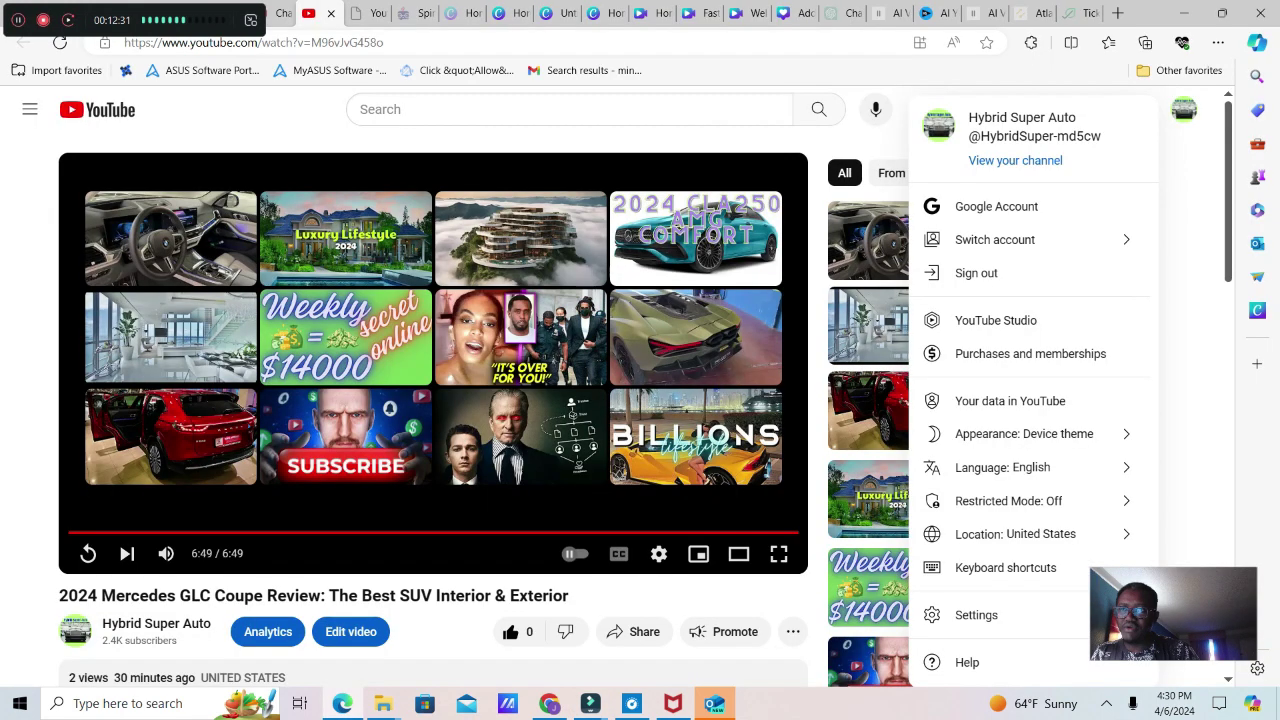
{"action": "left_click", "coordinate": [1183, 109]}
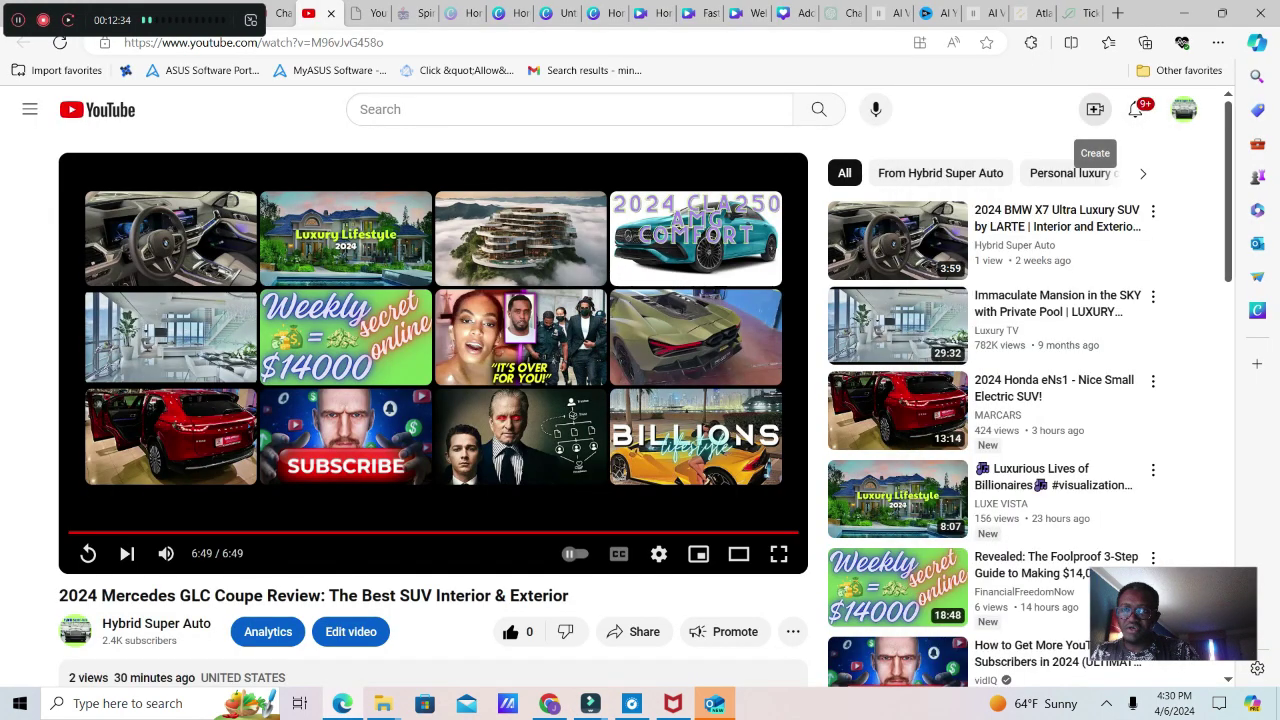
{"action": "left_click", "coordinate": [1095, 109]}
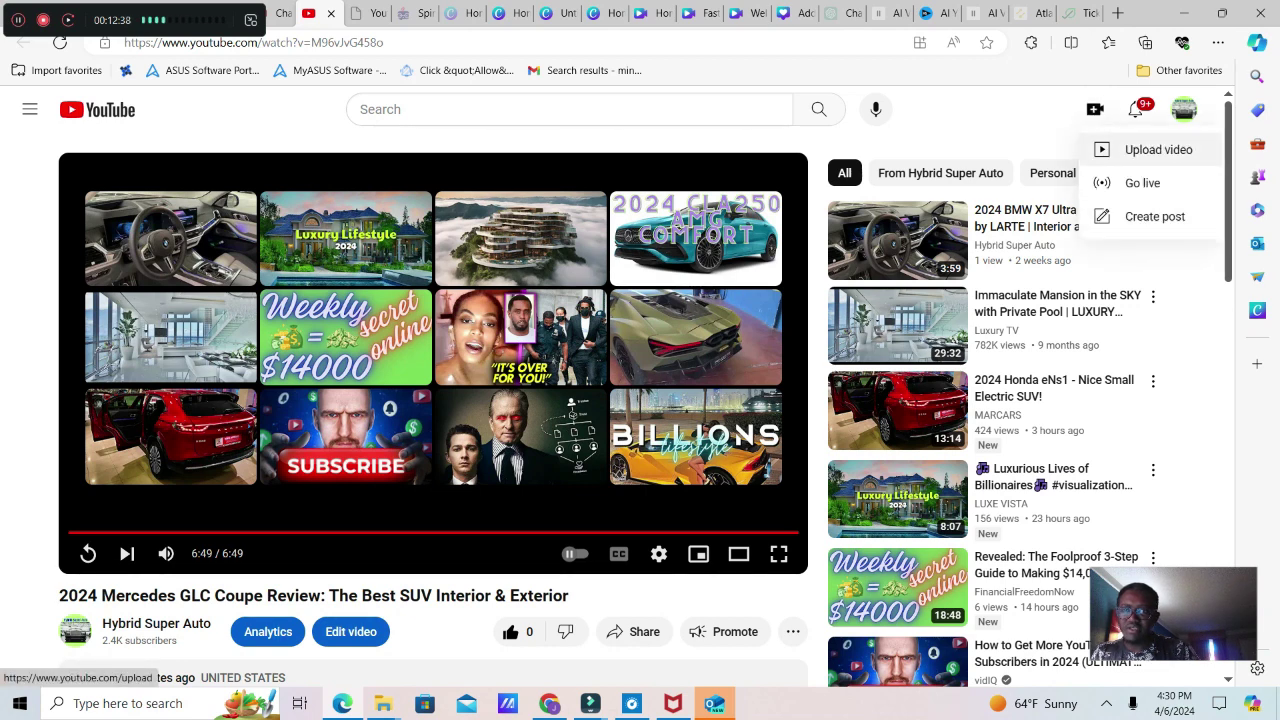
{"action": "left_click", "coordinate": [1150, 149]}
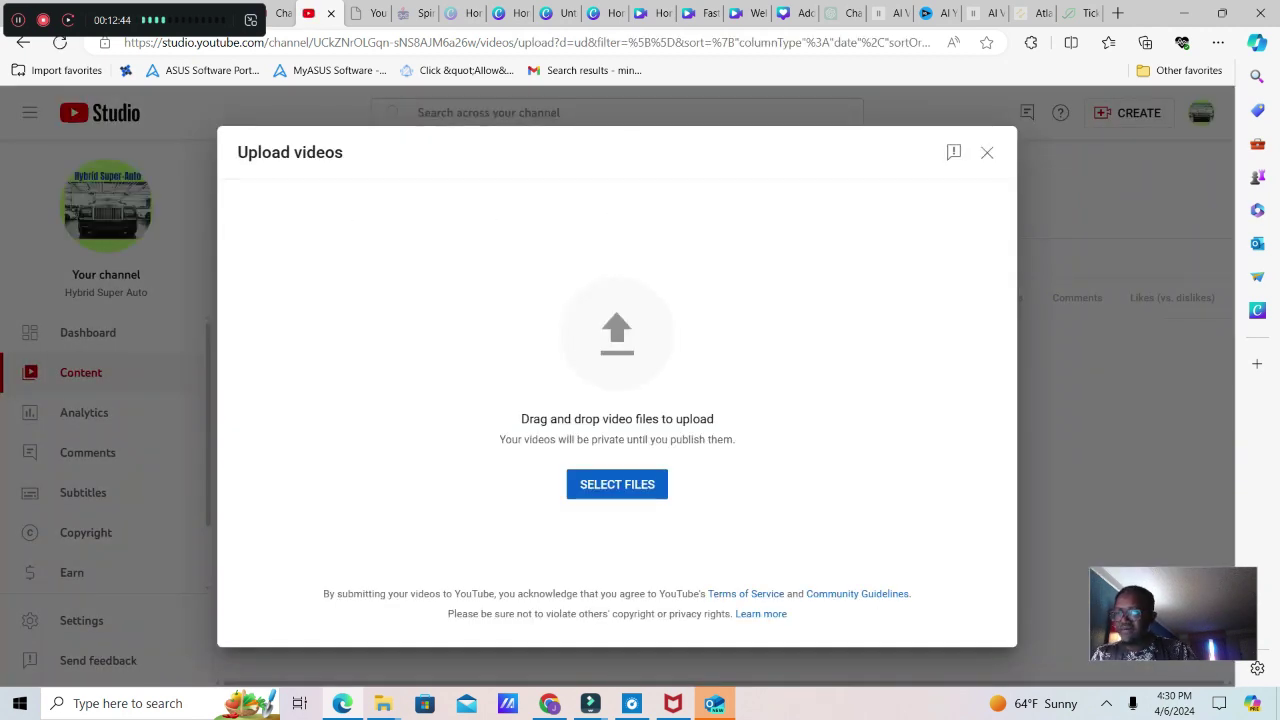
Choose the video file "Fastest car (4)" from the Downloads folder and upload it.
{"action": "left_click", "coordinate": [617, 484]}
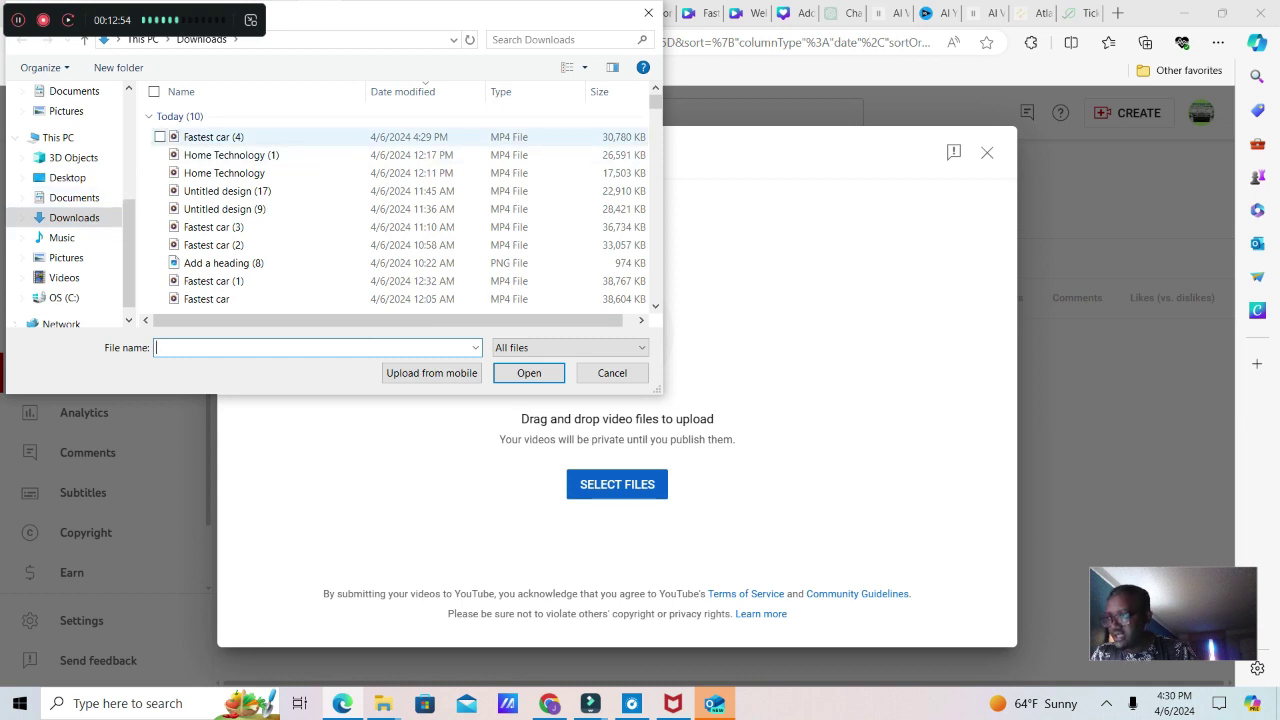
{"action": "left_click", "coordinate": [213, 136]}
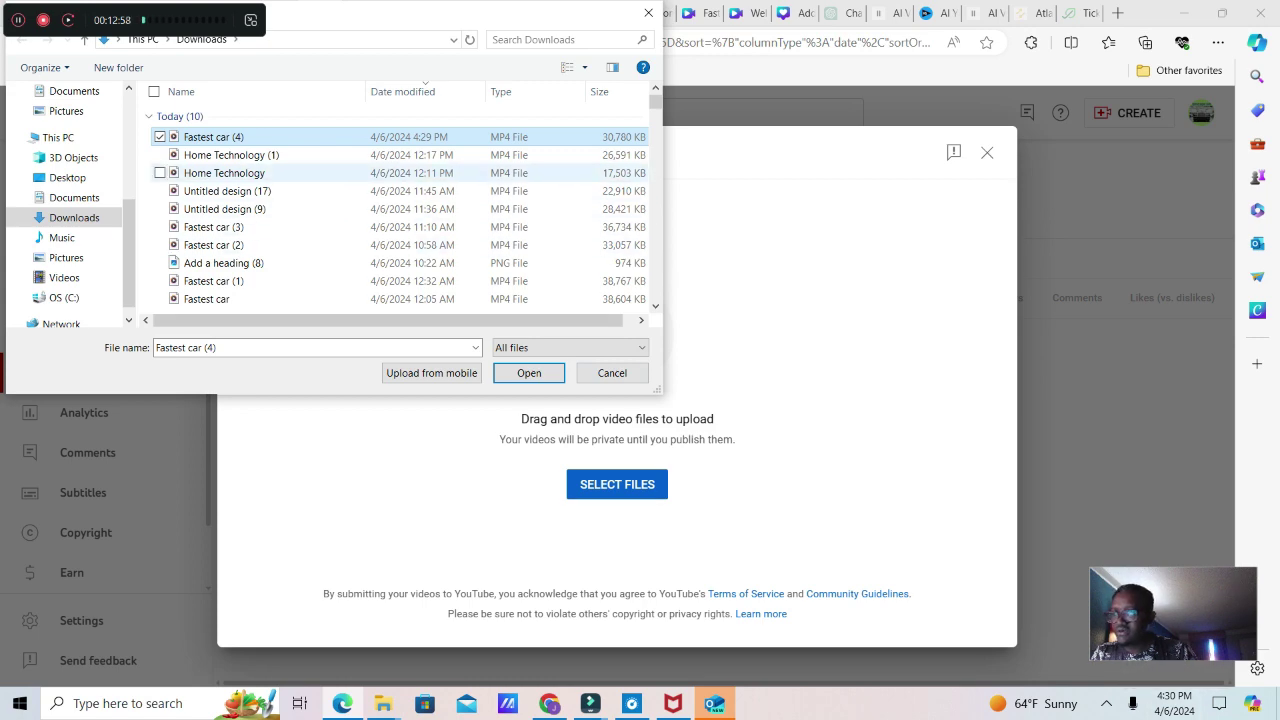
{"action": "key", "text": "Tab"}
{"action": "key", "text": "Return"}
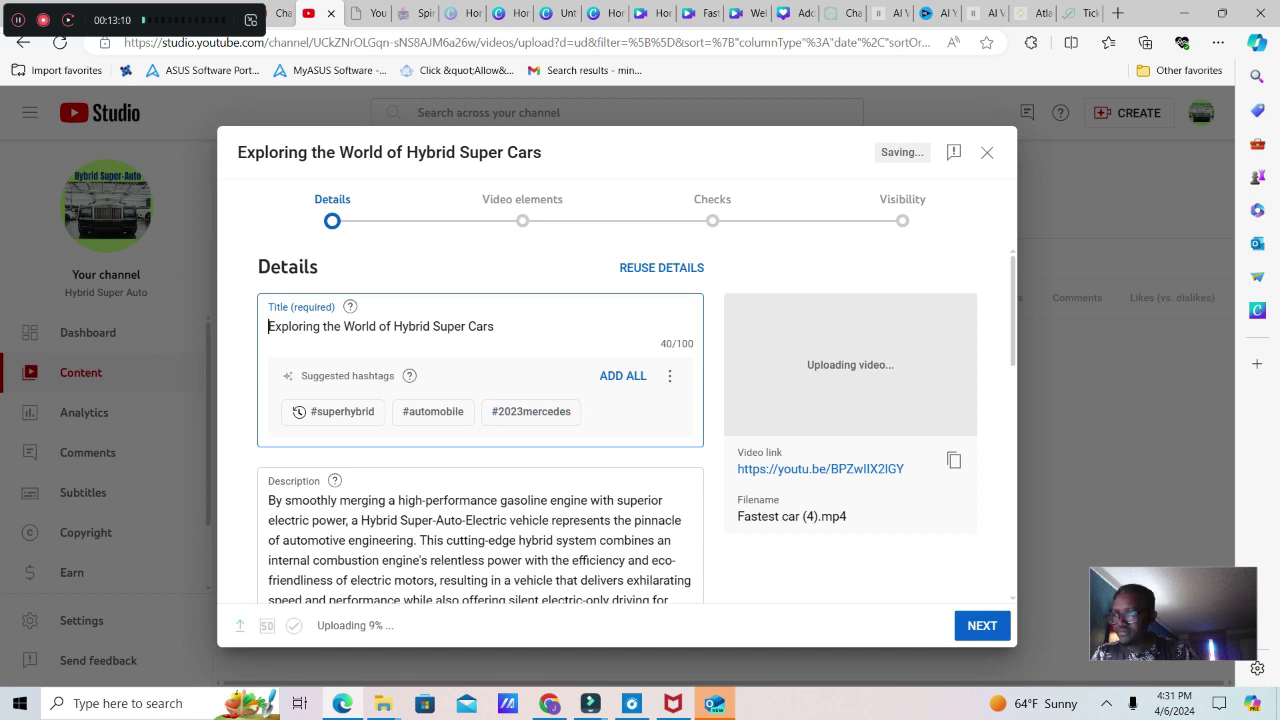
Clear the prefilled text from the uploaded video's title.
{"action": "key", "text": "shift+Left"}
{"action": "key", "text": "shift+Left"}
{"action": "key", "text": "shift+Left"}
{"action": "key", "text": "shift+Left"}
{"action": "key", "text": "shift+Left"}
{"action": "key", "text": "shift+Left"}
{"action": "key", "text": "shift+Left"}
{"action": "key", "text": "shift+Left"}
{"action": "key", "text": "shift+Left"}
{"action": "key", "text": "shift+Left"}
{"action": "key", "text": "shift+Left"}
{"action": "key", "text": "shift+Left"}
{"action": "key", "text": "shift+Left"}
{"action": "key", "text": "shift+Left"}
{"action": "key", "text": "shift+Left"}
{"action": "key", "text": "shift+Left"}
{"action": "key", "text": "shift+Left"}
{"action": "key", "text": "shift+Left"}
{"action": "key", "text": "shift+Left"}
{"action": "key", "text": "shift+Left"}
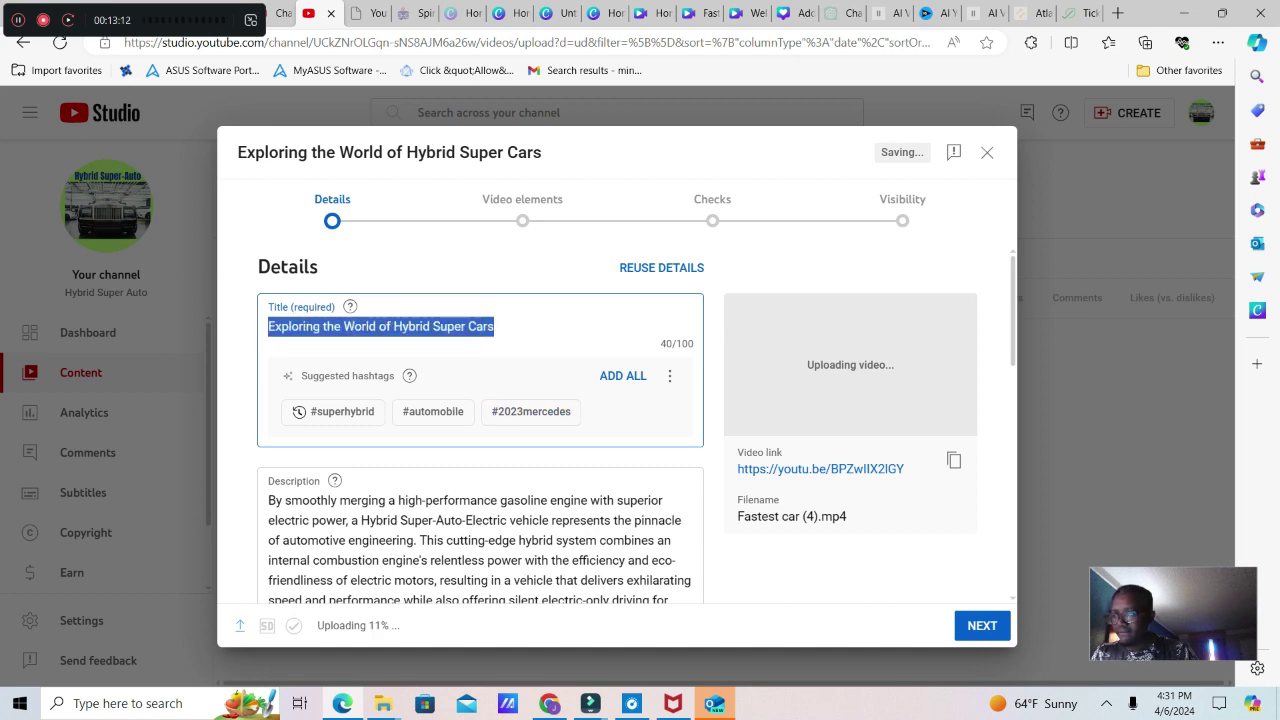
{"action": "key", "text": "BackSpace"}
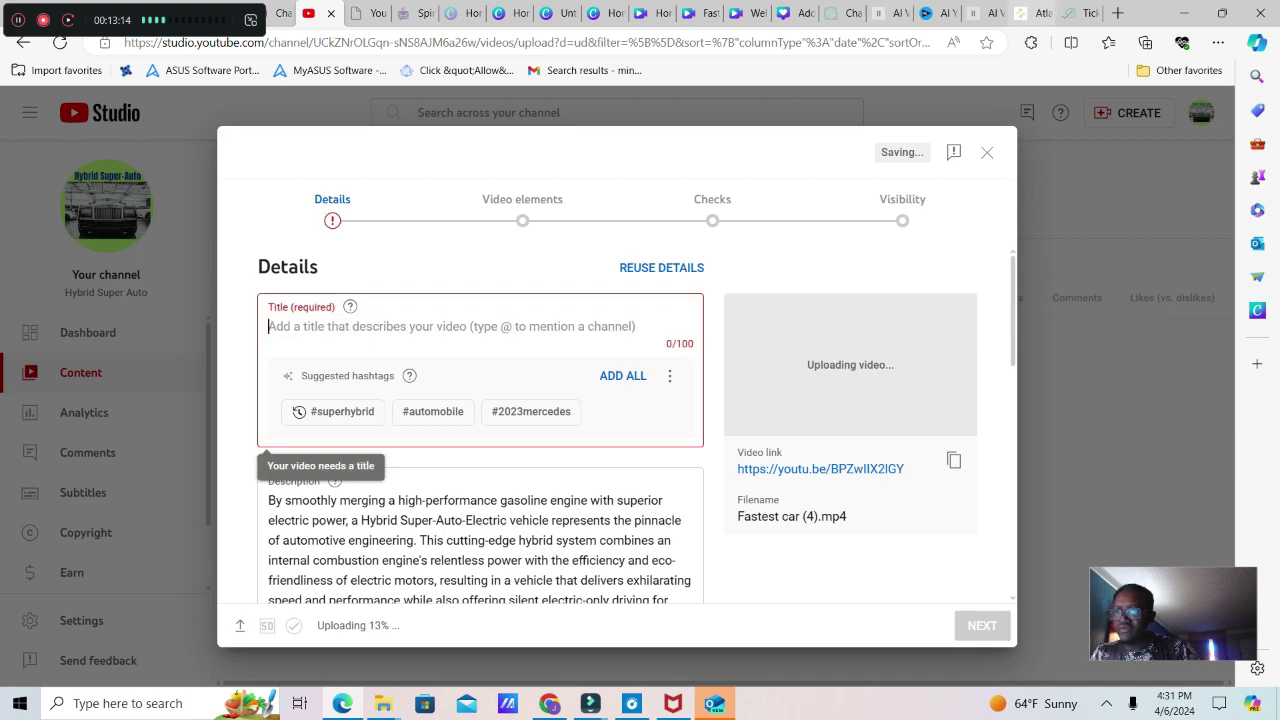
Switch to the vidIQ video tags generator and copy the "New car review" tag.
{"action": "left_click", "coordinate": [935, 13]}
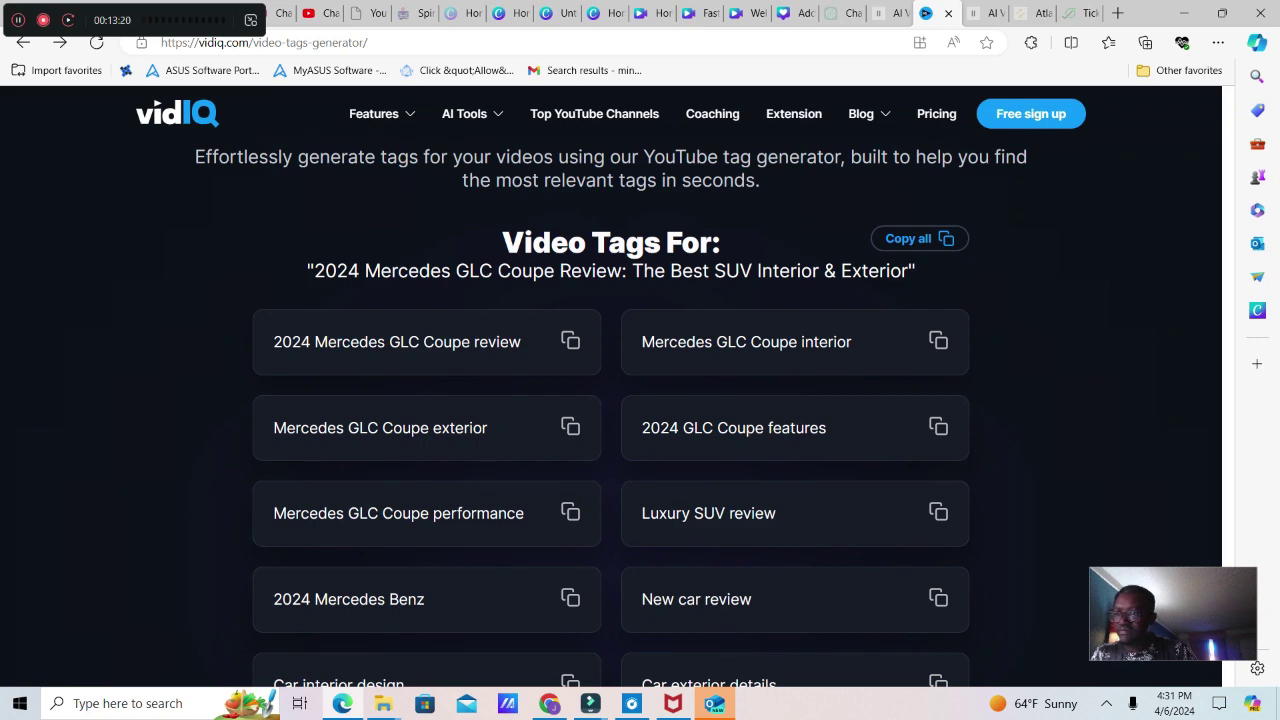
{"action": "scroll", "coordinate": [610, 400], "scroll_direction": "down", "scroll_amount": 10}
{"action": "scroll", "coordinate": [610, 400], "scroll_direction": "up", "scroll_amount": 5}
{"action": "scroll", "coordinate": [610, 400], "scroll_direction": "up", "scroll_amount": 2}
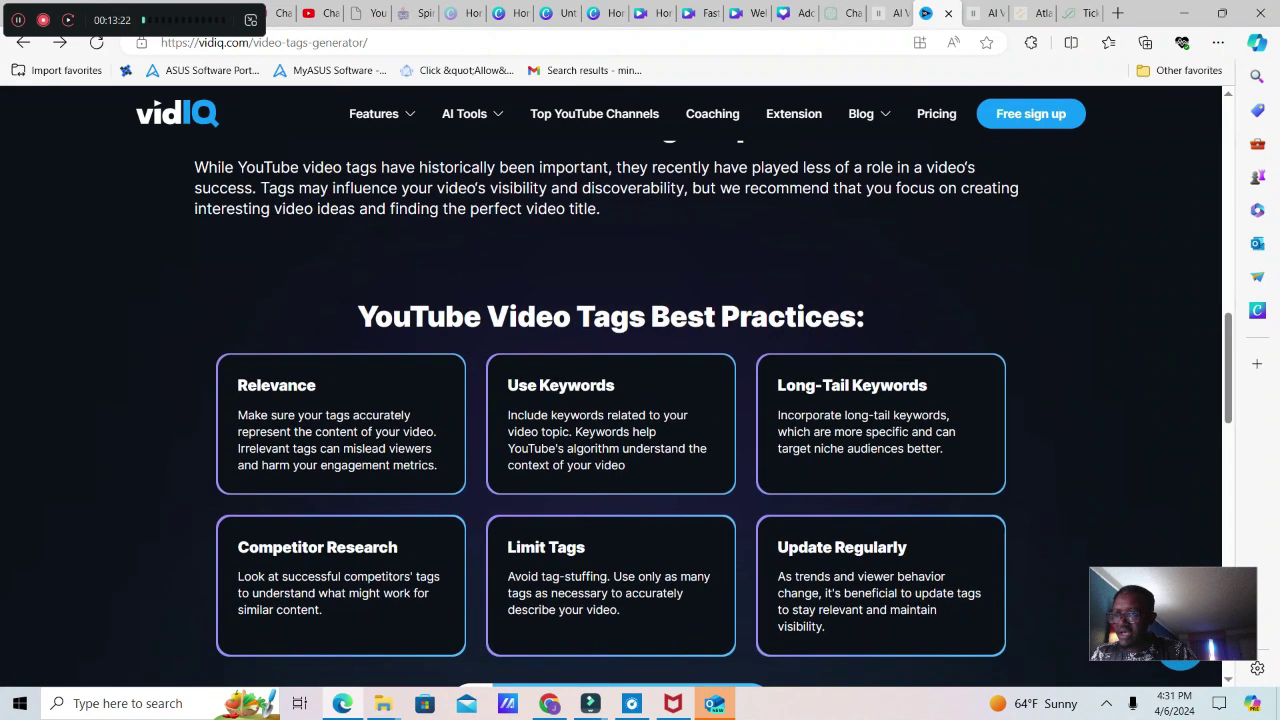
{"action": "scroll", "coordinate": [610, 400], "scroll_direction": "up", "scroll_amount": 5}
{"action": "scroll", "coordinate": [610, 400], "scroll_direction": "up", "scroll_amount": 1}
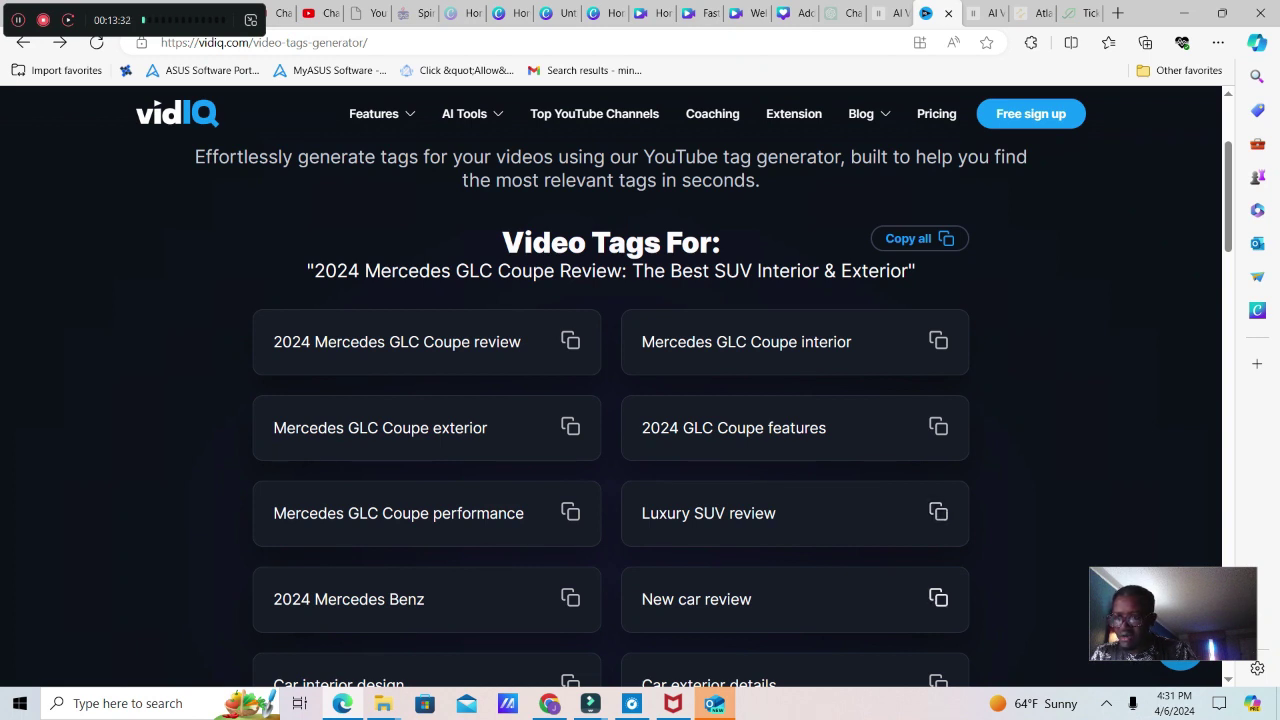
{"action": "left_click", "coordinate": [938, 597]}
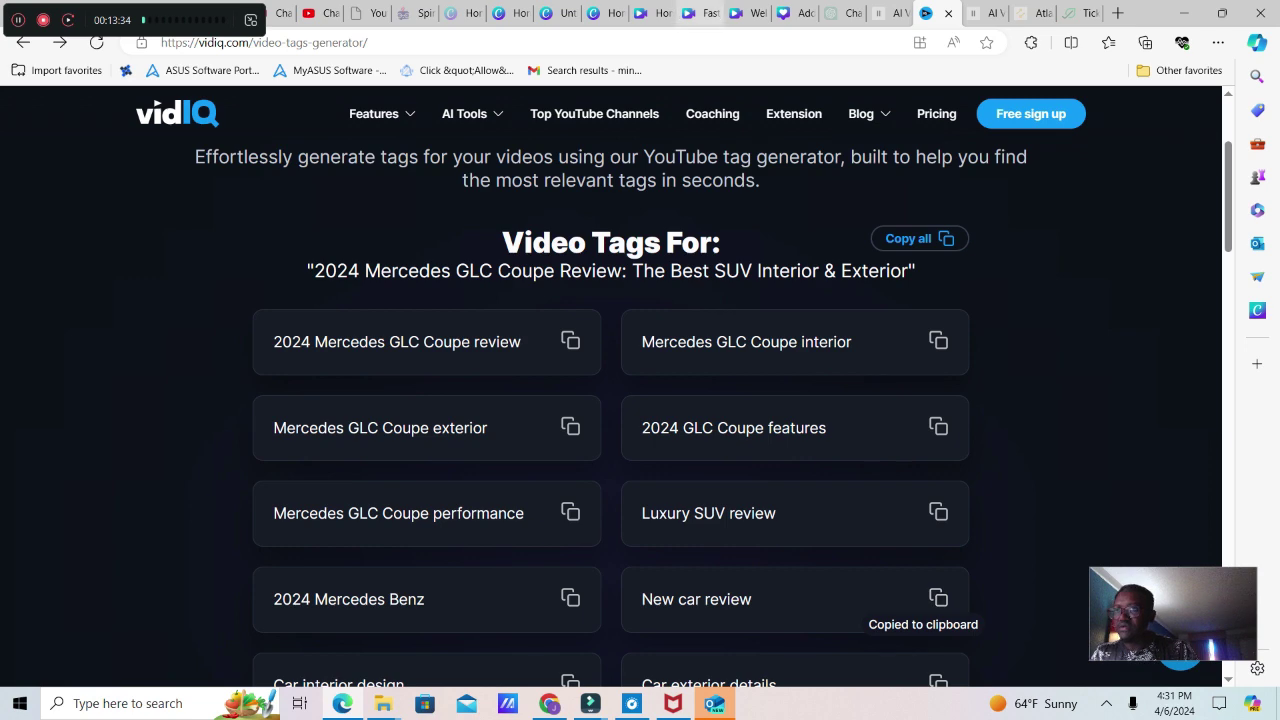
Switch back to YouTube Studio and set the uploaded video's title to "New car review | Short".
{"action": "mouse_move", "coordinate": [845, 14]}
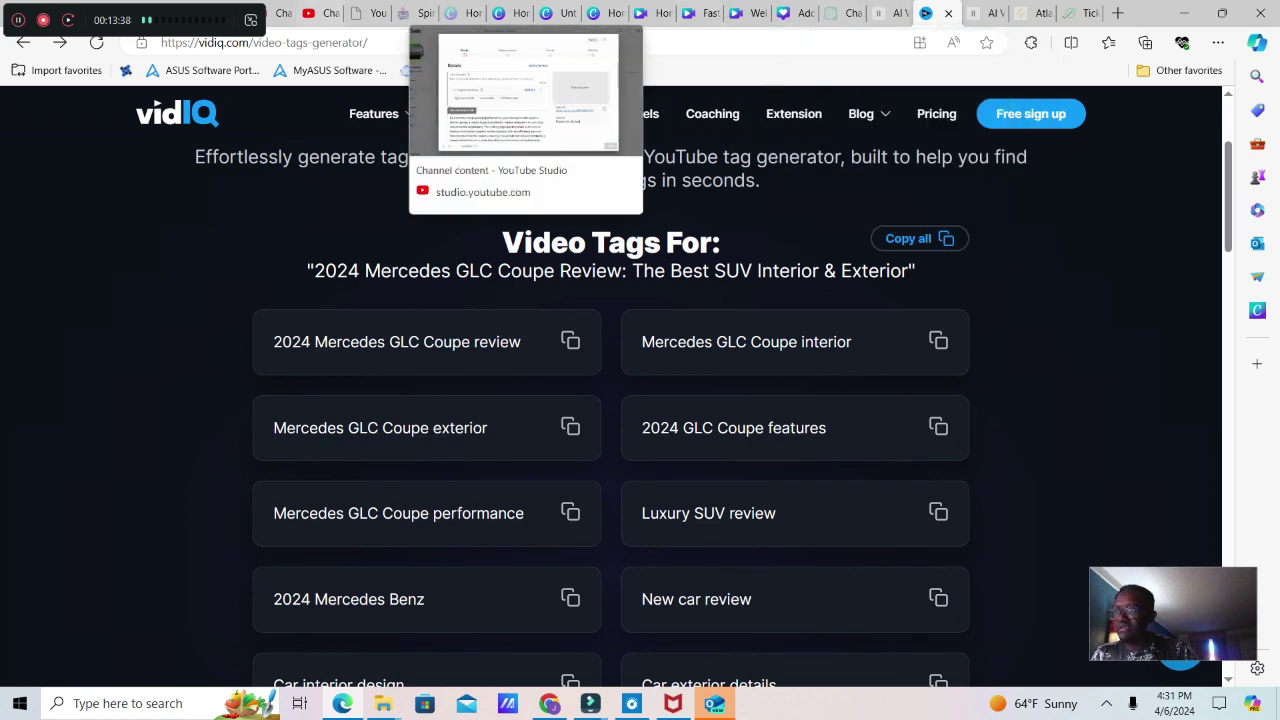
{"action": "left_click", "coordinate": [316, 13]}
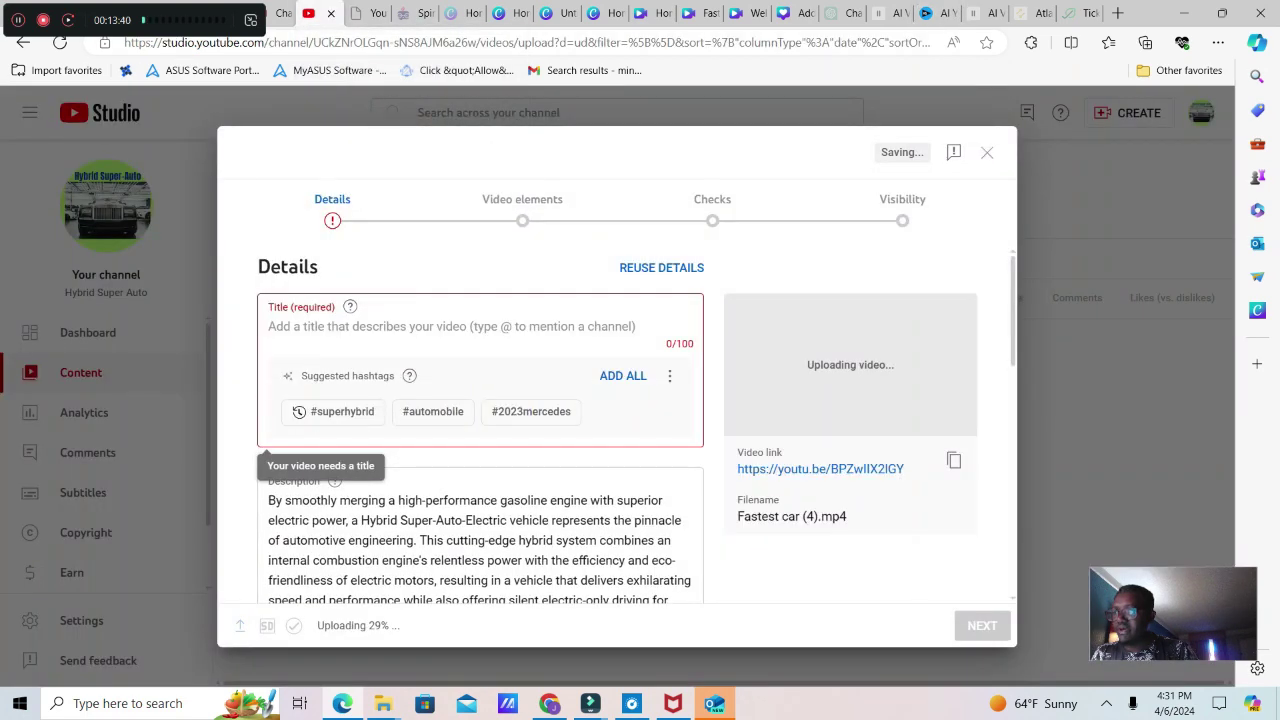
{"action": "key", "text": "ctrl+v"}
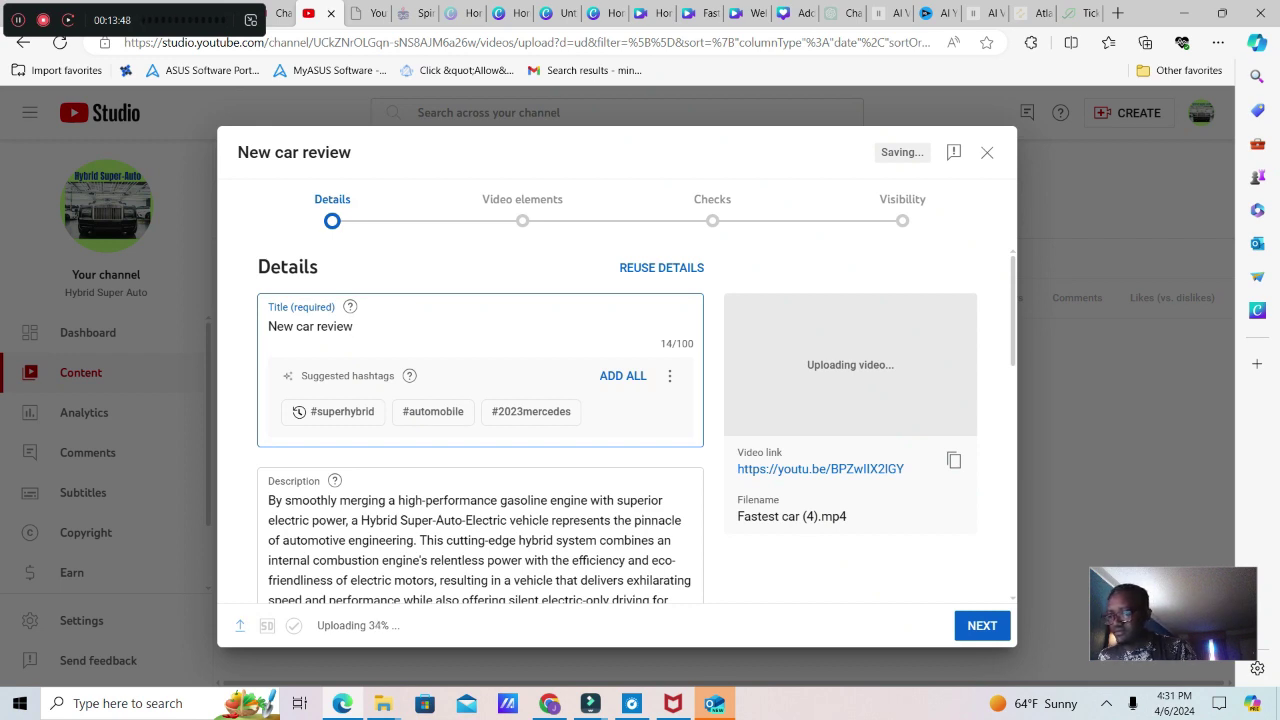
{"action": "type", "text": "?"}
{"action": "key", "text": "BackSpace"}
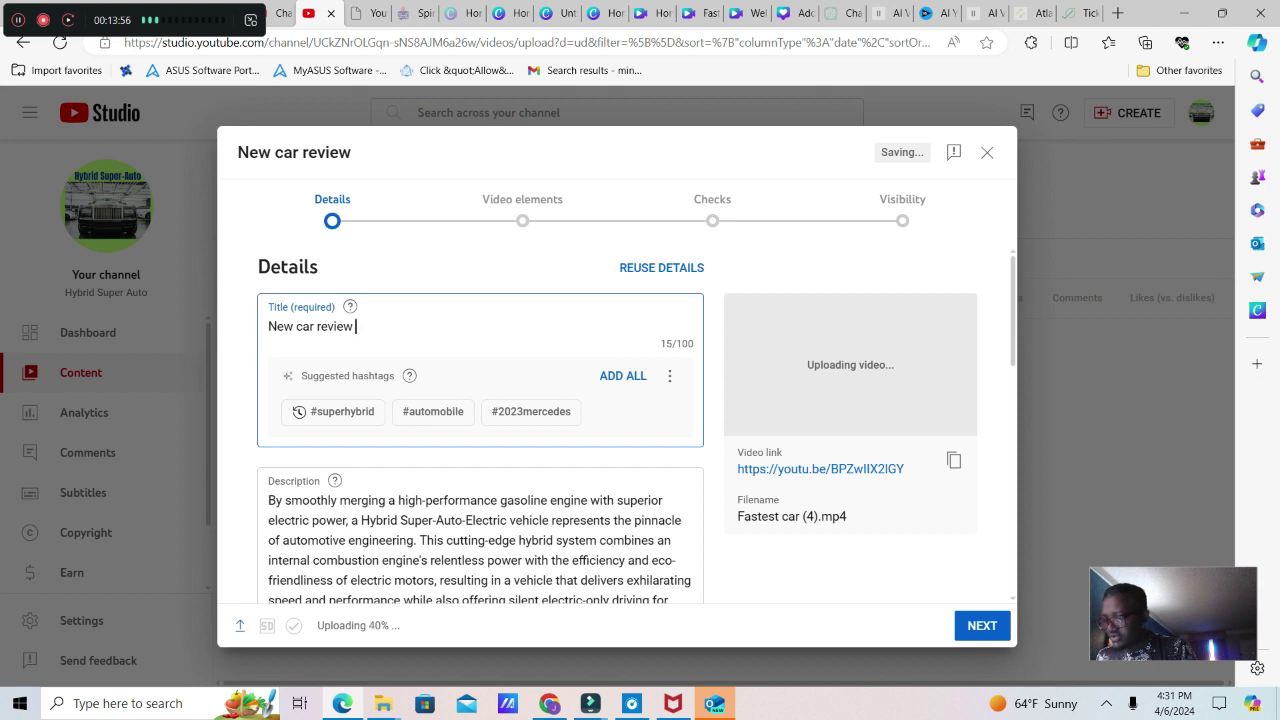
{"action": "type", "text": "?"}
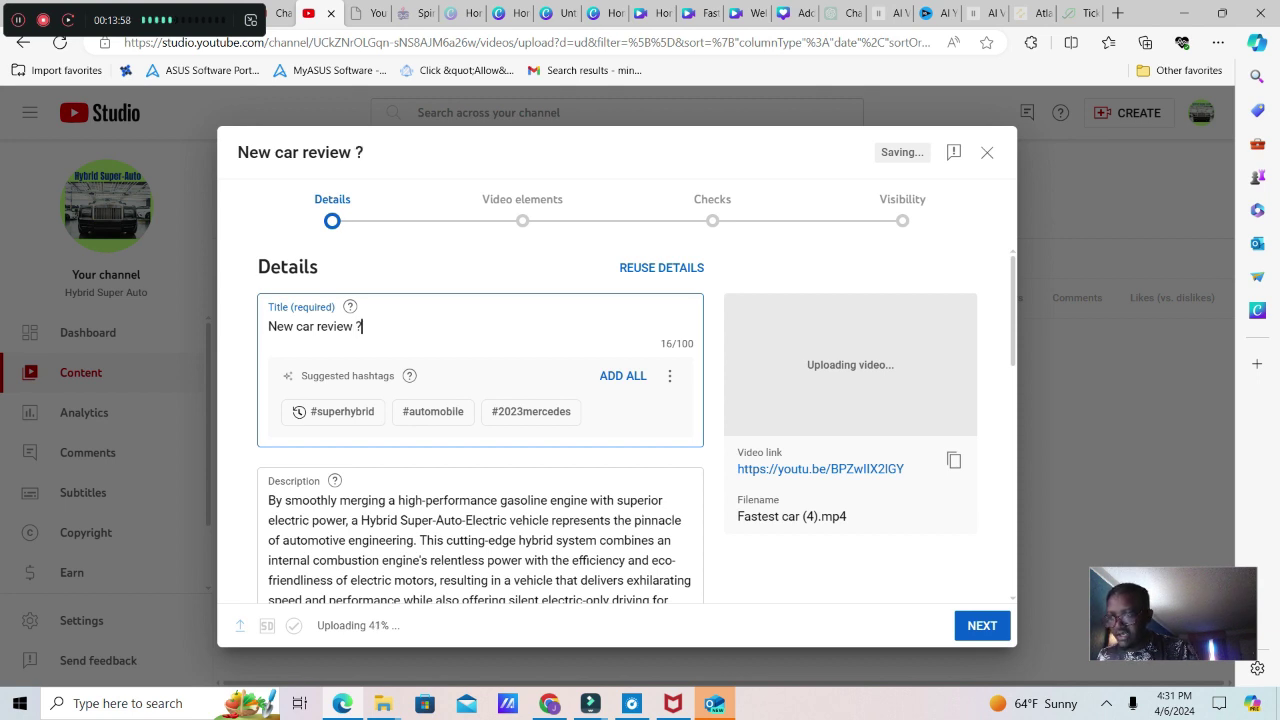
{"action": "key", "text": "BackSpace"}
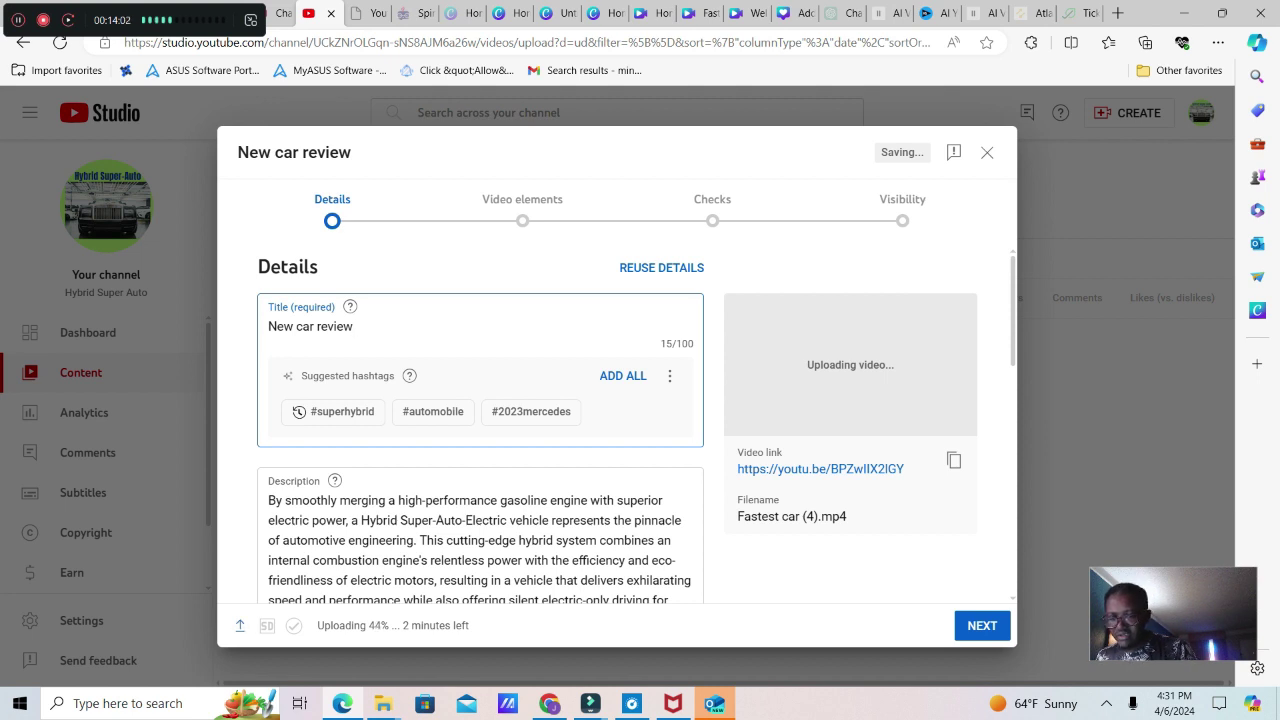
{"action": "type", "text": "|"}
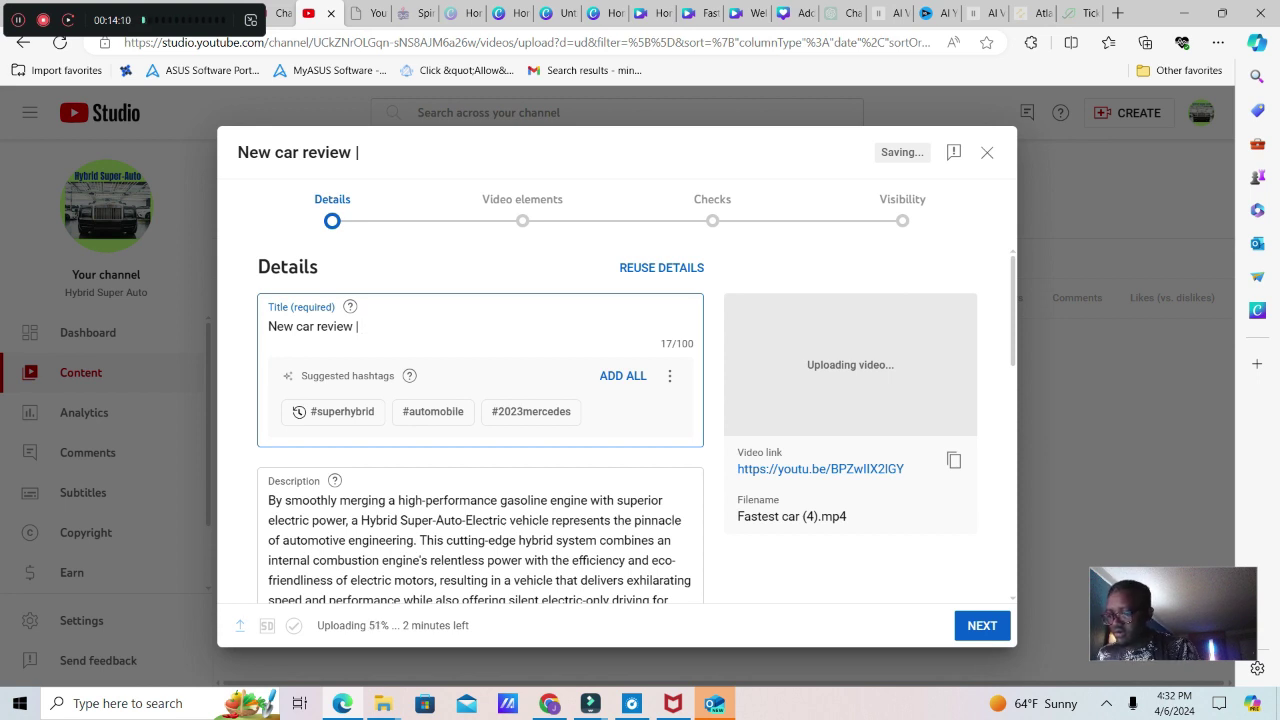
{"action": "type", "text": "Short"}
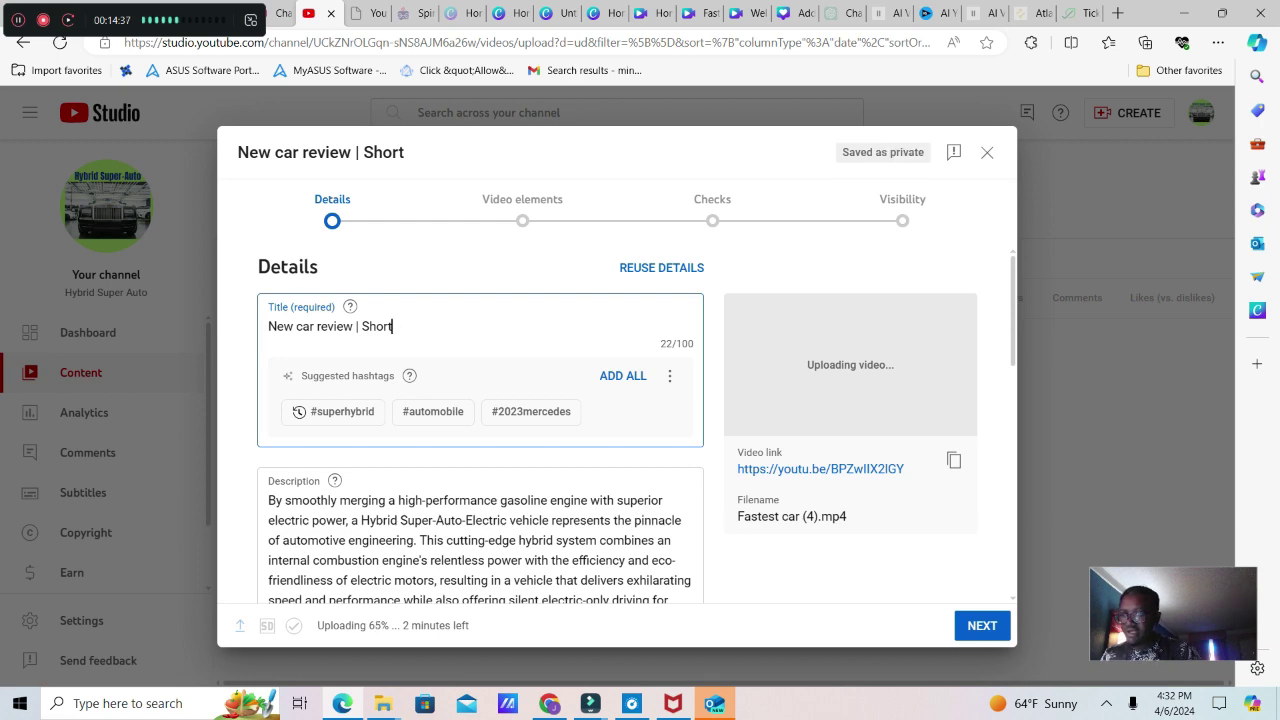
Expand the video's additional details and answer Yes to the altered content question.
{"action": "scroll", "coordinate": [636, 425], "scroll_direction": "down", "scroll_amount": 2}
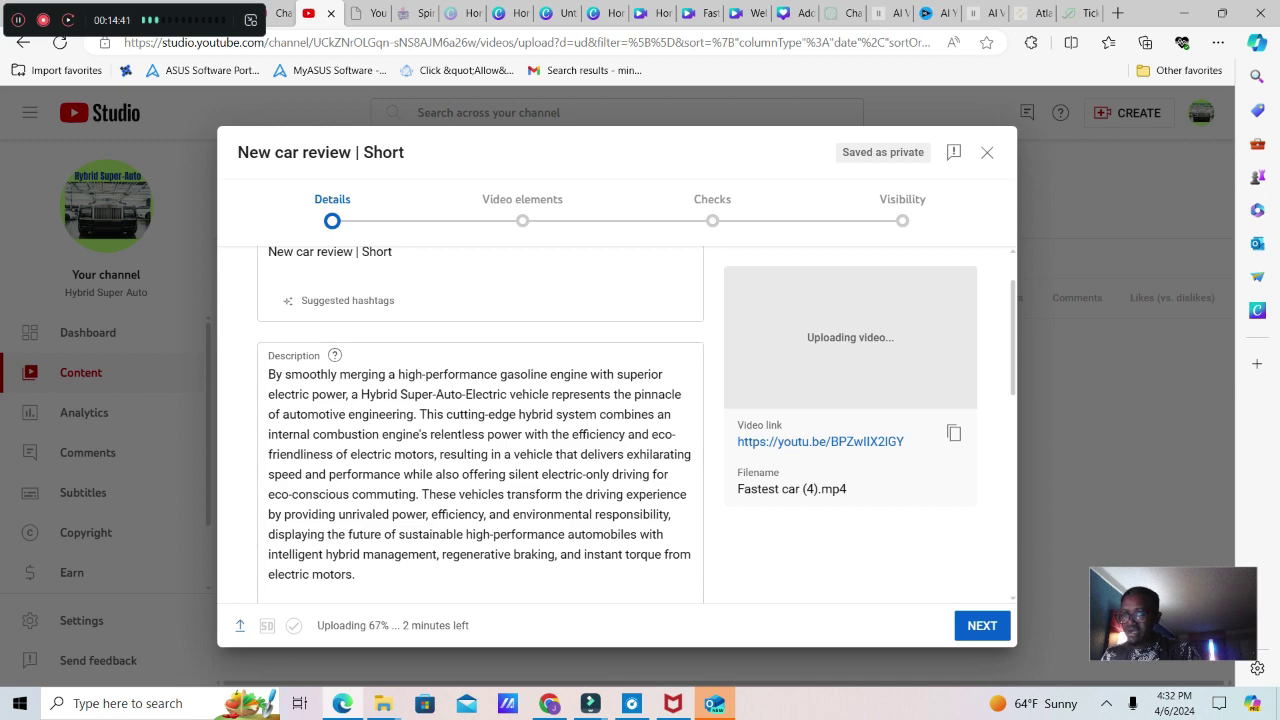
{"action": "scroll", "coordinate": [480, 425], "scroll_direction": "down", "scroll_amount": 10}
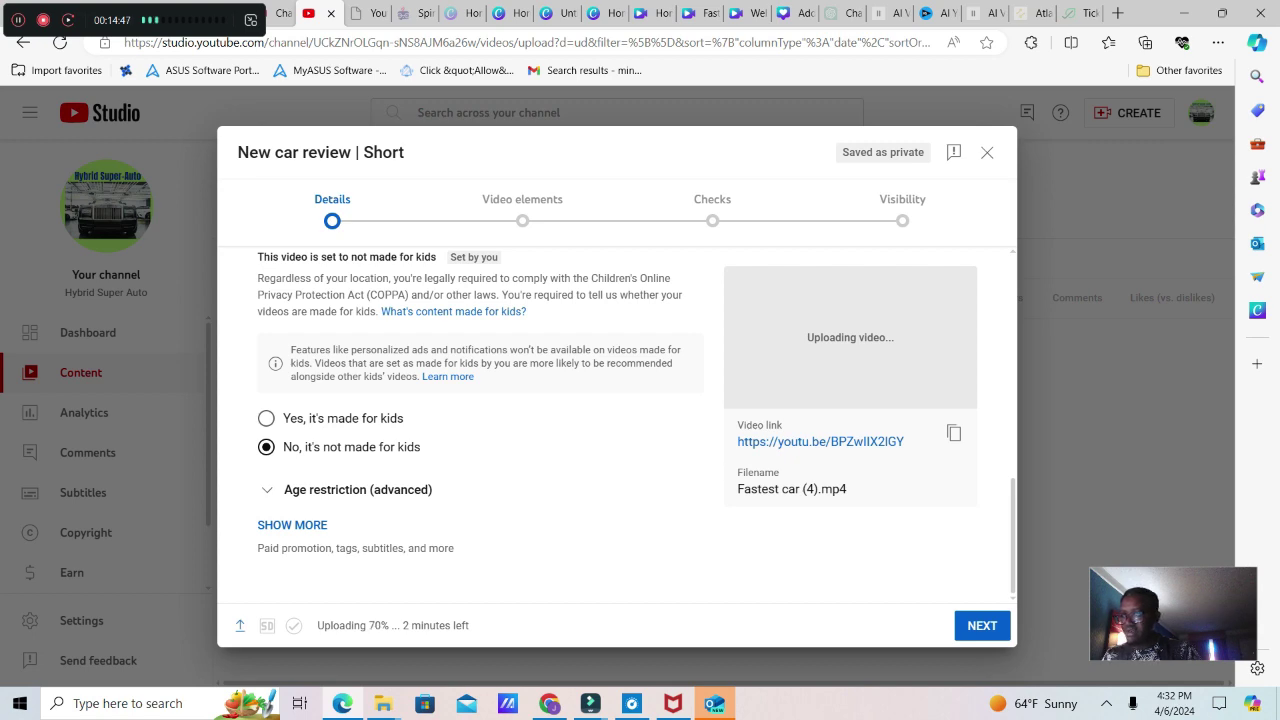
{"action": "left_click", "coordinate": [292, 525]}
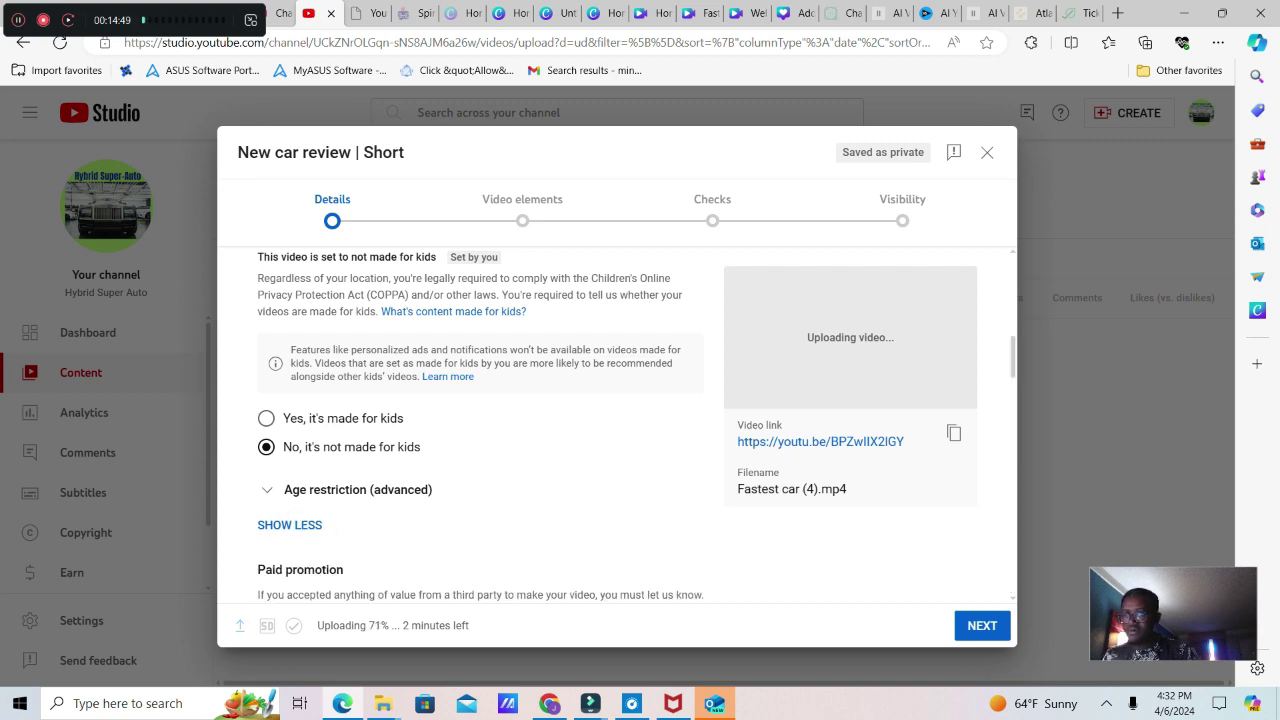
{"action": "scroll", "coordinate": [480, 425], "scroll_direction": "down", "scroll_amount": 5}
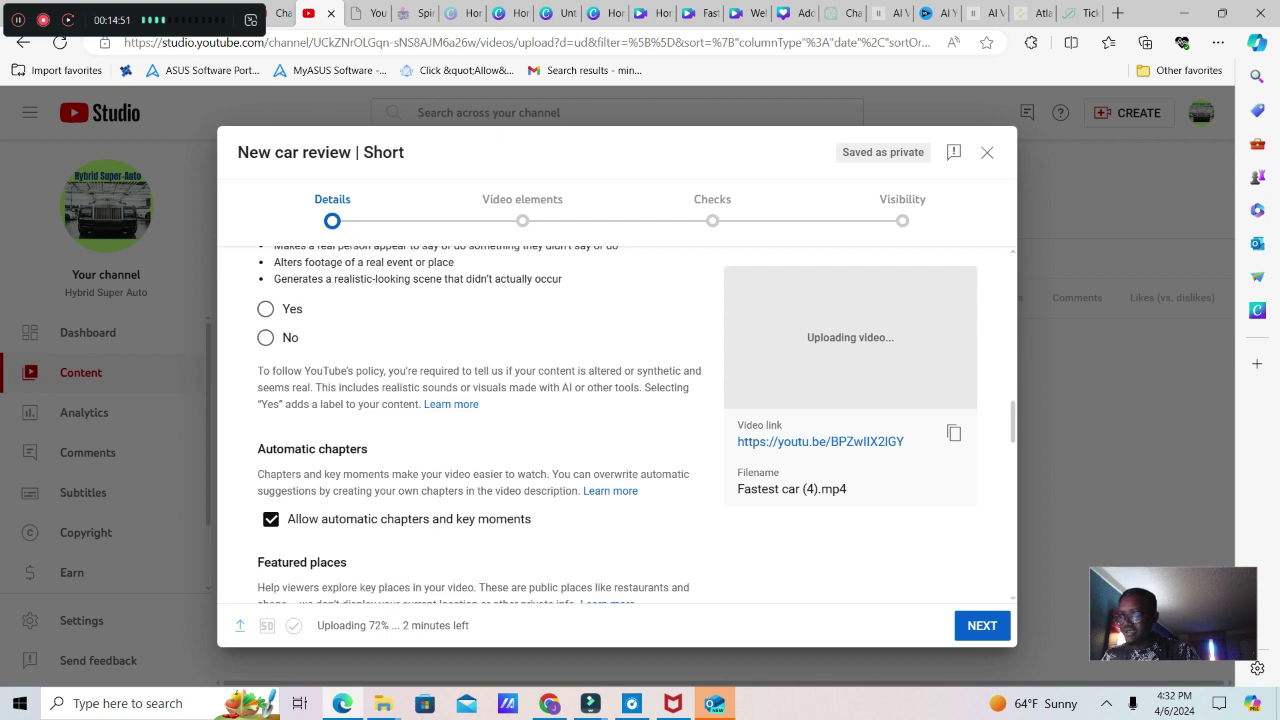
{"action": "left_click", "coordinate": [265, 309]}
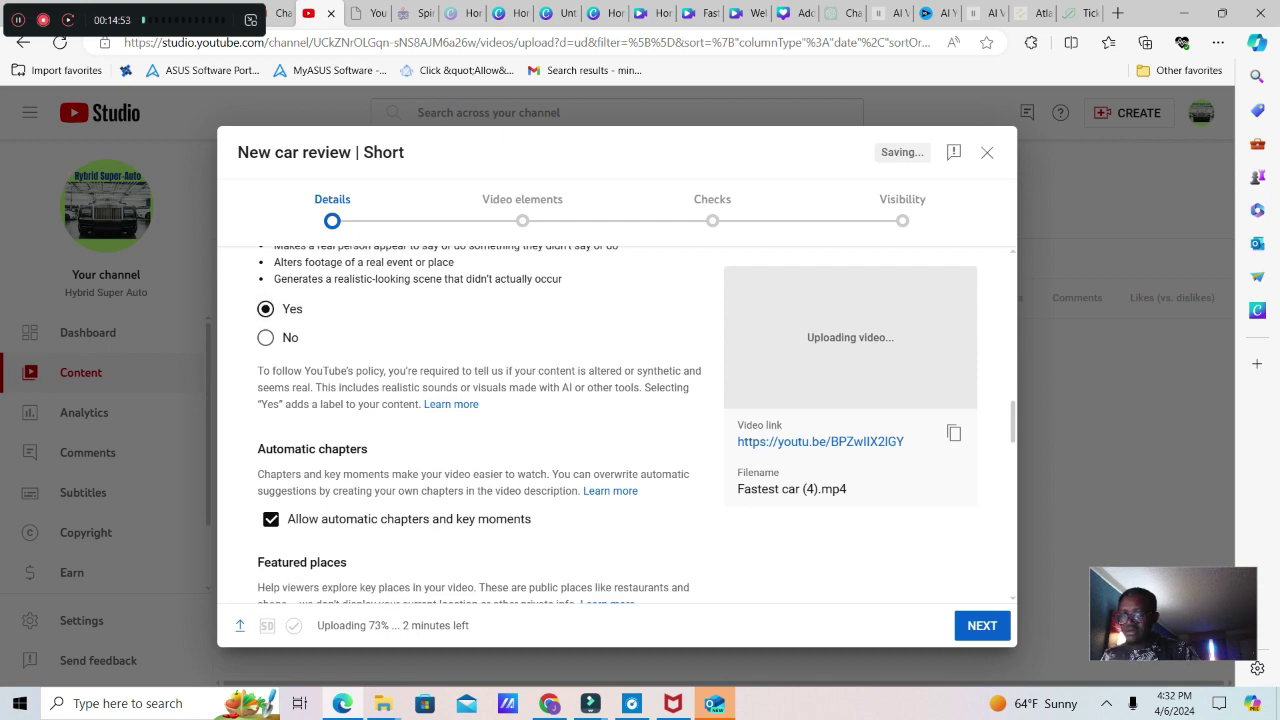
{"action": "scroll", "coordinate": [470, 425], "scroll_direction": "up", "scroll_amount": 2}
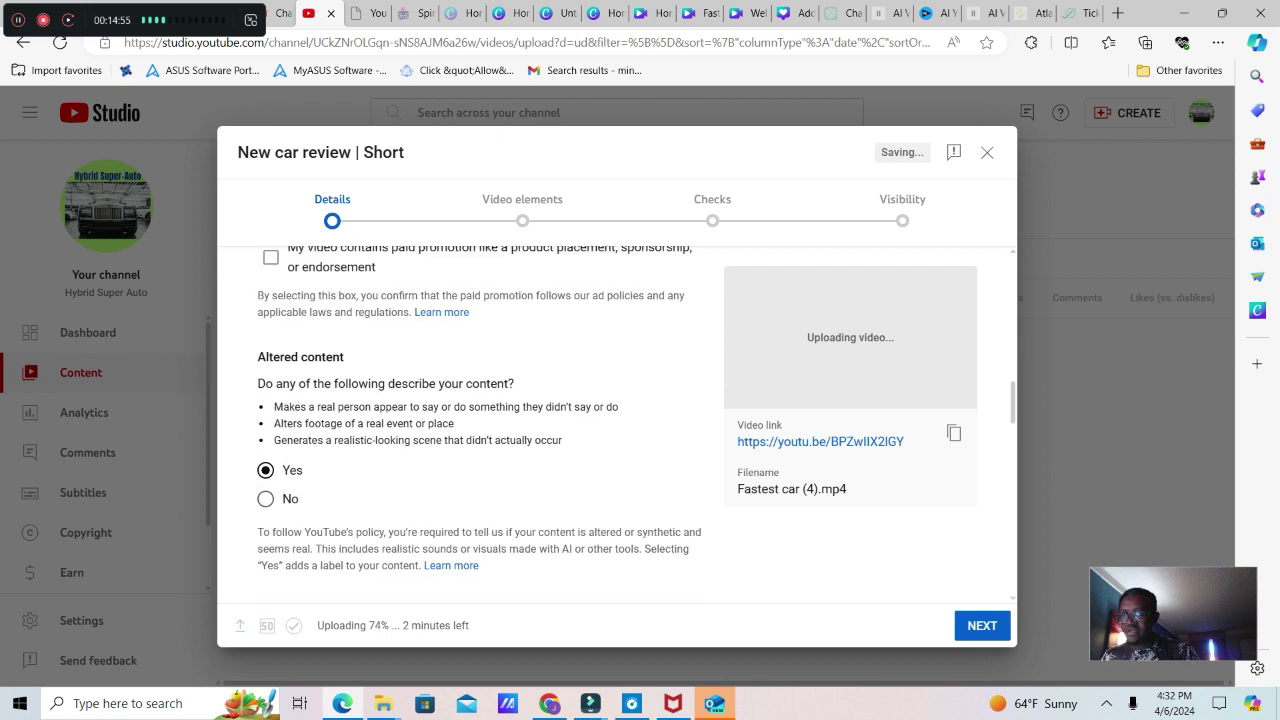
{"action": "scroll", "coordinate": [470, 425], "scroll_direction": "up", "scroll_amount": 3}
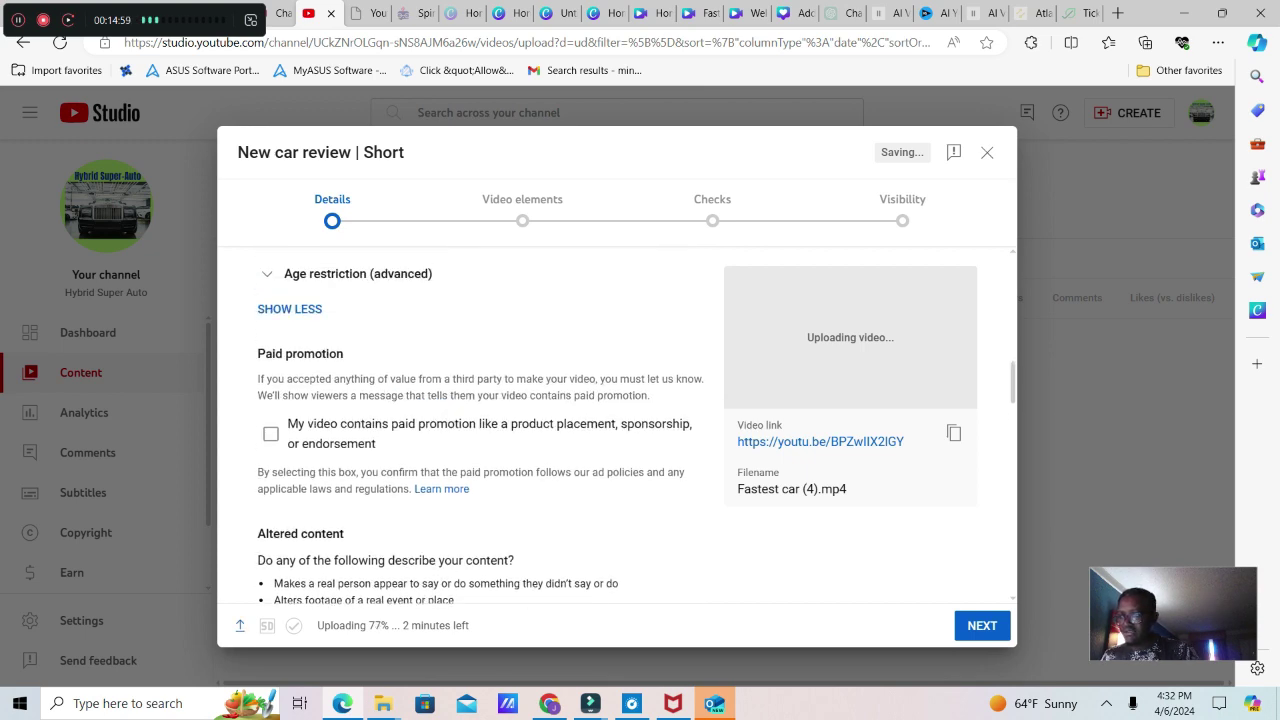
{"action": "scroll", "coordinate": [470, 425], "scroll_direction": "down", "scroll_amount": 2}
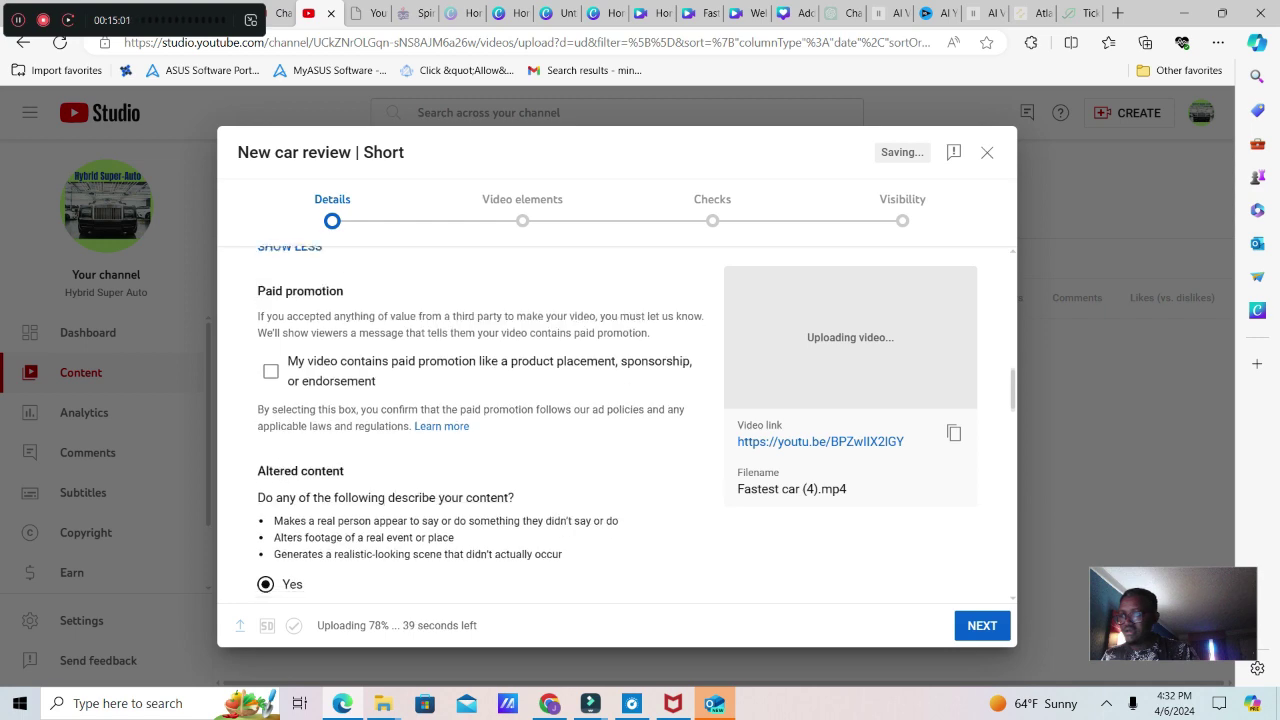
{"action": "scroll", "coordinate": [470, 425], "scroll_direction": "down", "scroll_amount": 2}
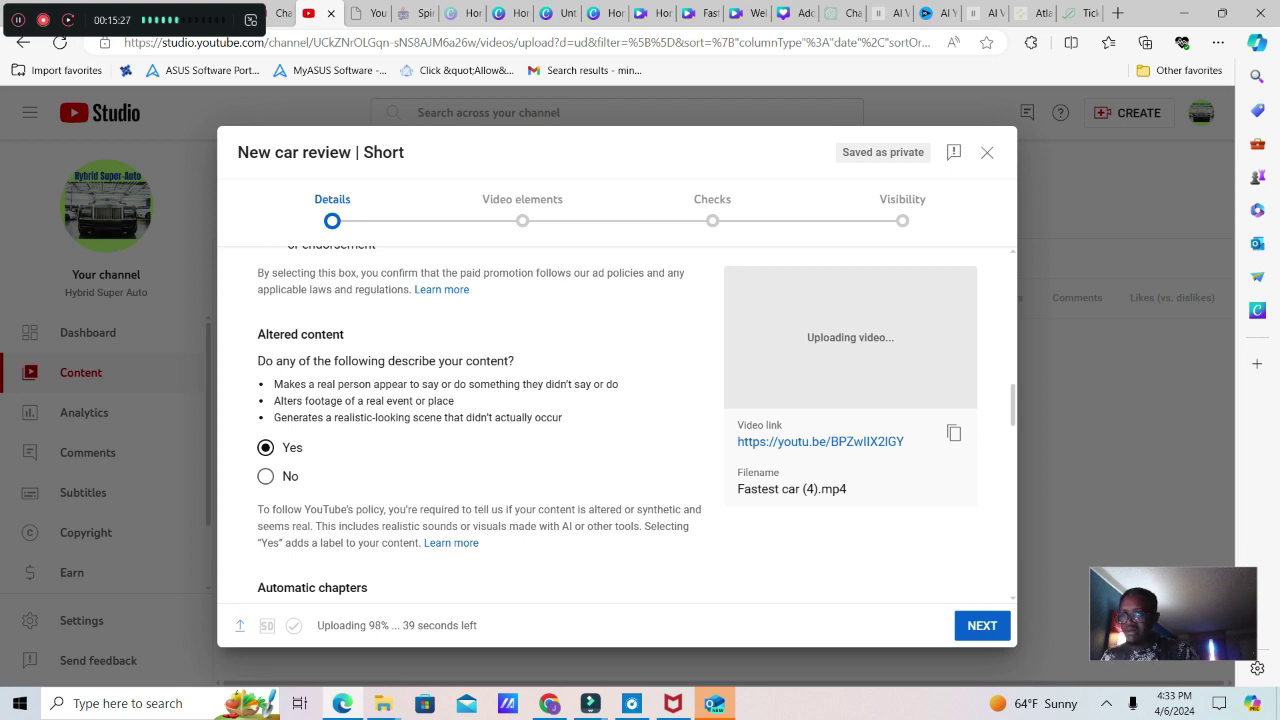
Copy the video title "New car review | Short" and add it as a tag after "Hybrid Super Auto".
{"action": "scroll", "coordinate": [479, 421], "scroll_direction": "down", "scroll_amount": 2}
{"action": "scroll", "coordinate": [479, 421], "scroll_direction": "down", "scroll_amount": 3}
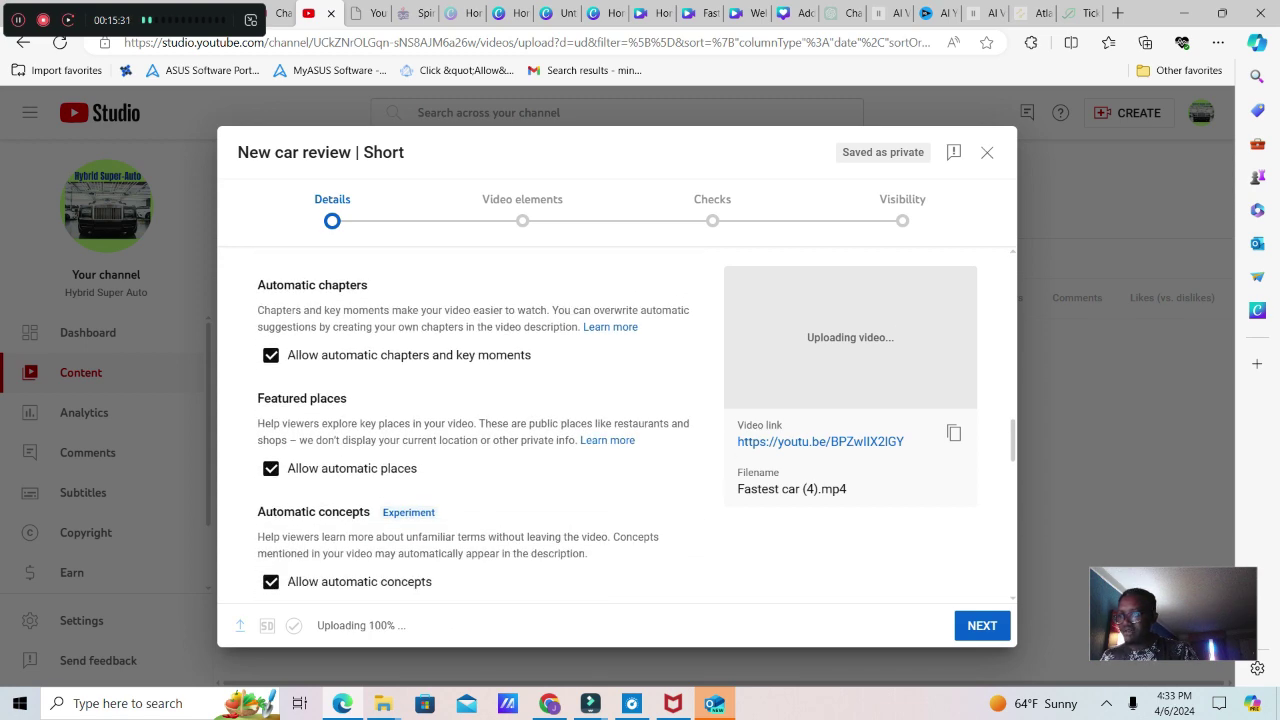
{"action": "scroll", "coordinate": [479, 421], "scroll_direction": "down", "scroll_amount": 3}
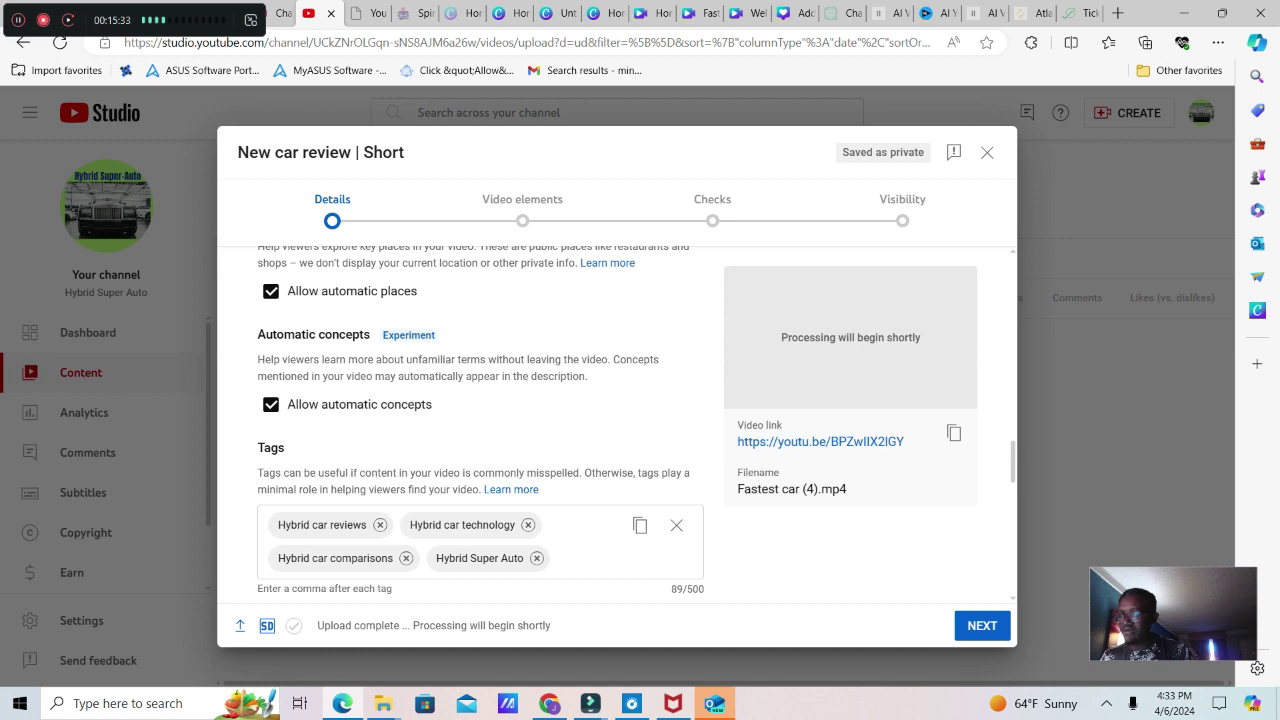
{"action": "scroll", "coordinate": [479, 421], "scroll_direction": "down", "scroll_amount": 4}
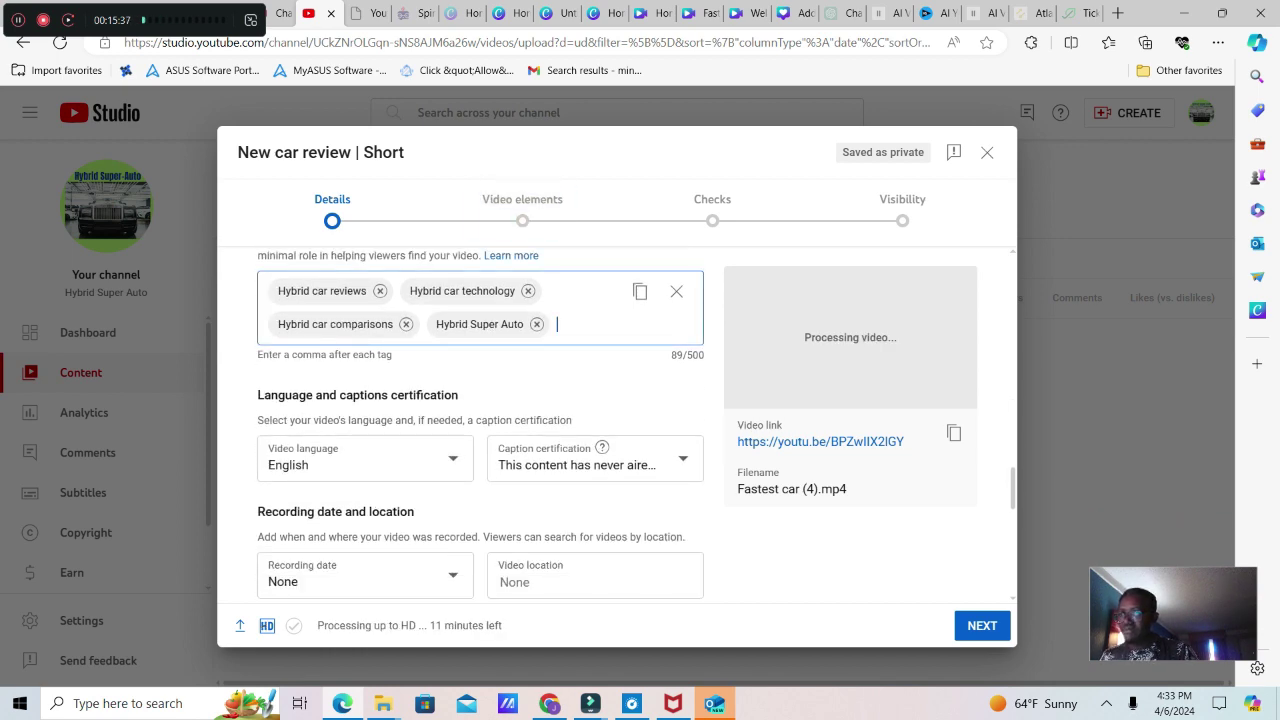
{"action": "scroll", "coordinate": [480, 420], "scroll_direction": "up", "scroll_amount": 10}
{"action": "scroll", "coordinate": [480, 420], "scroll_direction": "up", "scroll_amount": 5}
{"action": "left_click", "coordinate": [330, 326]}
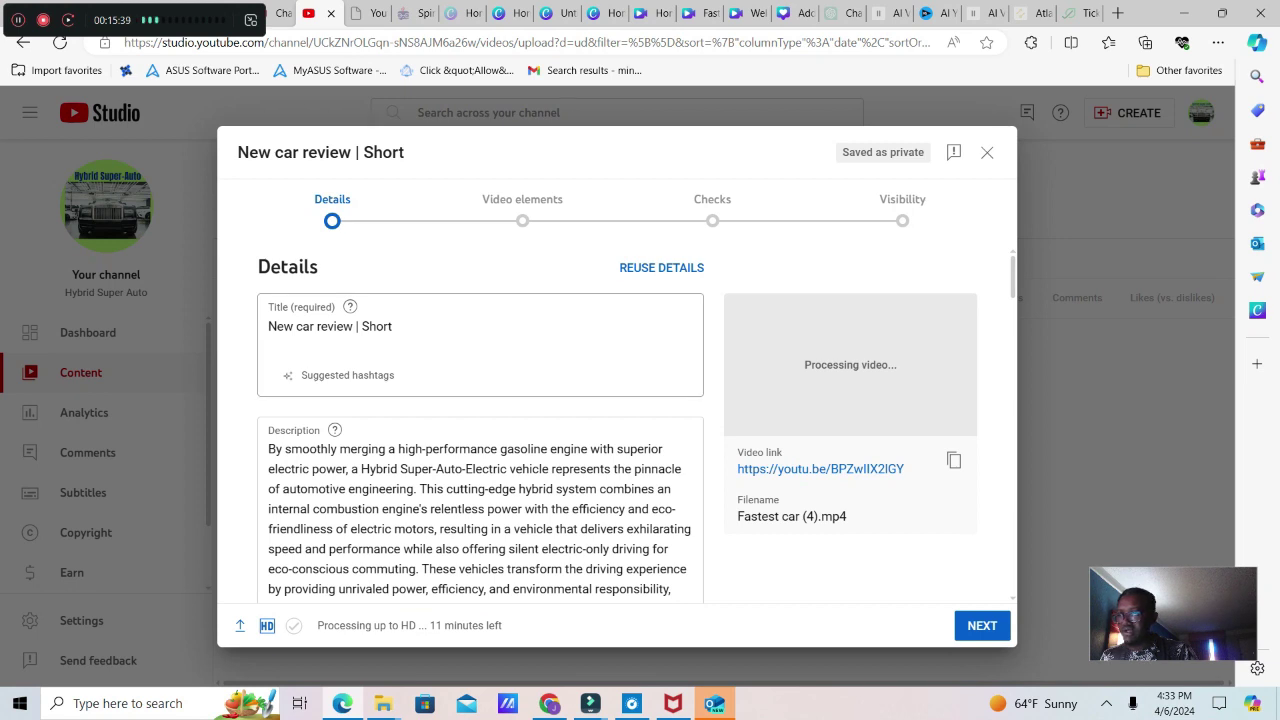
{"action": "key", "text": "ctrl+a"}
{"action": "key", "text": "ctrl+c"}
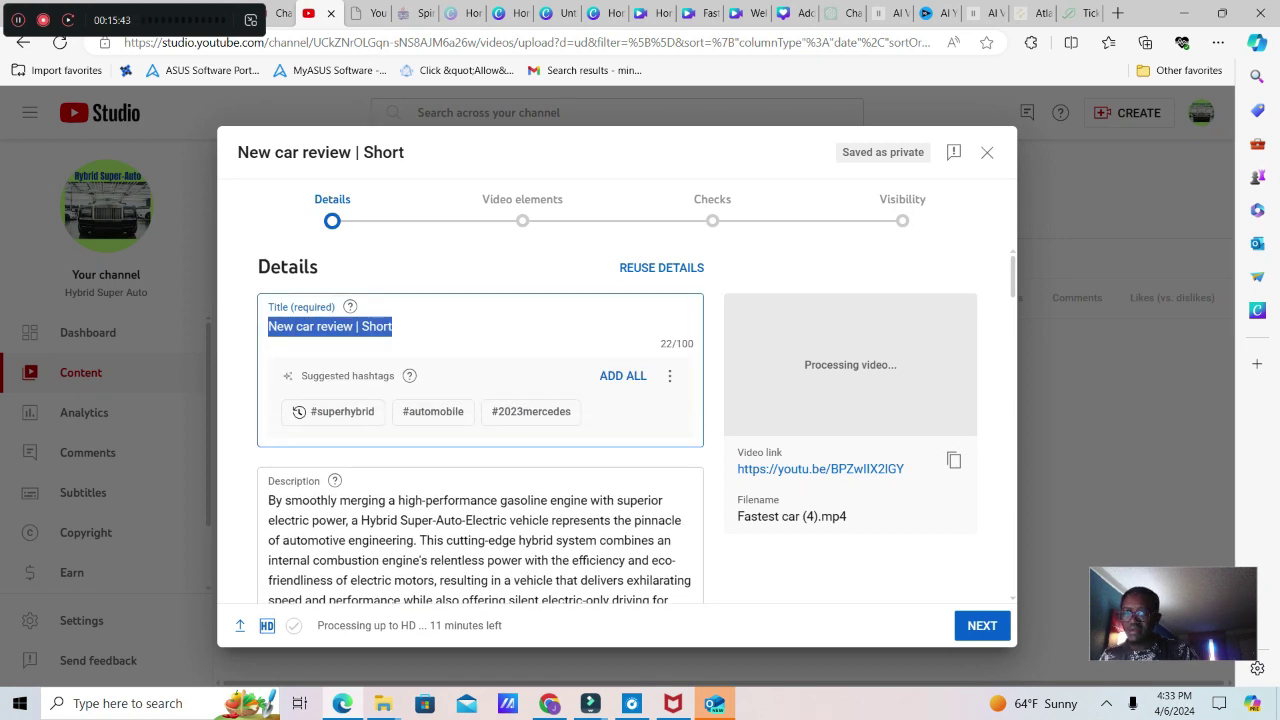
{"action": "scroll", "coordinate": [480, 420], "scroll_direction": "down", "scroll_amount": 3}
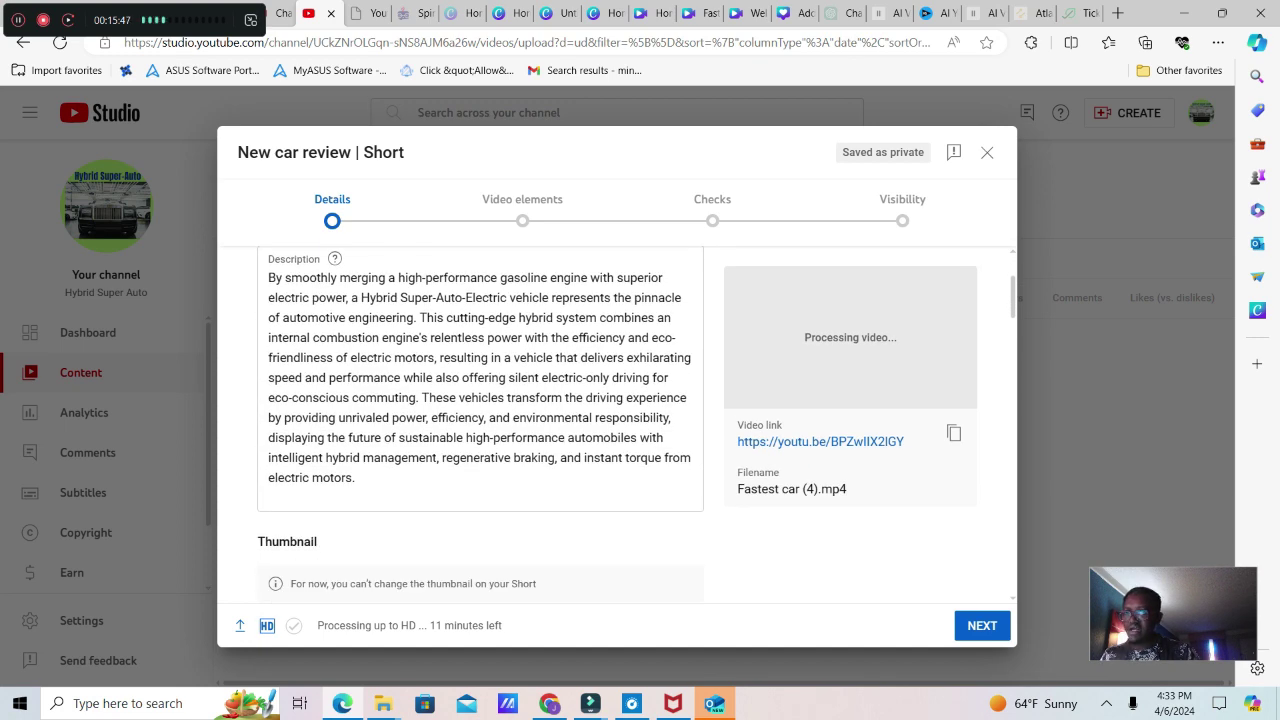
{"action": "scroll", "coordinate": [480, 420], "scroll_direction": "down", "scroll_amount": 5}
{"action": "scroll", "coordinate": [480, 420], "scroll_direction": "down", "scroll_amount": 12}
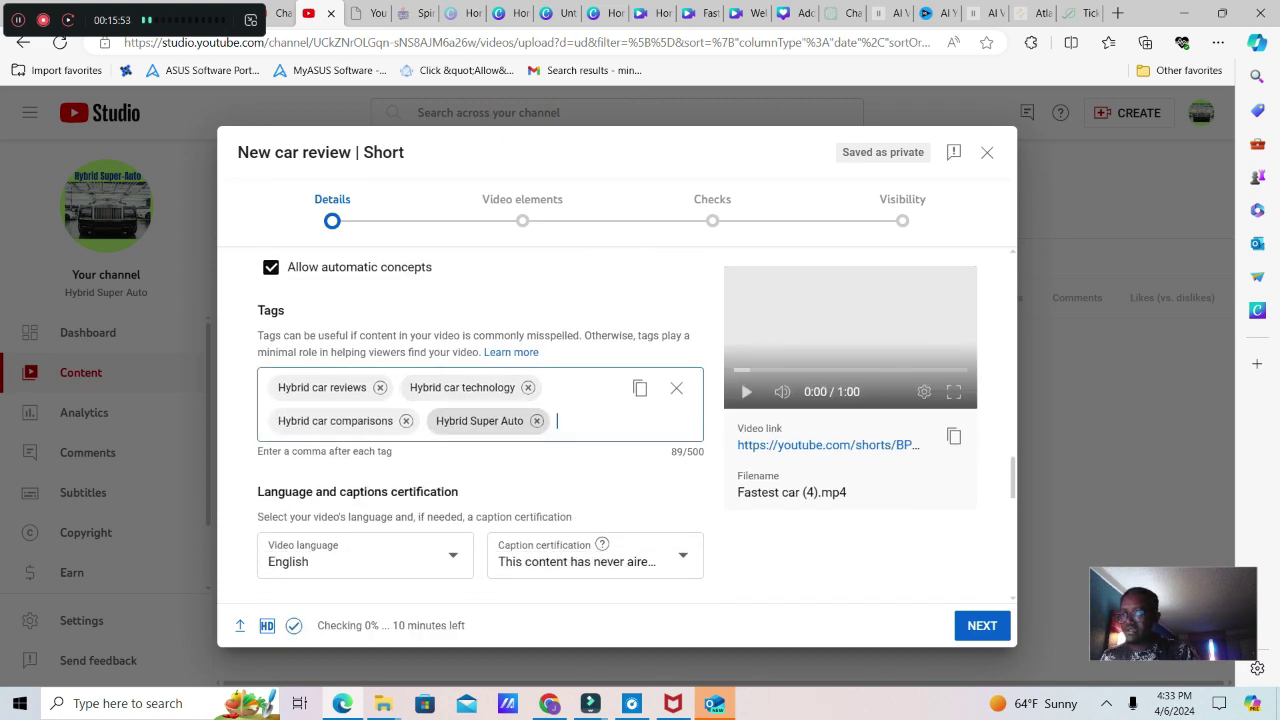
{"action": "key", "text": "ctrl+v"}
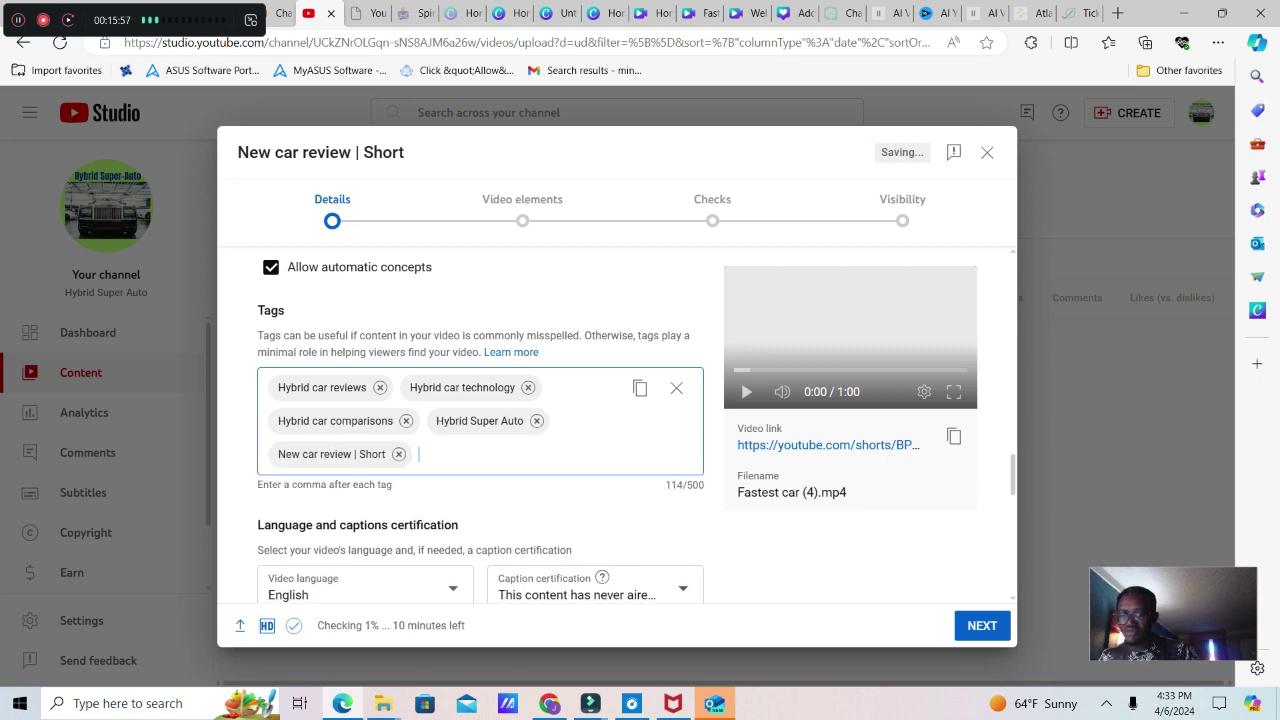
Set the recording date to Apr 6, 2024 and the video location to United States.
{"action": "scroll", "coordinate": [480, 420], "scroll_direction": "down", "scroll_amount": 3}
{"action": "scroll", "coordinate": [380, 400], "scroll_direction": "down", "scroll_amount": 1}
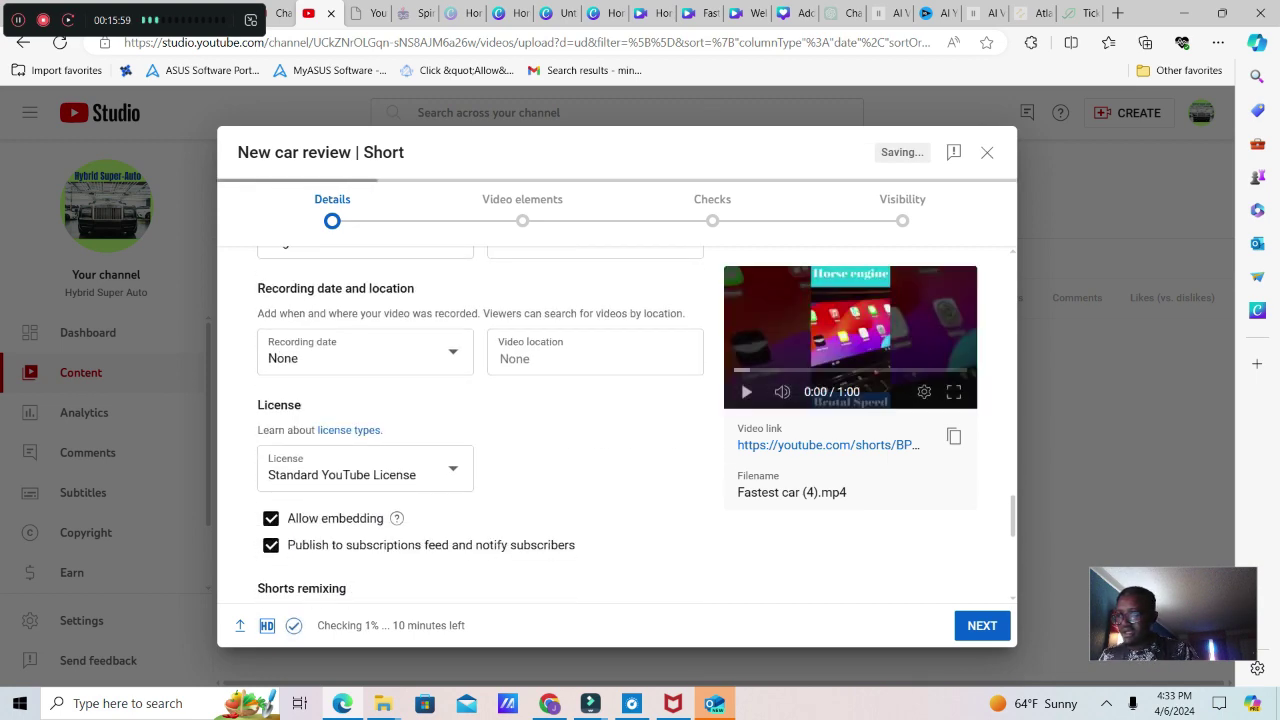
{"action": "left_click", "coordinate": [455, 352]}
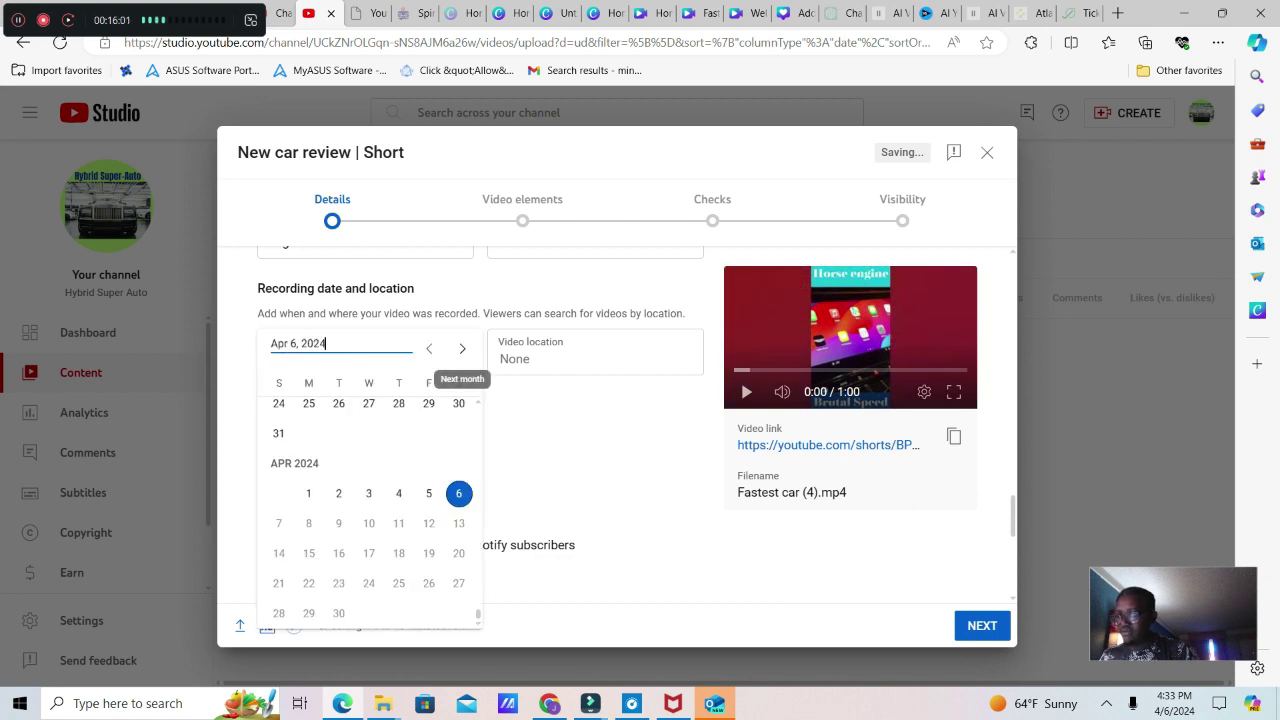
{"action": "left_click", "coordinate": [458, 493]}
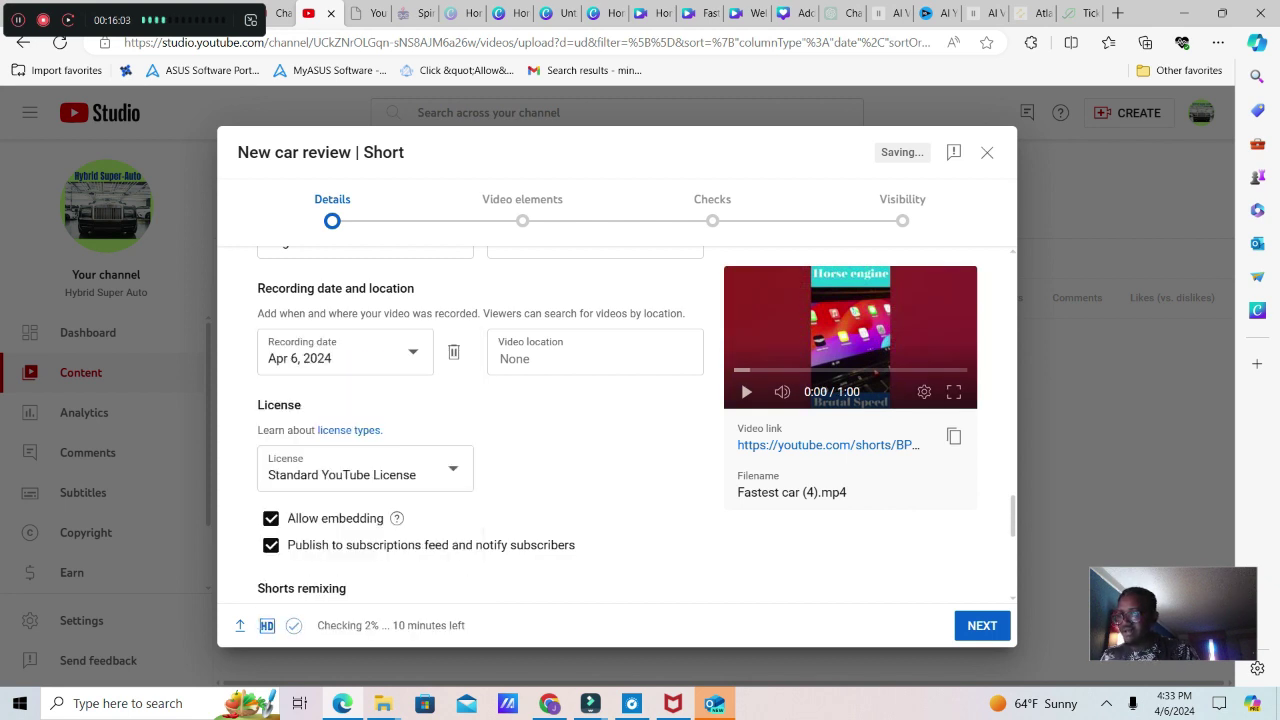
{"action": "left_click", "coordinate": [595, 352]}
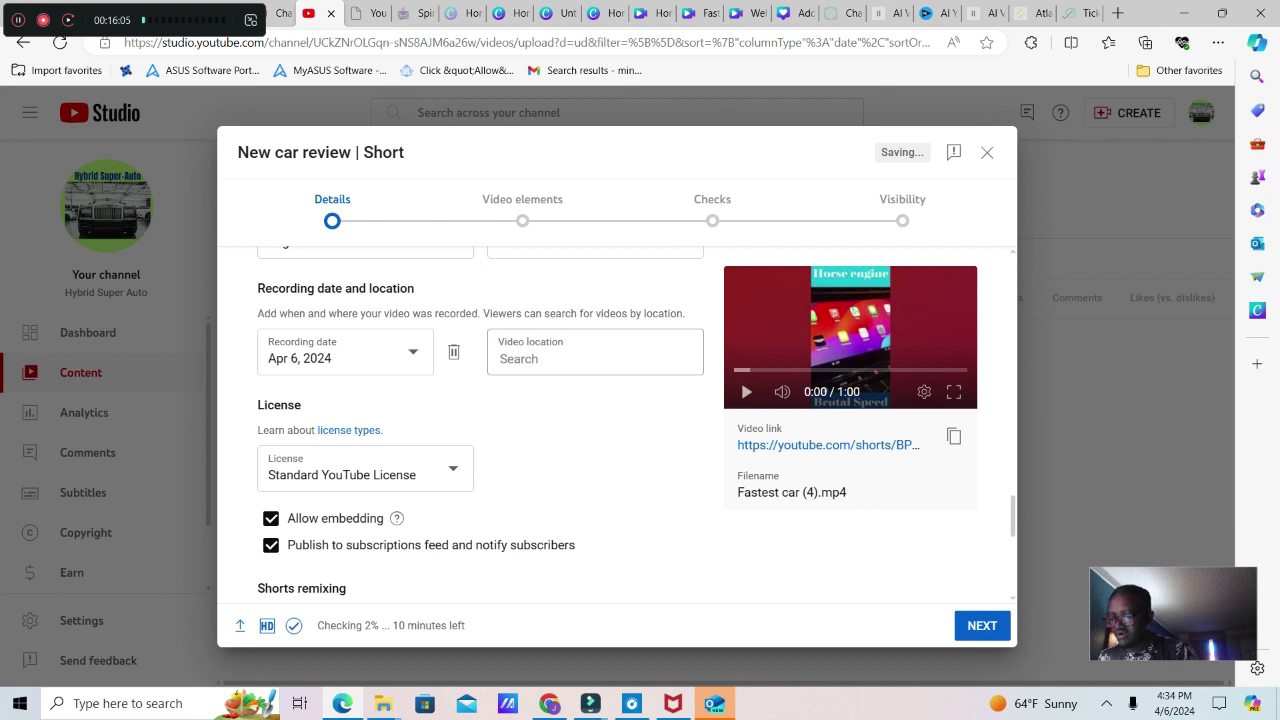
{"action": "type", "text": "UNI"}
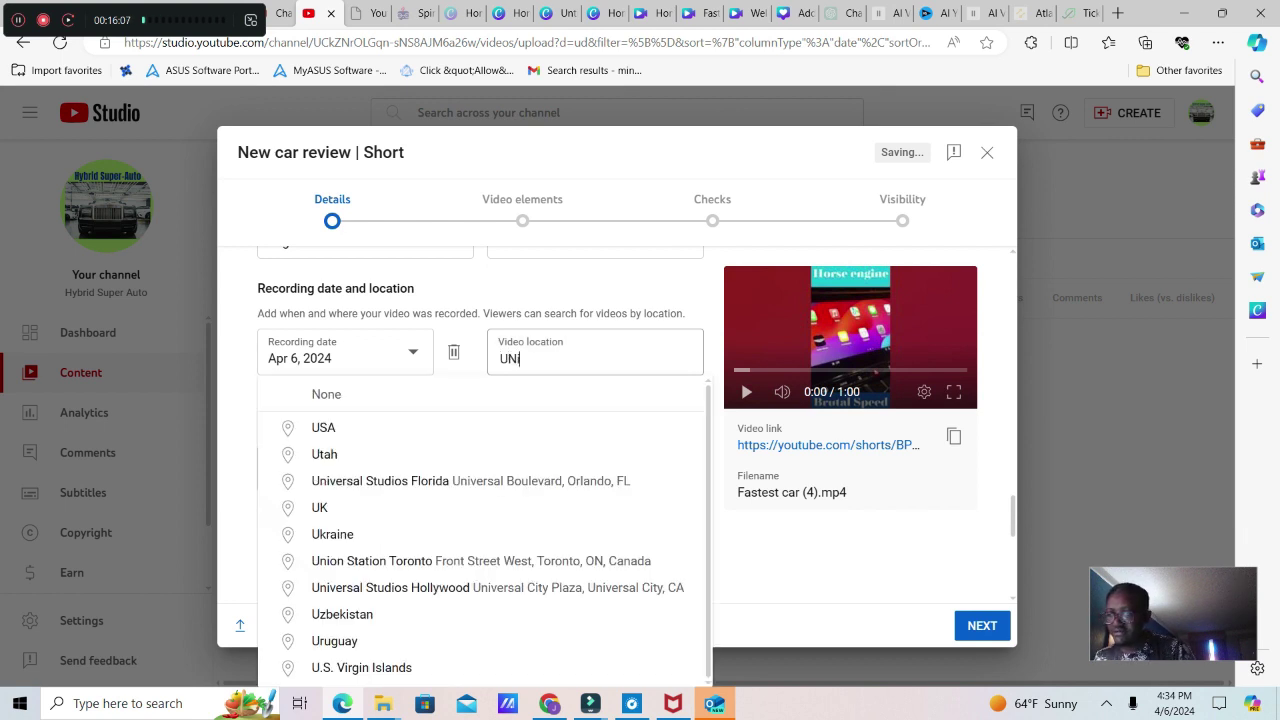
{"action": "key", "text": "Down"}
{"action": "key", "text": "Return"}
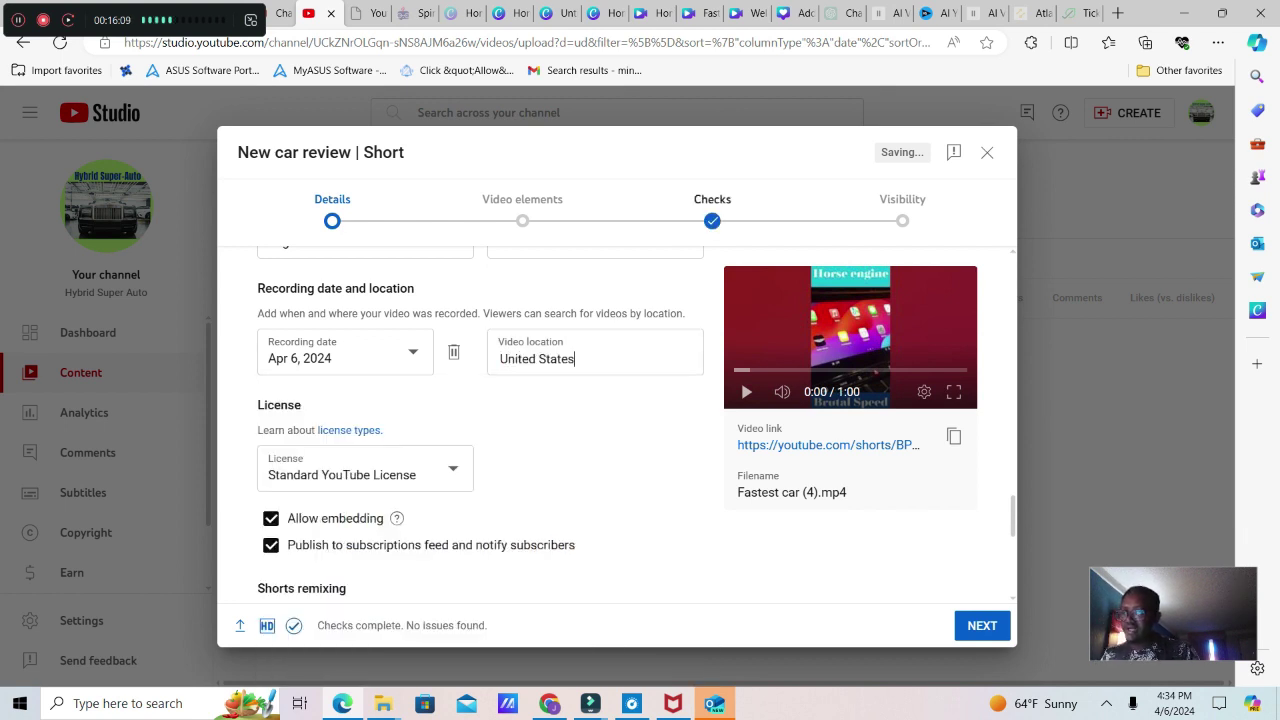
Review the license, Shorts remixing, category and comment settings of the short, and proceed to the video elements.
{"action": "scroll", "coordinate": [480, 420], "scroll_direction": "up", "scroll_amount": 4}
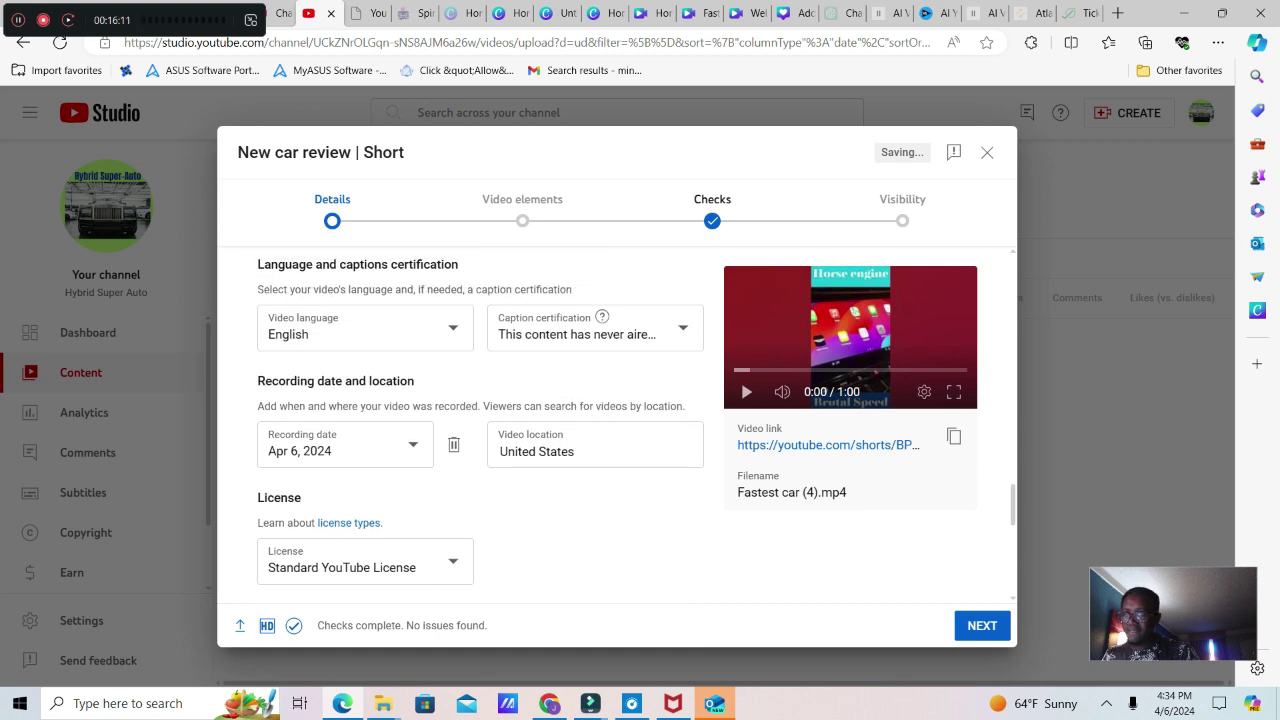
{"action": "scroll", "coordinate": [480, 420], "scroll_direction": "down", "scroll_amount": 2}
{"action": "scroll", "coordinate": [480, 426], "scroll_direction": "down", "scroll_amount": 6}
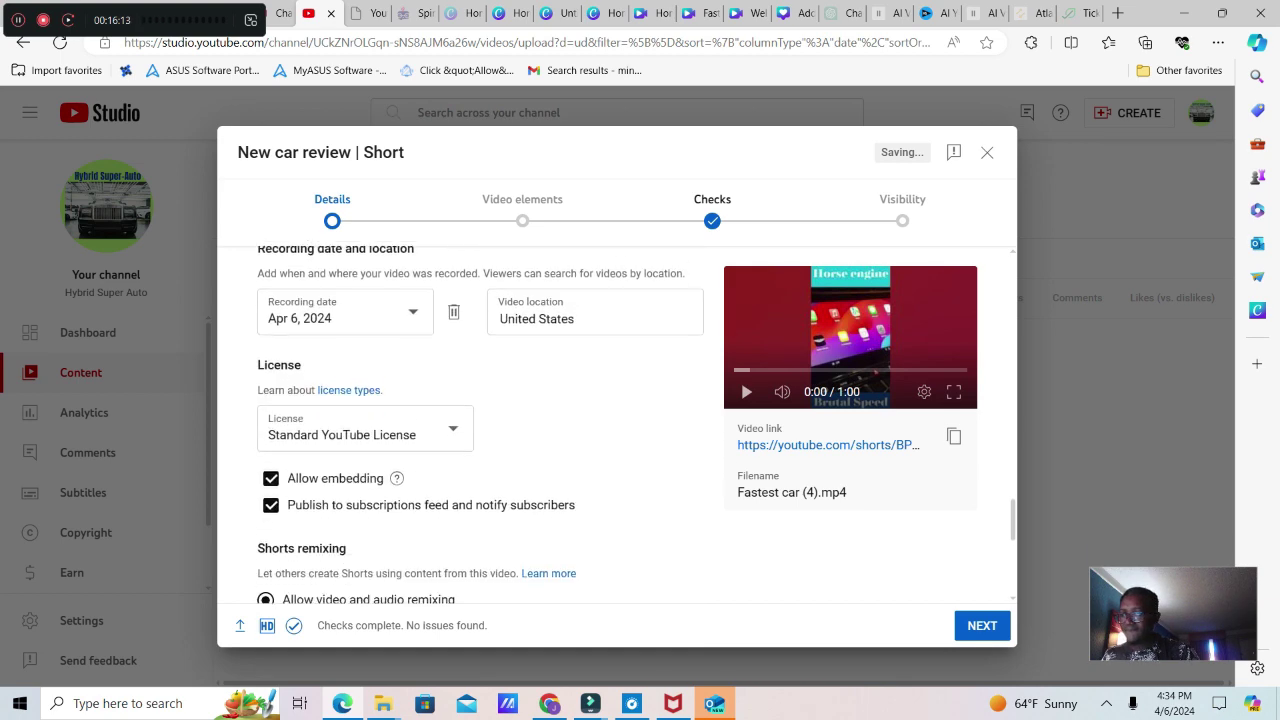
{"action": "scroll", "coordinate": [480, 426], "scroll_direction": "up", "scroll_amount": 2}
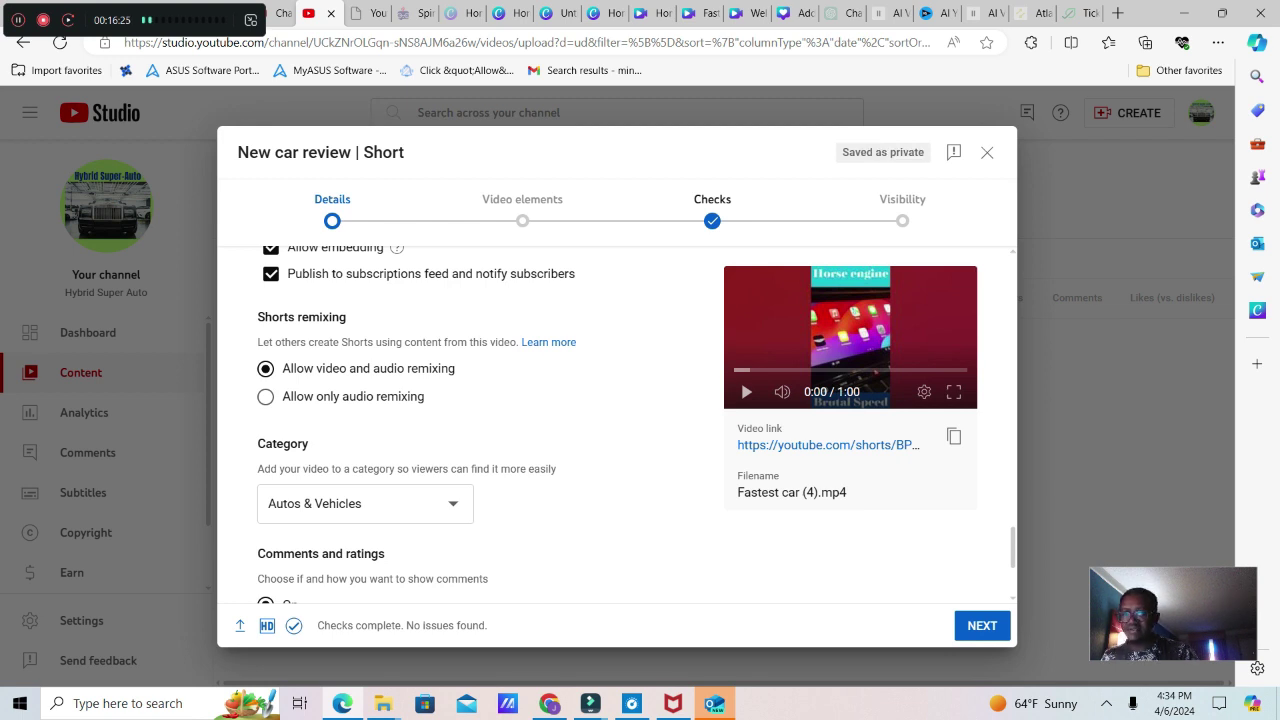
{"action": "scroll", "coordinate": [416, 425], "scroll_direction": "down", "scroll_amount": 2}
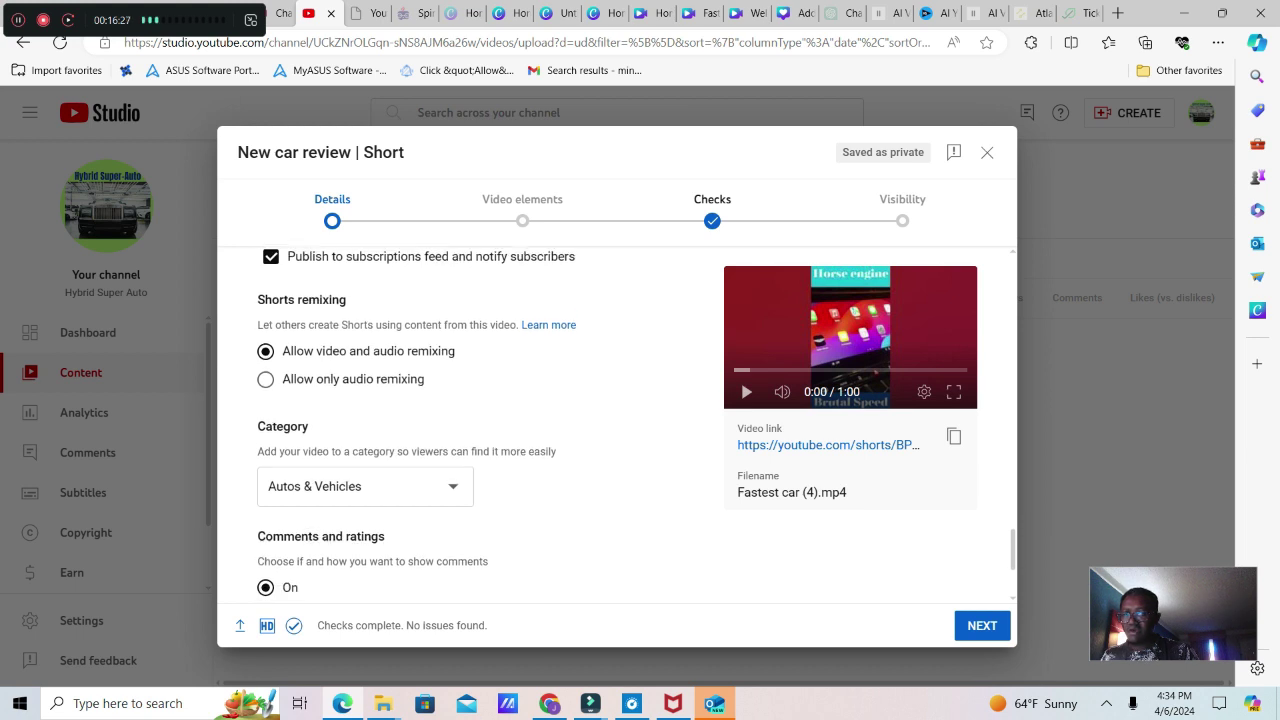
{"action": "scroll", "coordinate": [416, 425], "scroll_direction": "down", "scroll_amount": 2}
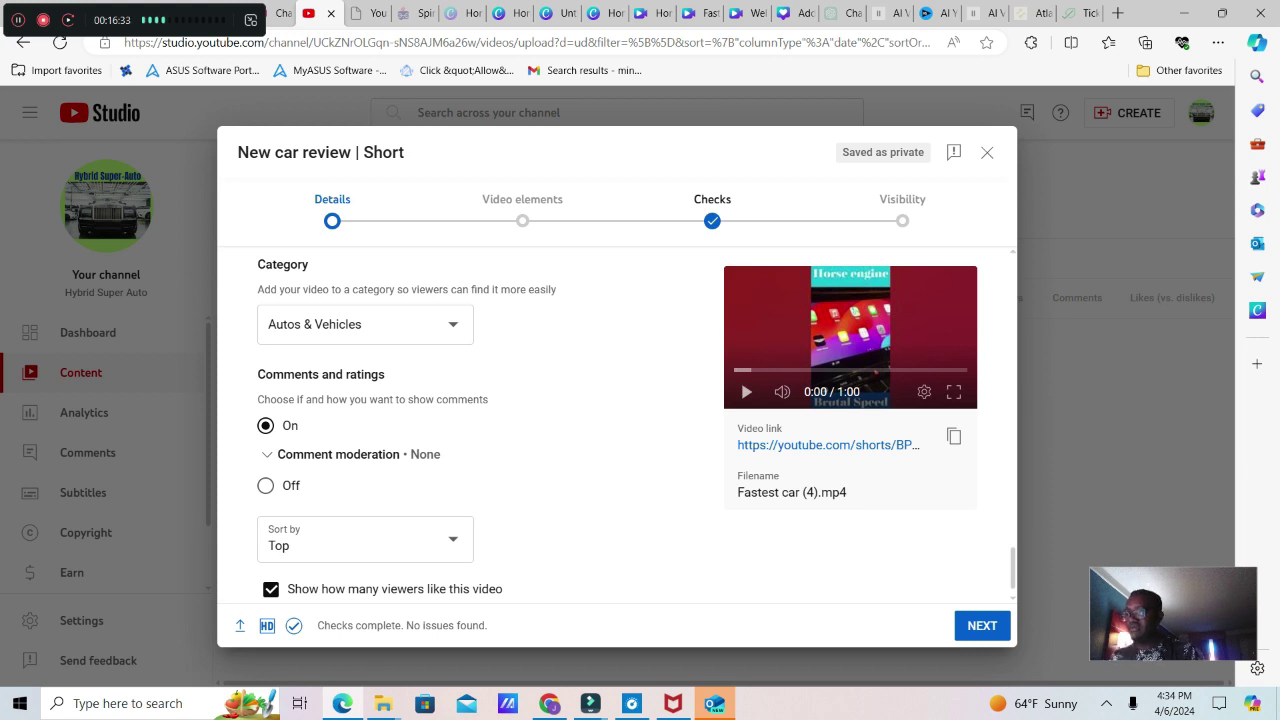
{"action": "scroll", "coordinate": [416, 425], "scroll_direction": "down", "scroll_amount": 1}
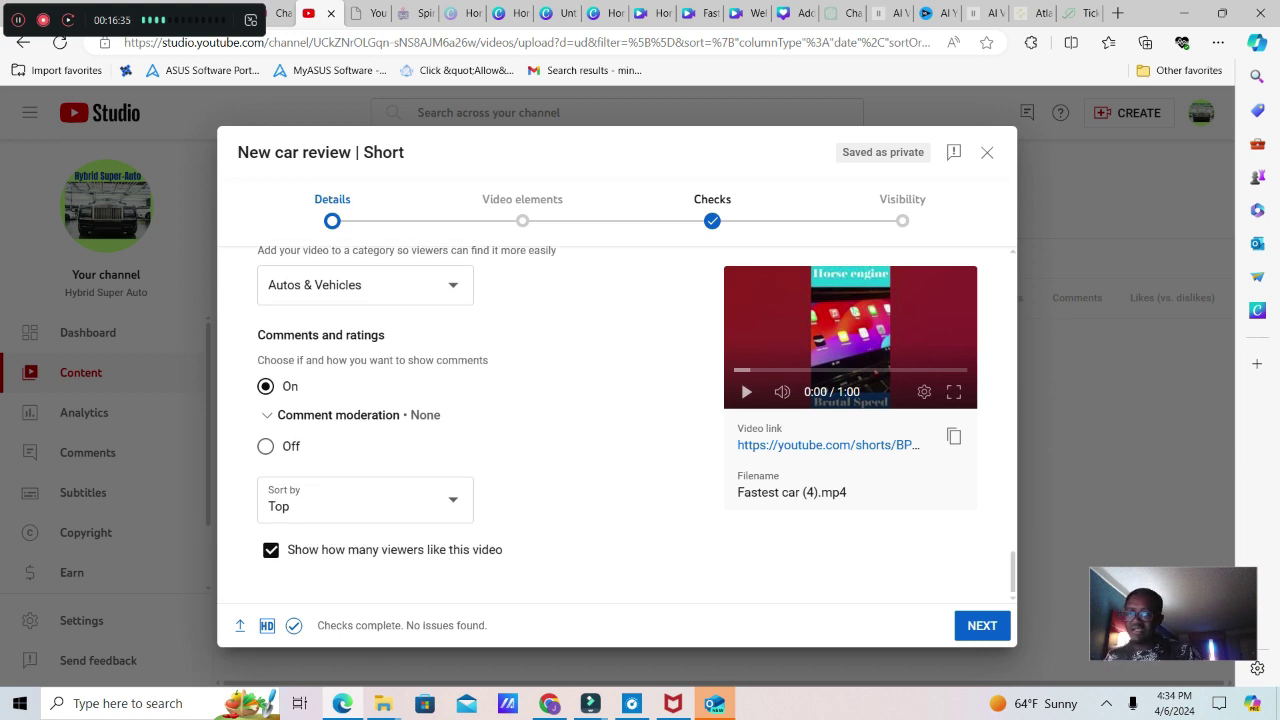
{"action": "left_click", "coordinate": [982, 625]}
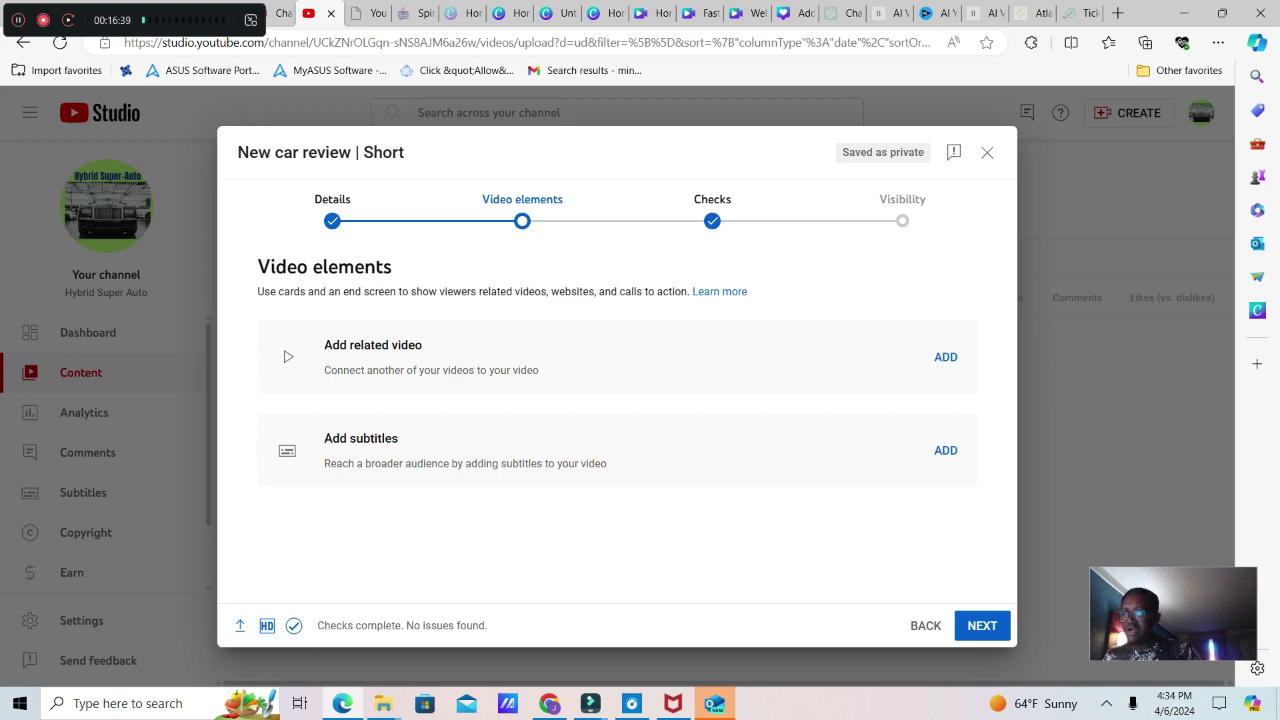
Link the "Unleashing the Beast: Lamborghini" video as the related video, and check the subtitle options without adding captions manually.
{"action": "left_click", "coordinate": [945, 357]}
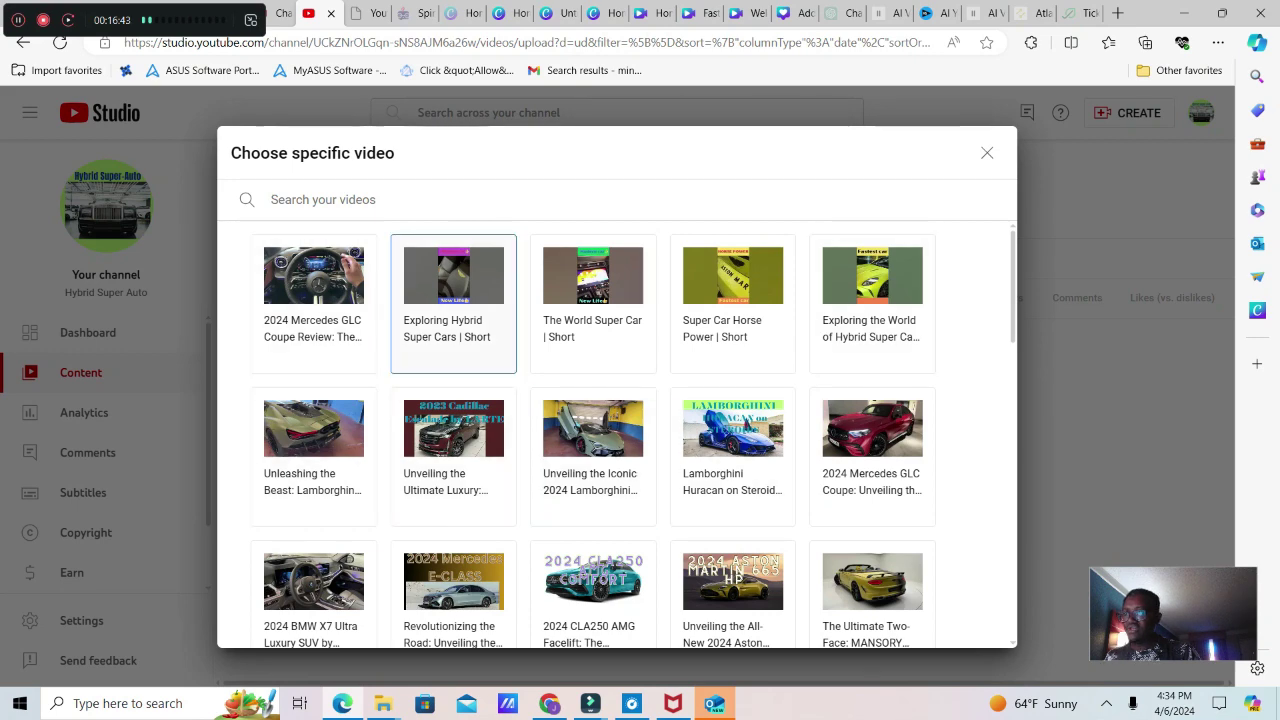
{"action": "left_click", "coordinate": [313, 445]}
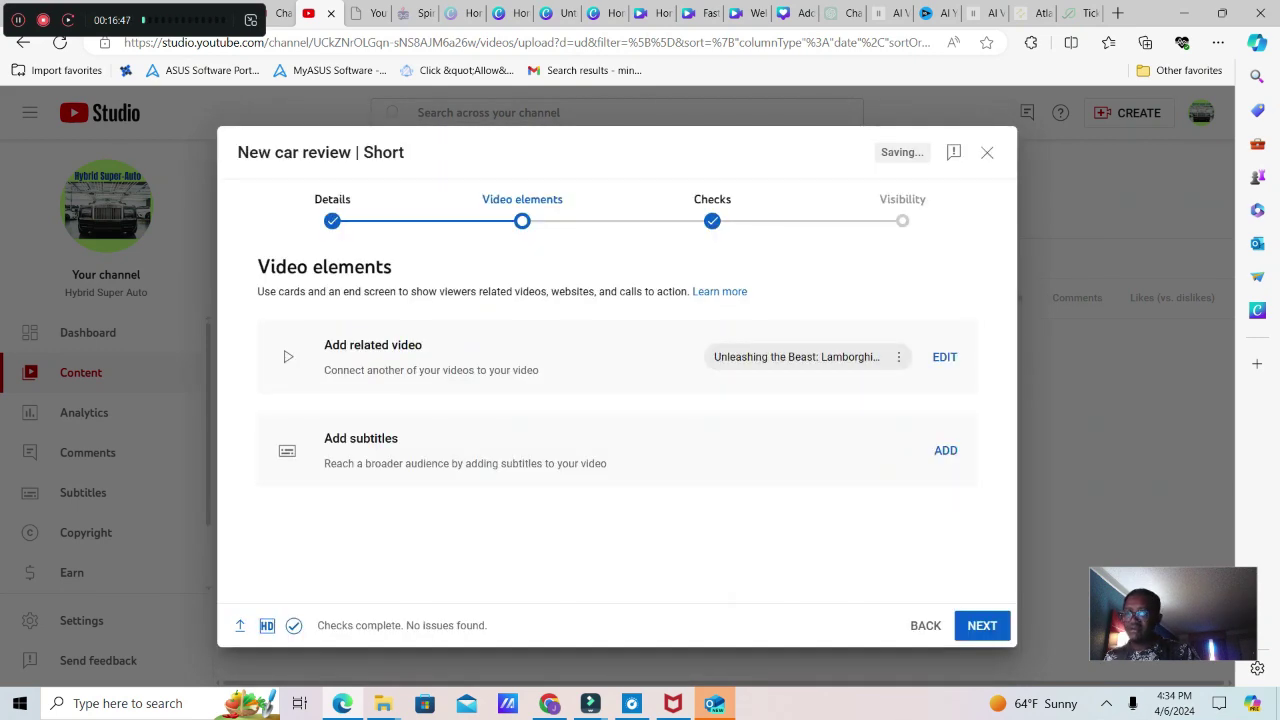
{"action": "left_click", "coordinate": [945, 450]}
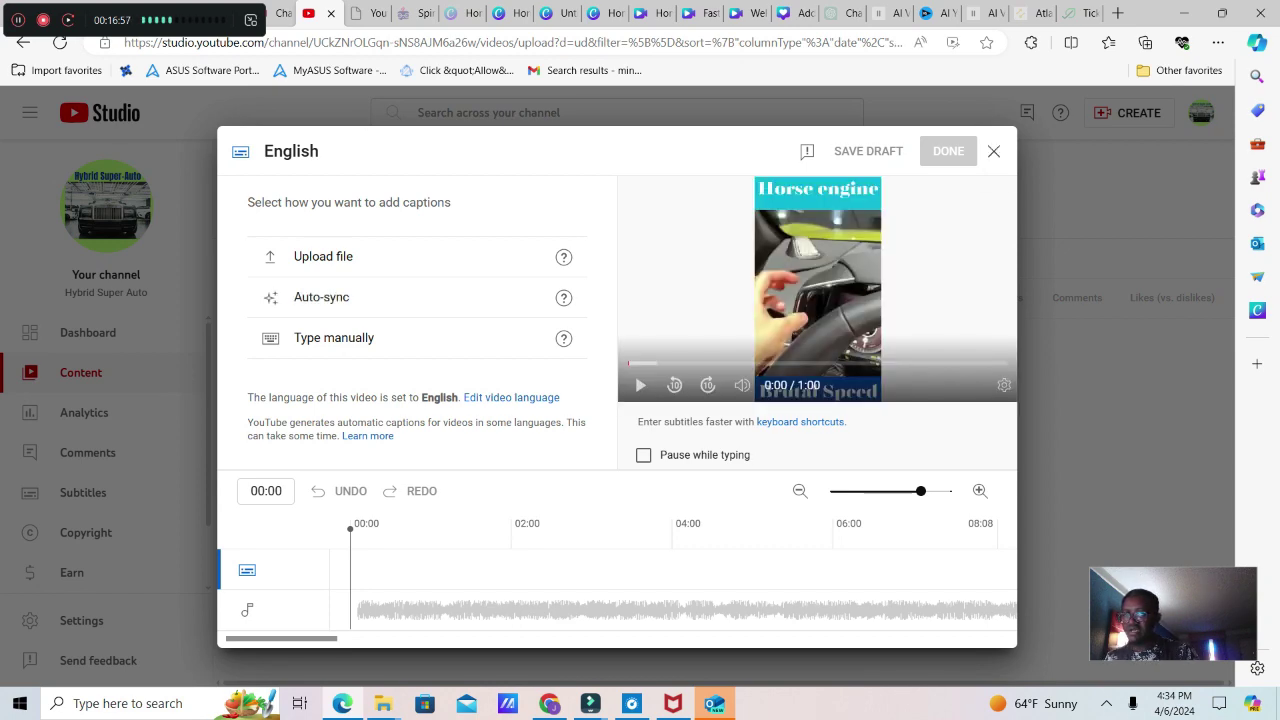
{"action": "left_click", "coordinate": [993, 151]}
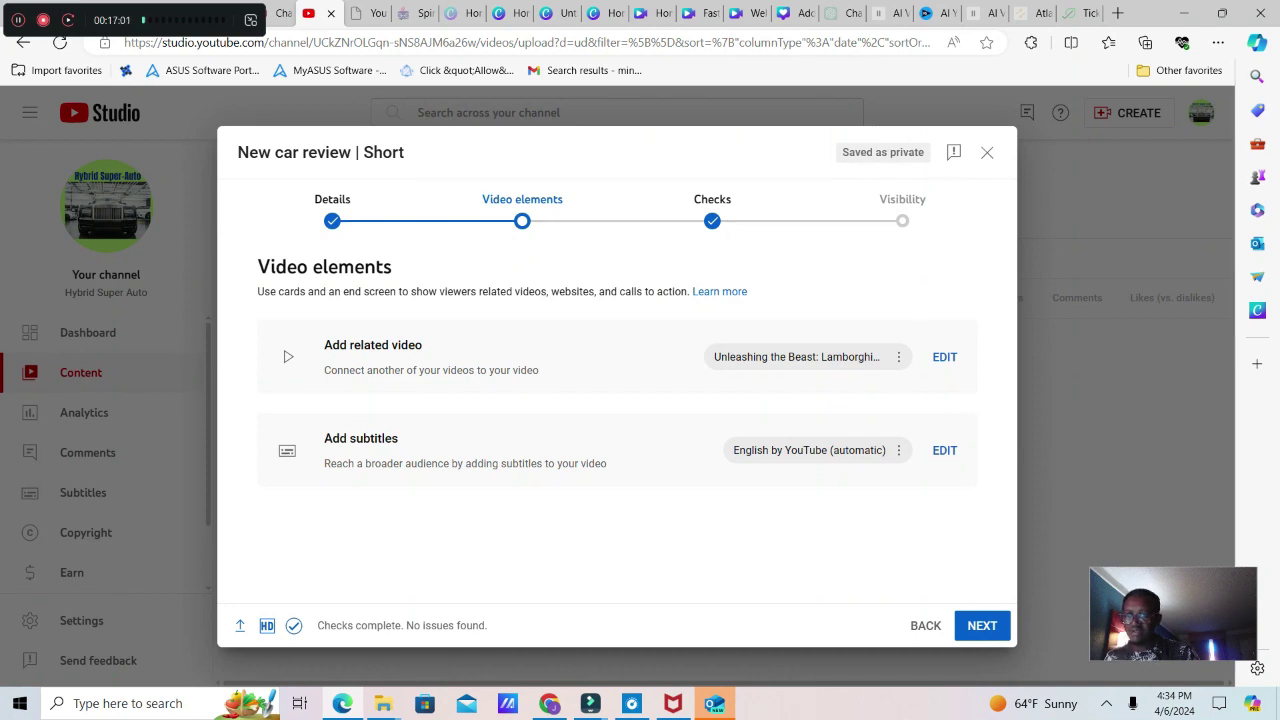
Continue past the checks and schedule the short as public for Apr 7, 2024 at 12:00 AM.
{"action": "left_click", "coordinate": [982, 625]}
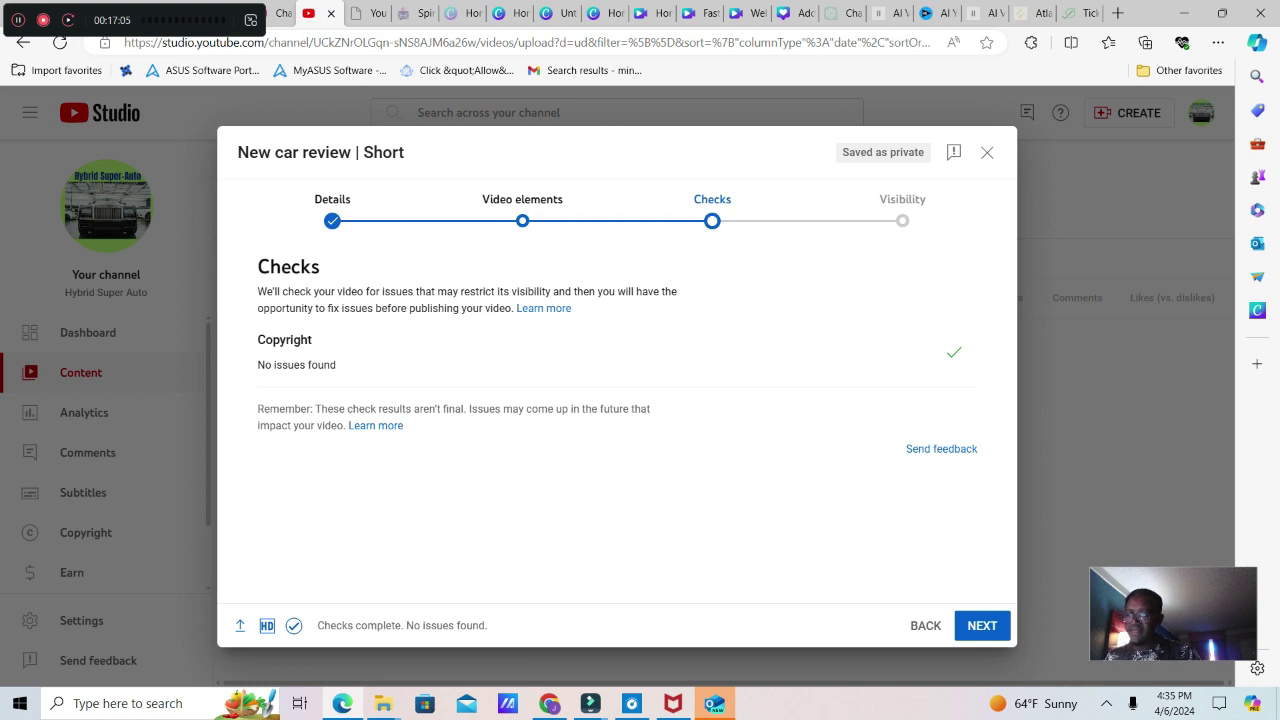
{"action": "left_click", "coordinate": [982, 625]}
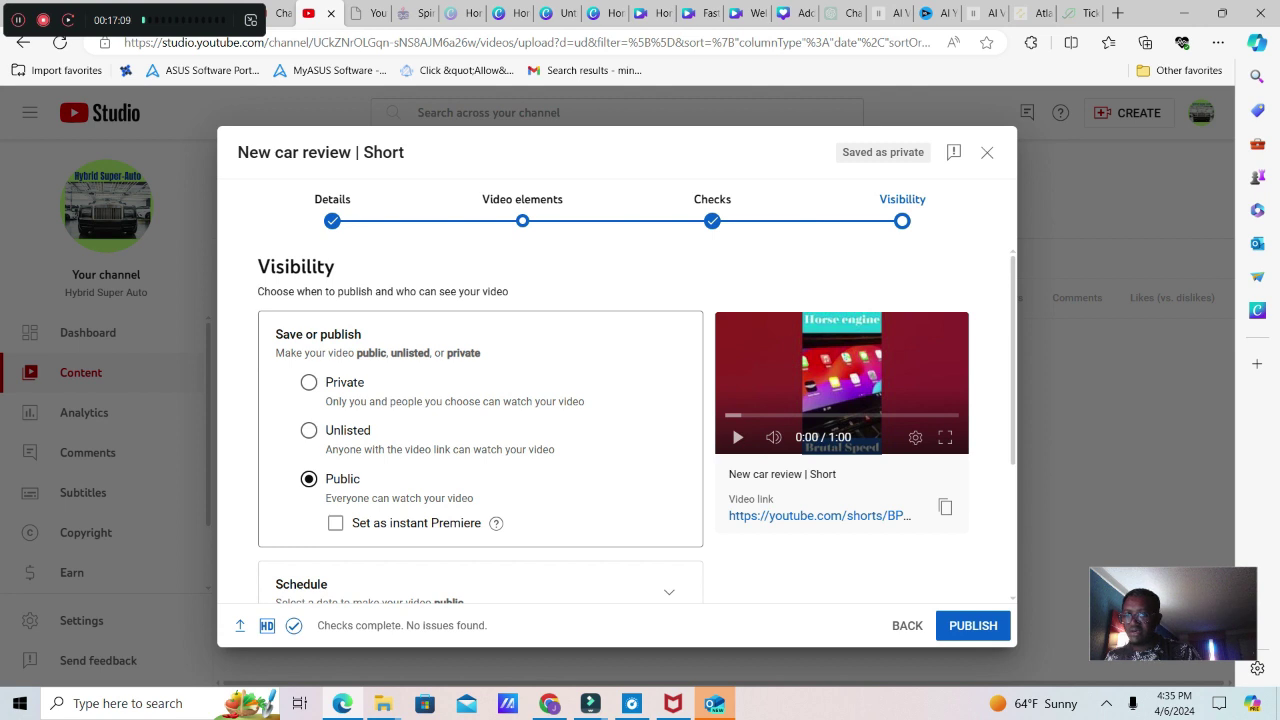
{"action": "scroll", "coordinate": [637, 425], "scroll_direction": "down", "scroll_amount": 1}
{"action": "scroll", "coordinate": [637, 425], "scroll_direction": "down", "scroll_amount": 1}
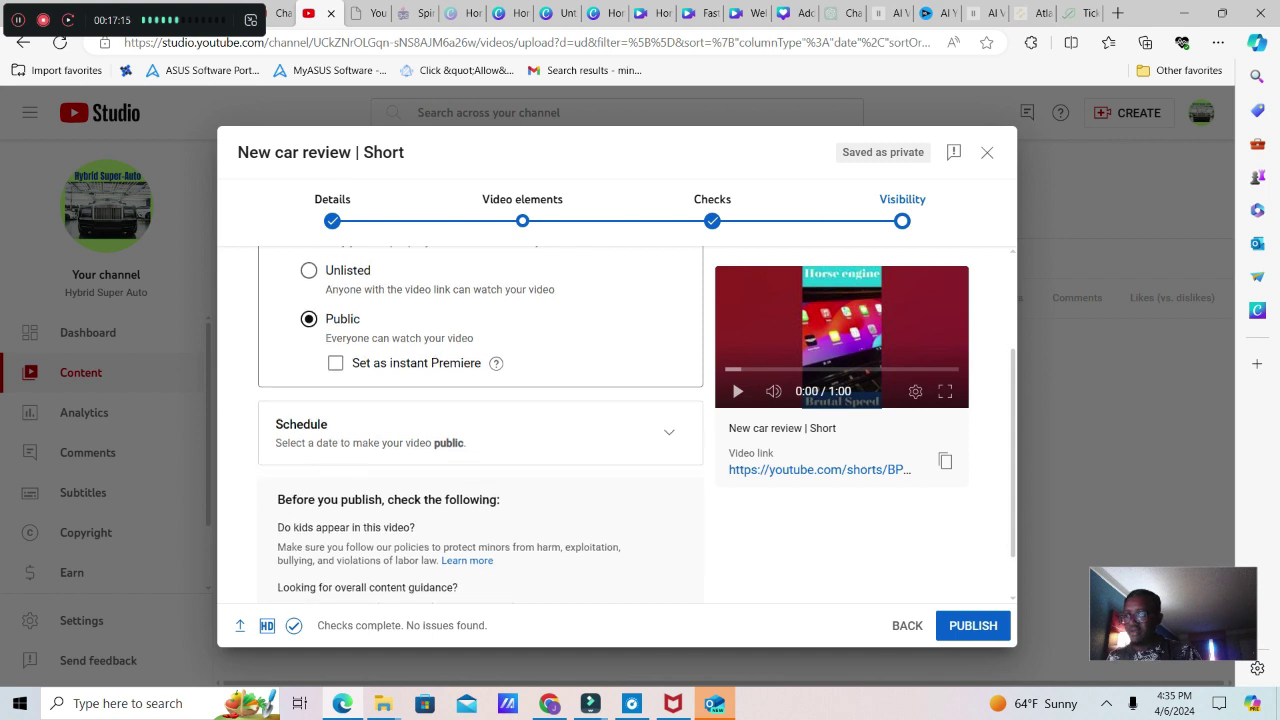
{"action": "left_click", "coordinate": [669, 431]}
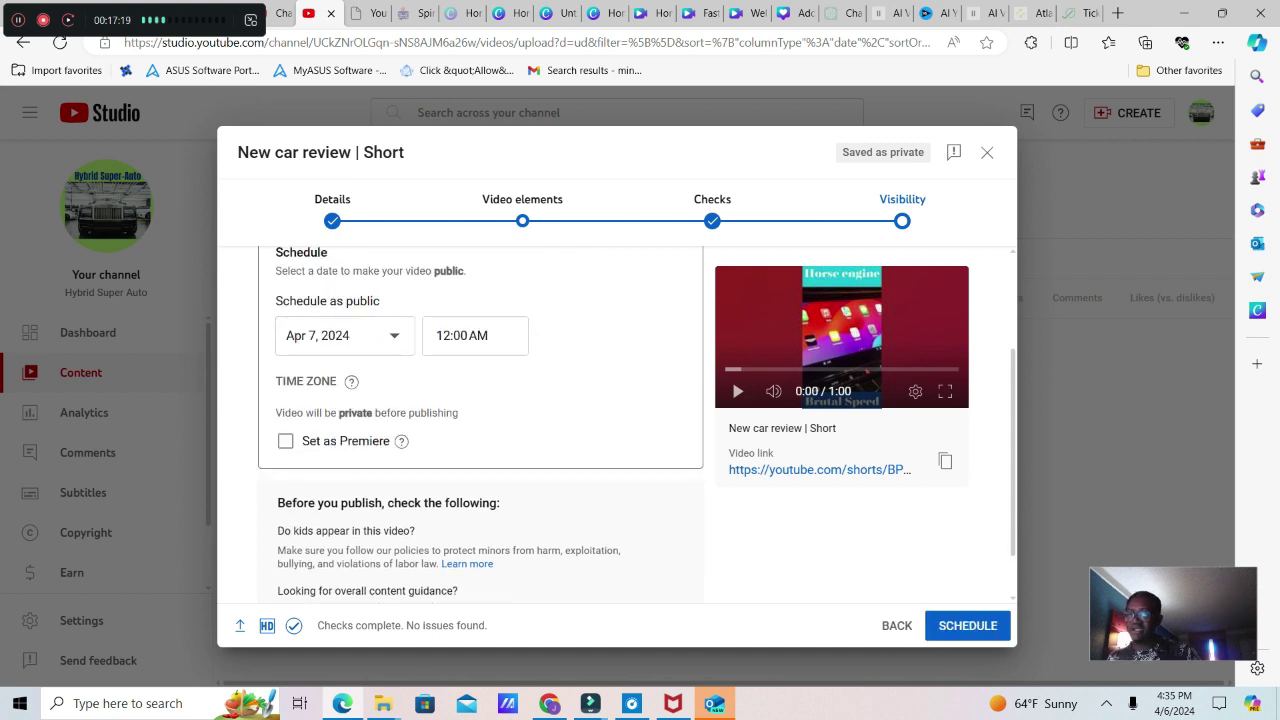
{"action": "left_click", "coordinate": [967, 625]}
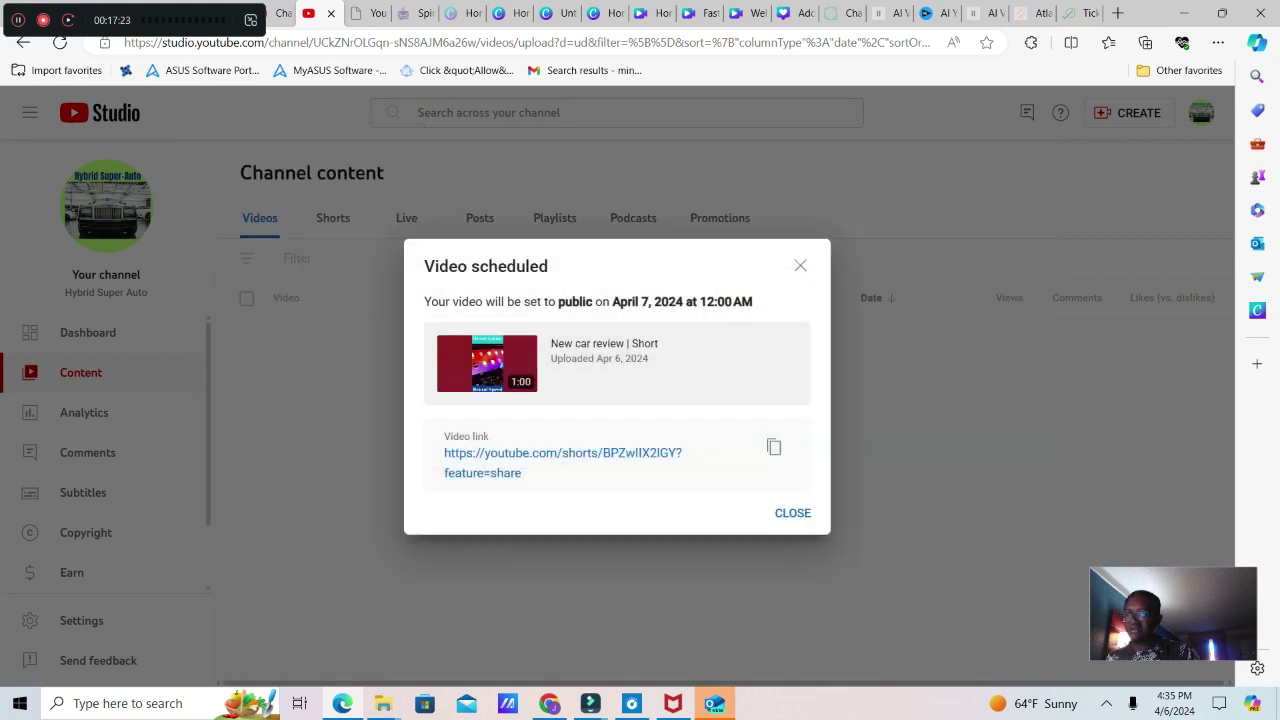
{"action": "left_click", "coordinate": [792, 512]}
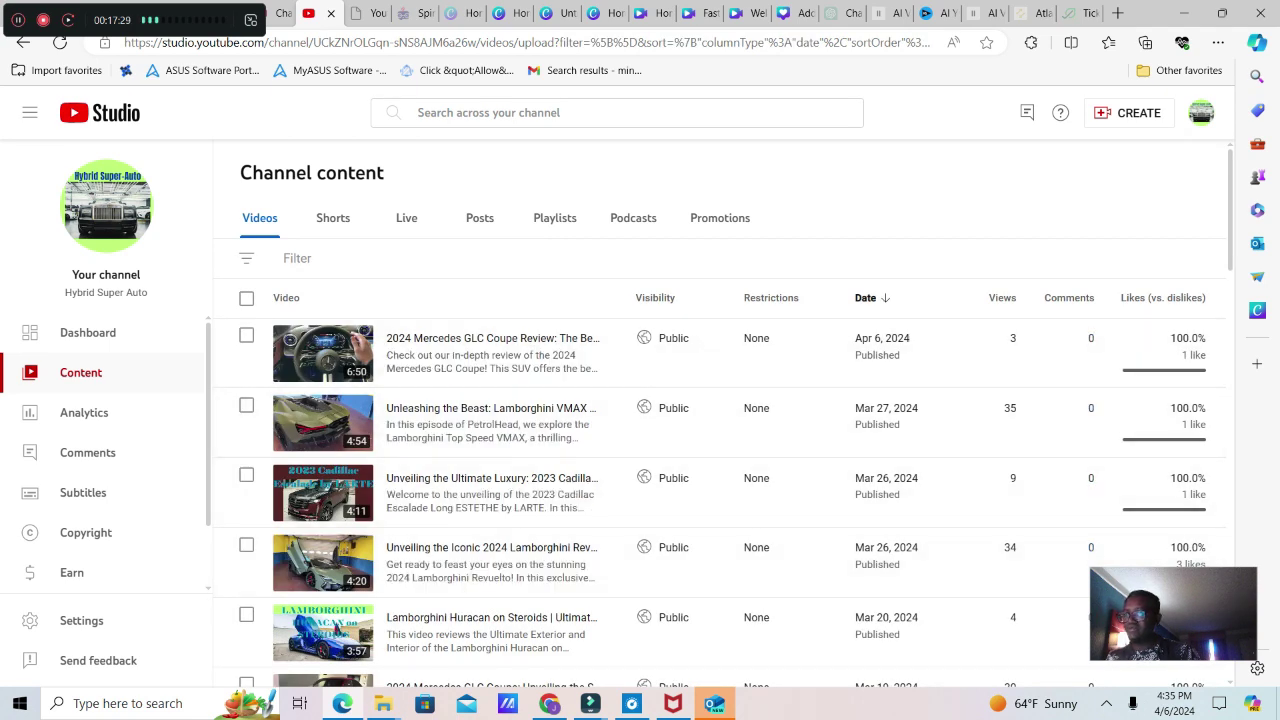
Open the scheduled "New car review | Short" from the channel's Shorts list and play it on YouTube with its tab muted.
{"action": "left_click", "coordinate": [333, 217]}
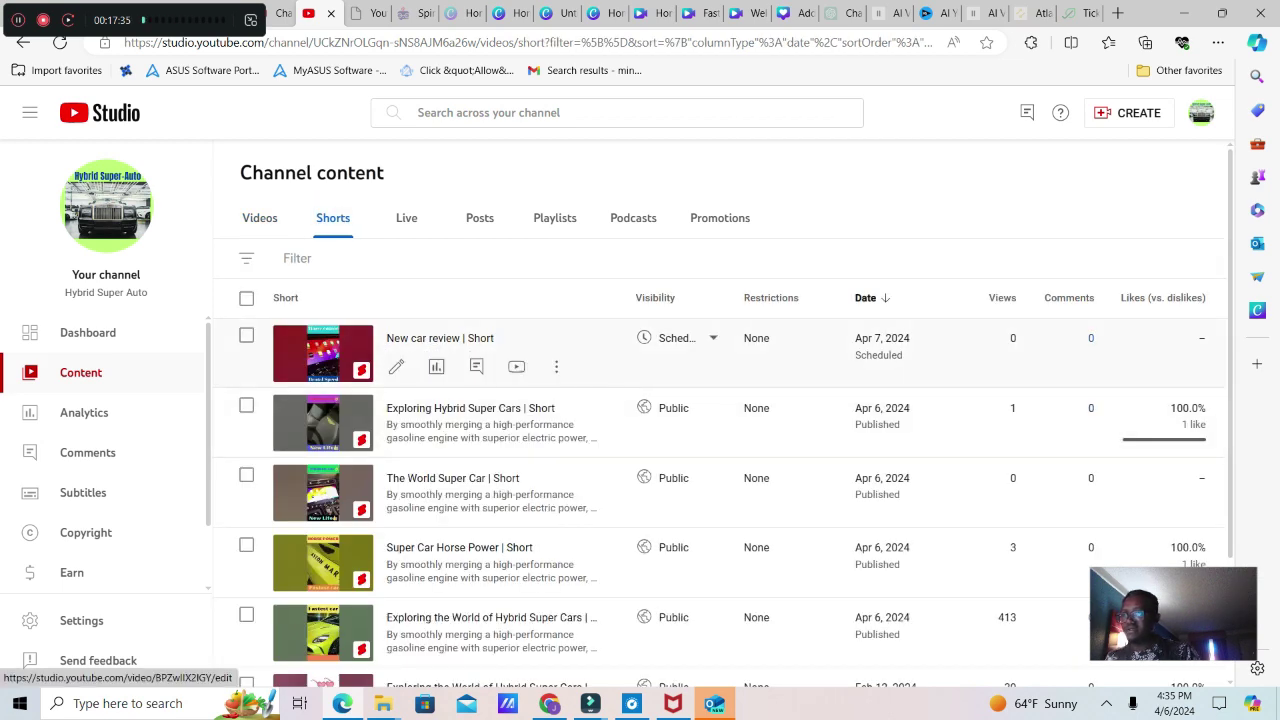
{"action": "left_click", "coordinate": [323, 353]}
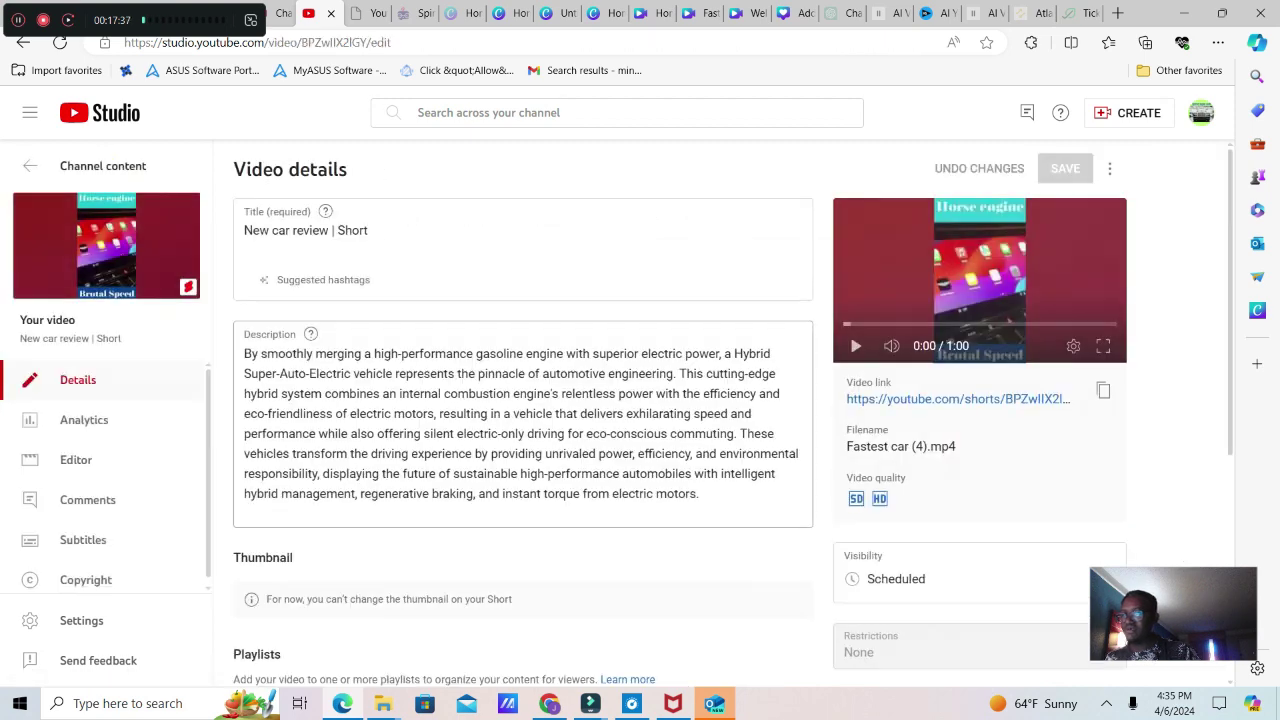
{"action": "left_click", "coordinate": [106, 245]}
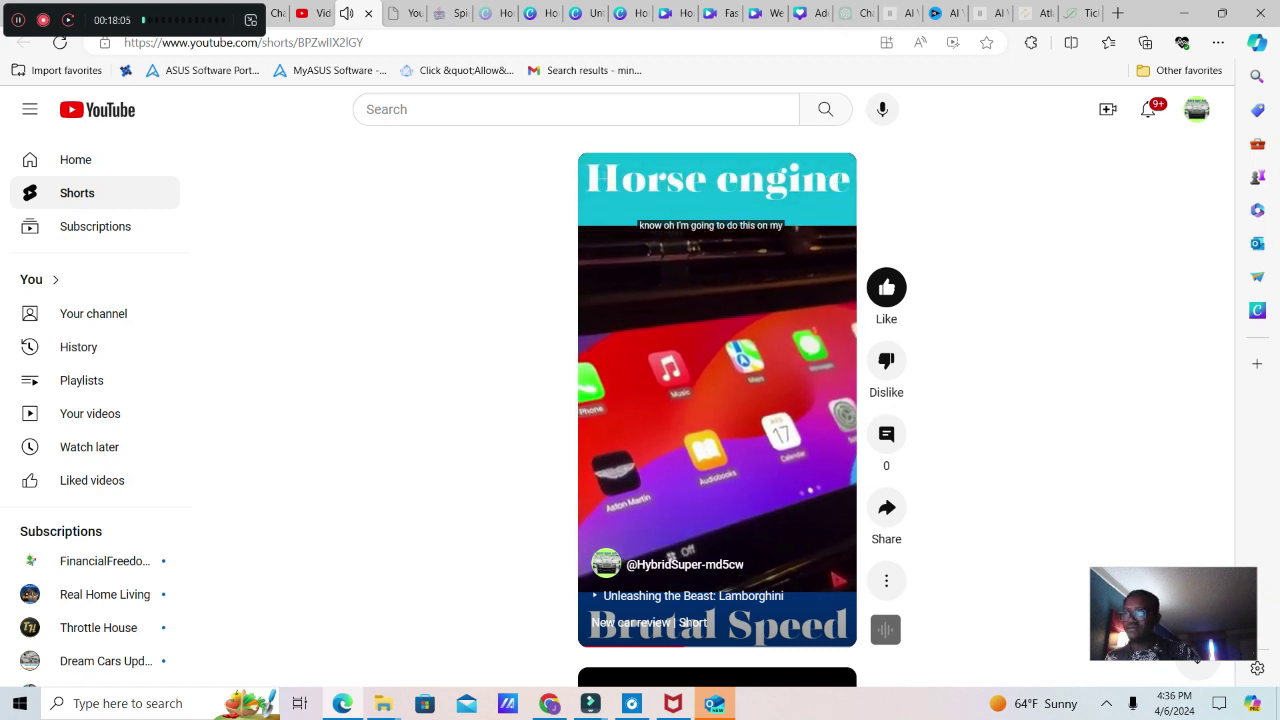
{"action": "left_click", "coordinate": [346, 13]}
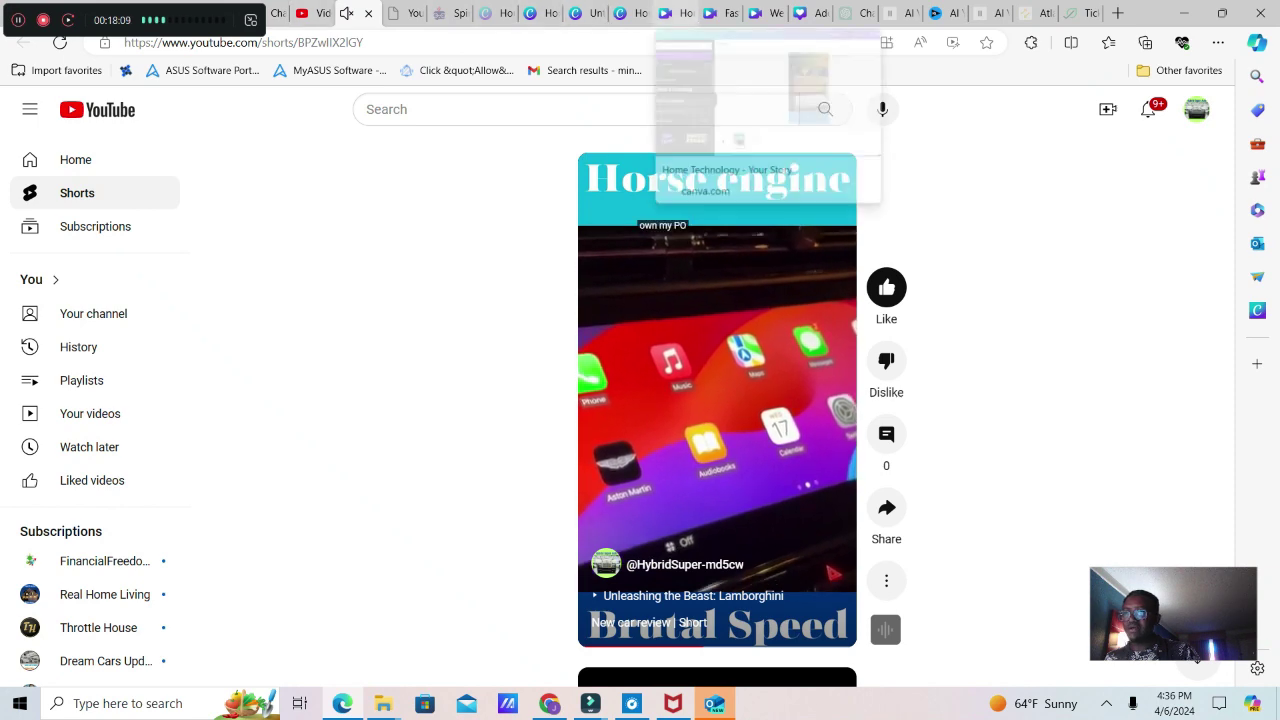
{"action": "left_click", "coordinate": [665, 13]}
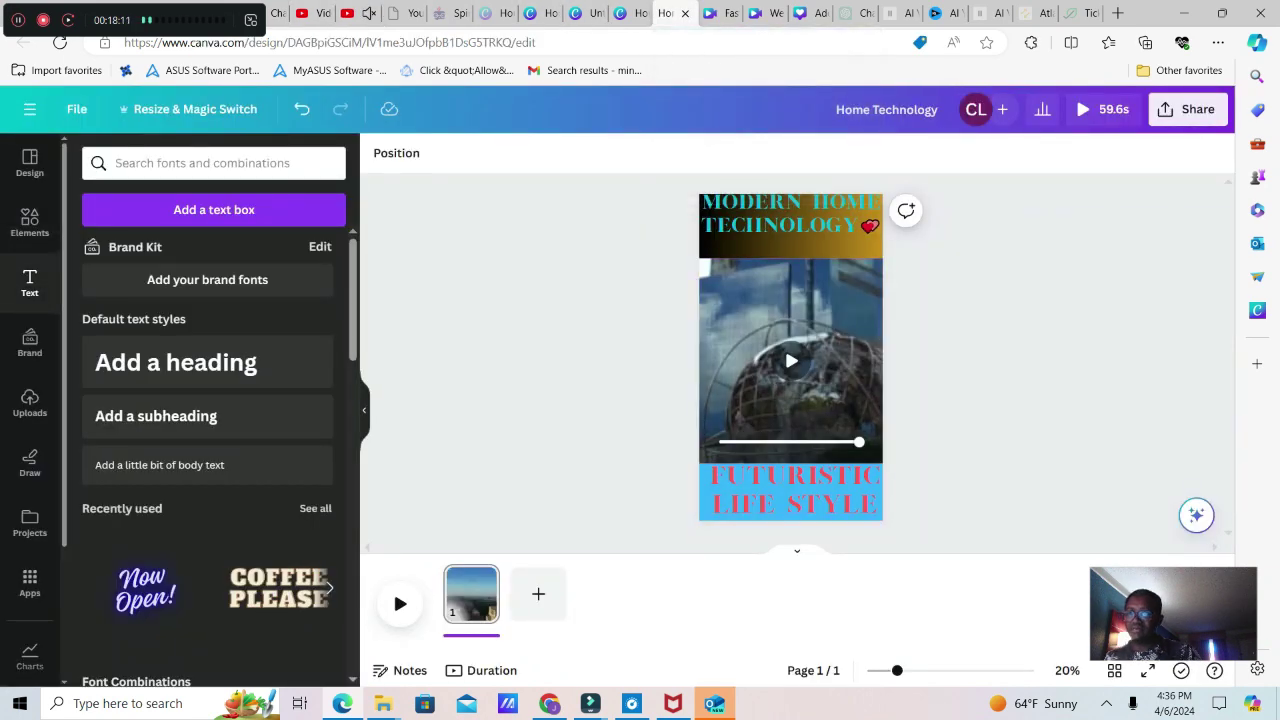
{"action": "left_click", "coordinate": [621, 13]}
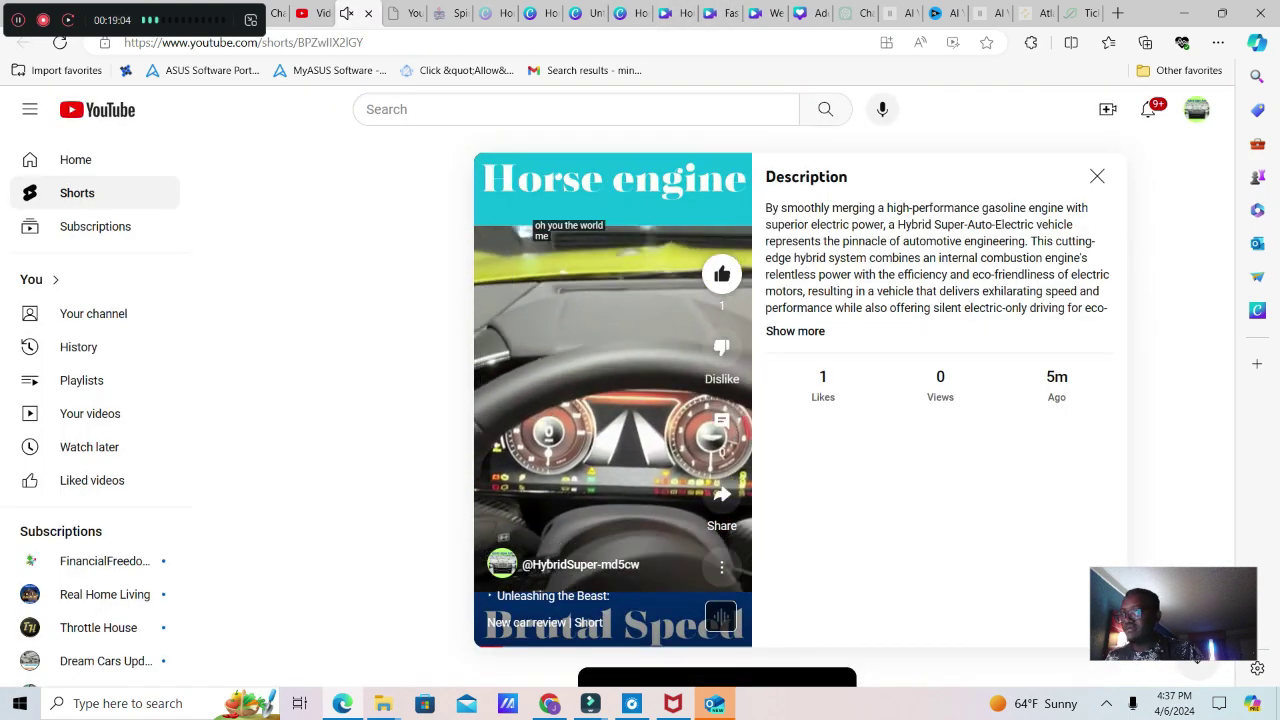
Return to the channel's Videos list in YouTube Studio and open "Unleashing the Beast: Lamborghini VMAX" on its YouTube watch page.
{"action": "key", "text": "ctrl+shift+Tab"}
{"action": "left_click", "coordinate": [103, 166]}
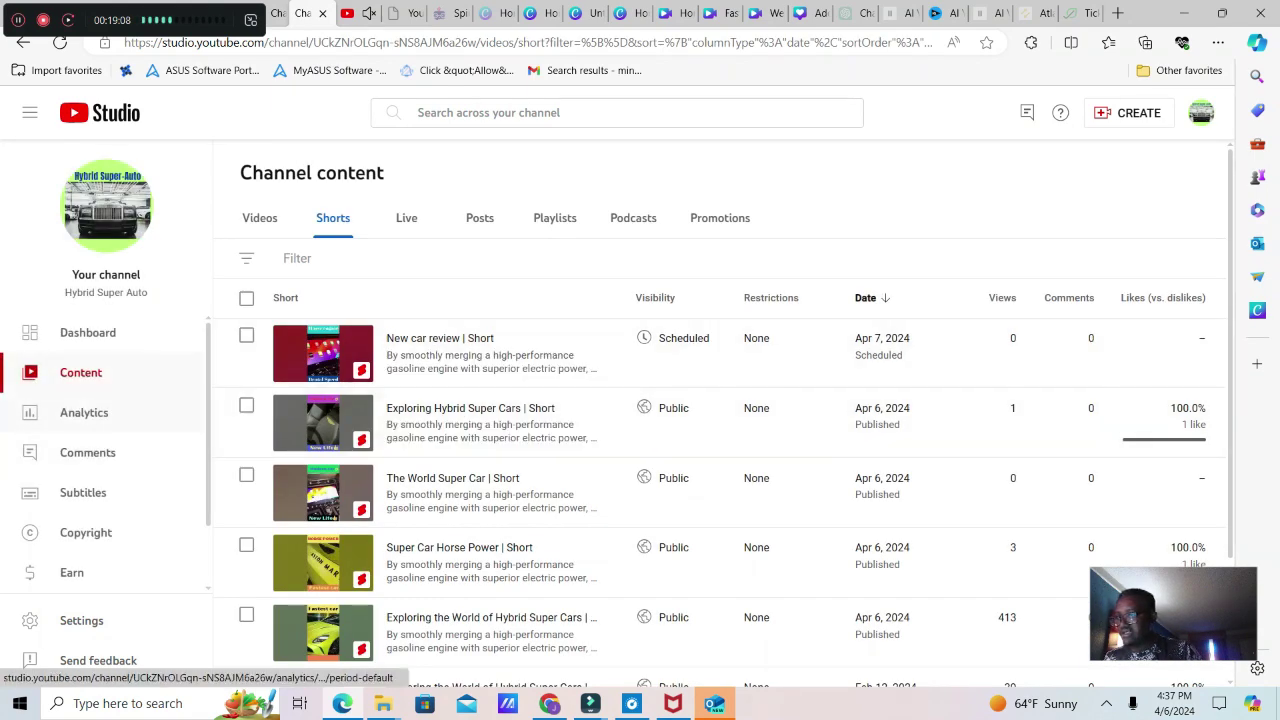
{"action": "left_click", "coordinate": [259, 218]}
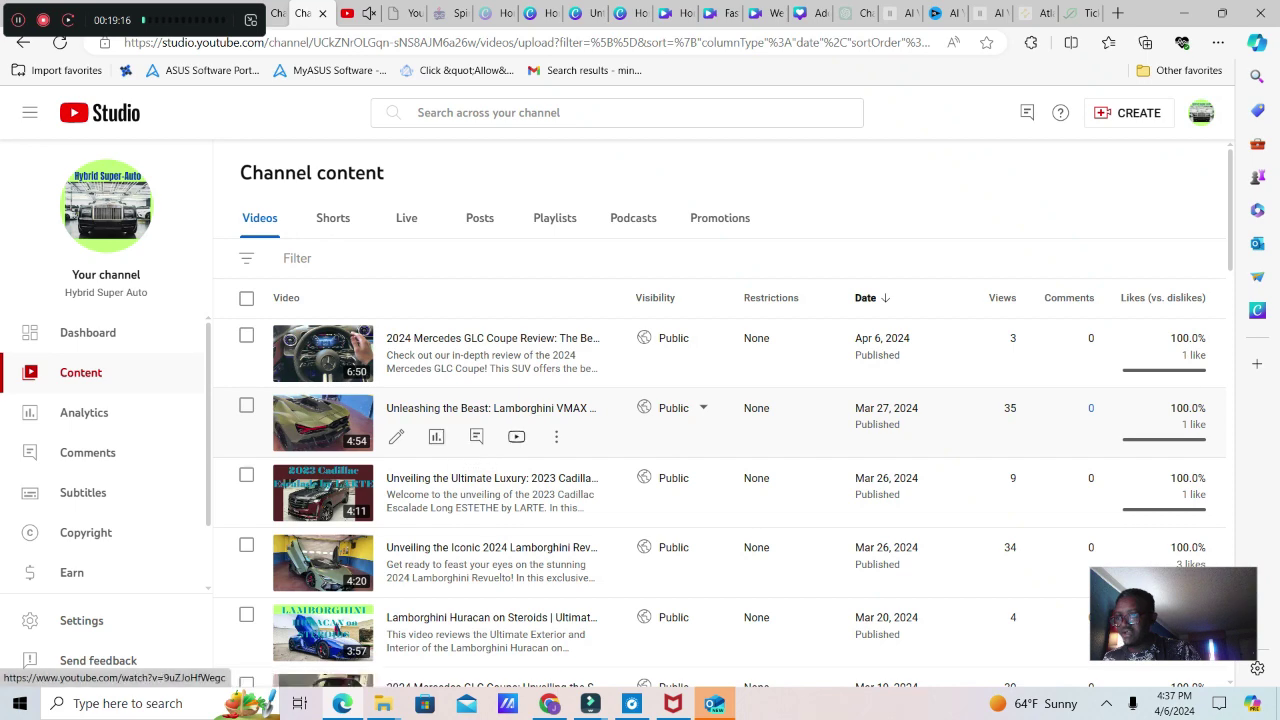
{"action": "left_click", "coordinate": [396, 436]}
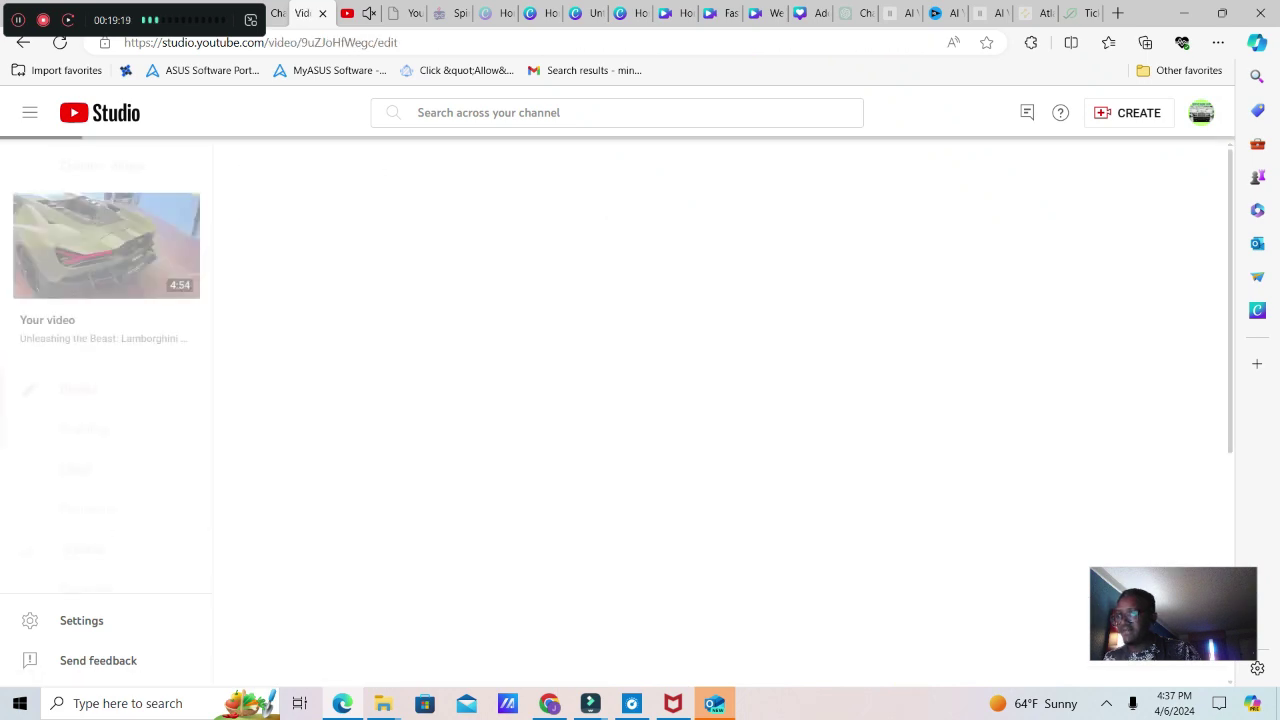
{"action": "left_click", "coordinate": [106, 245]}
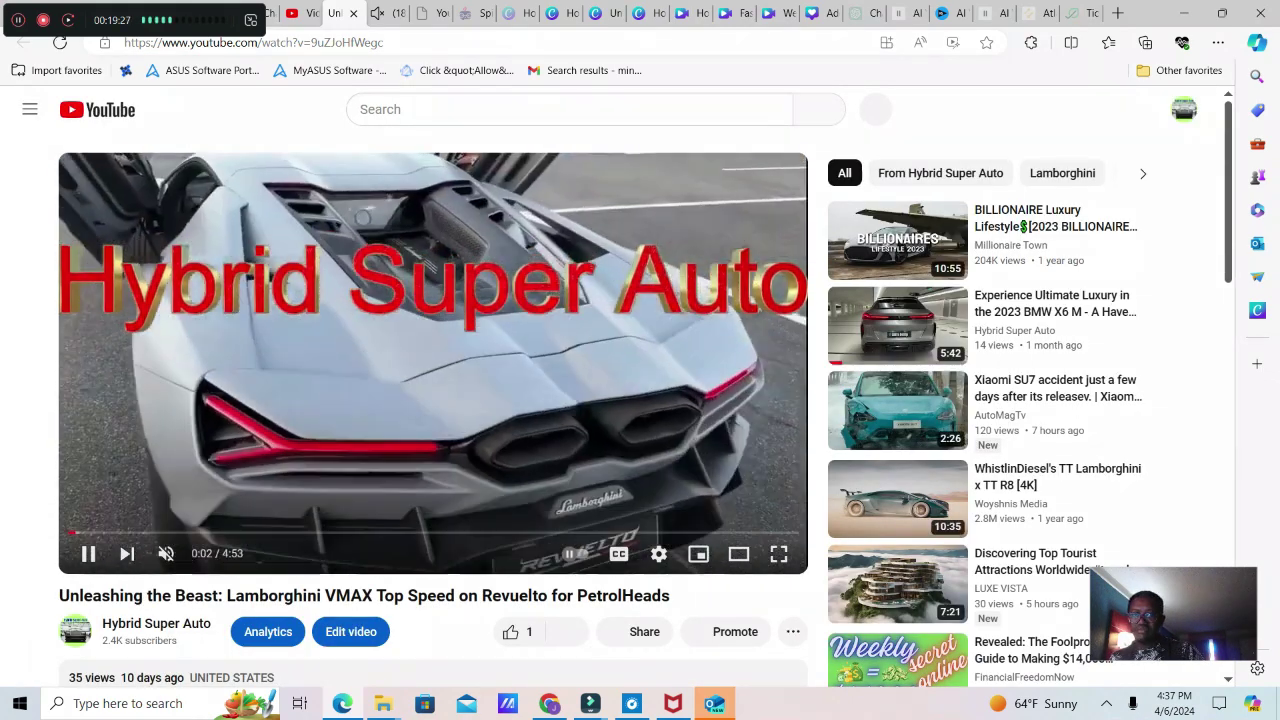
Draft a comment on the Lamborghini video reading "This video teasches me how to choose the best car in the world. I know right car now.".
{"action": "scroll", "coordinate": [166, 553], "scroll_direction": "down", "scroll_amount": 3}
{"action": "scroll", "coordinate": [645, 410], "scroll_direction": "down", "scroll_amount": 2}
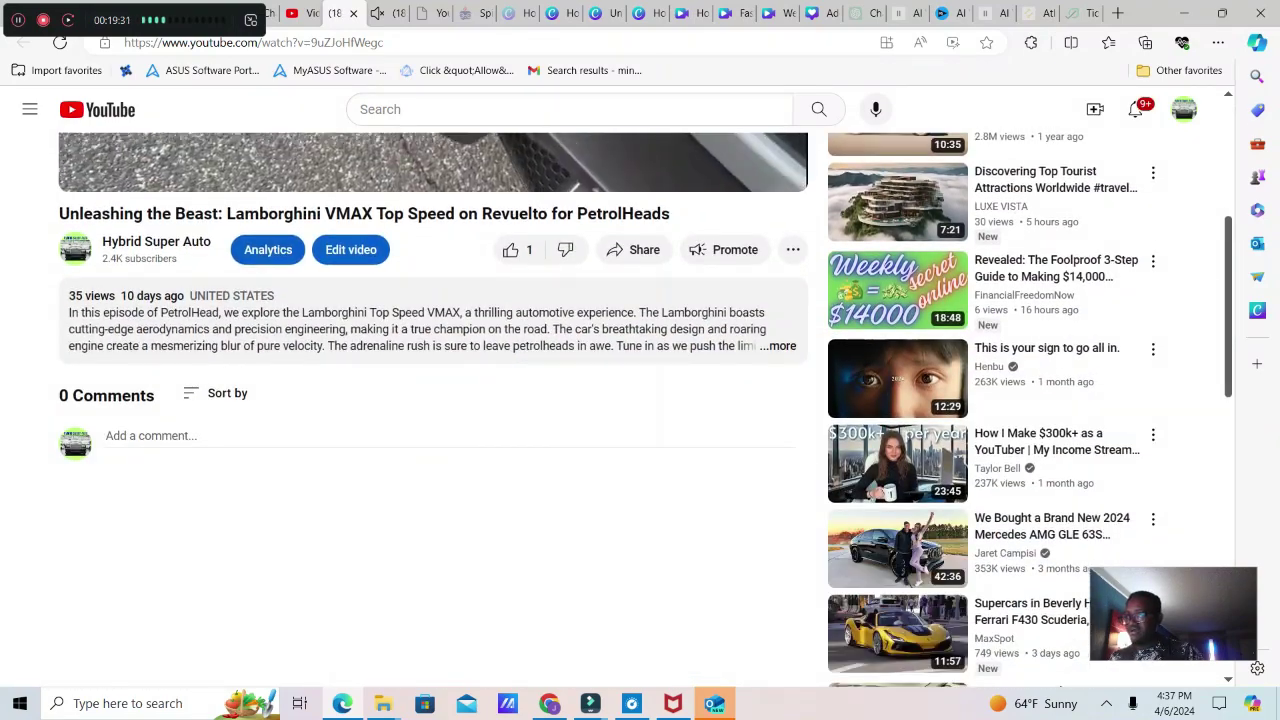
{"action": "left_click", "coordinate": [150, 436]}
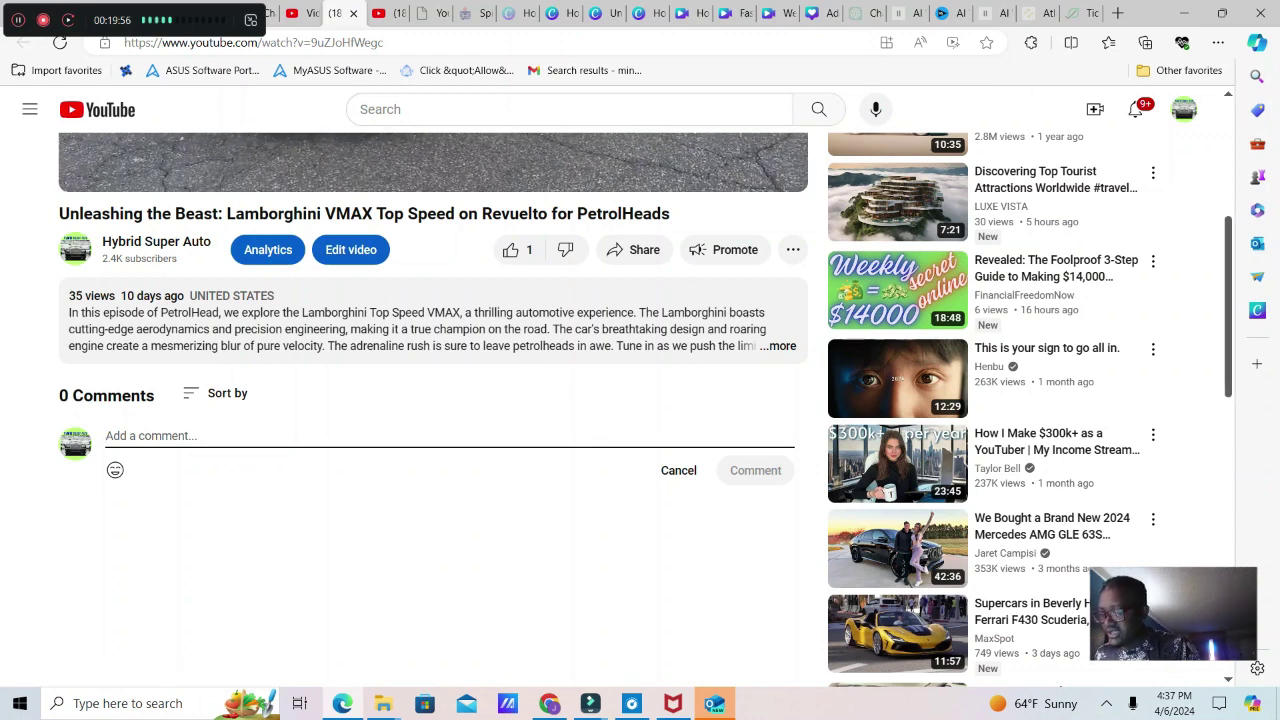
{"action": "type", "text": "This "}
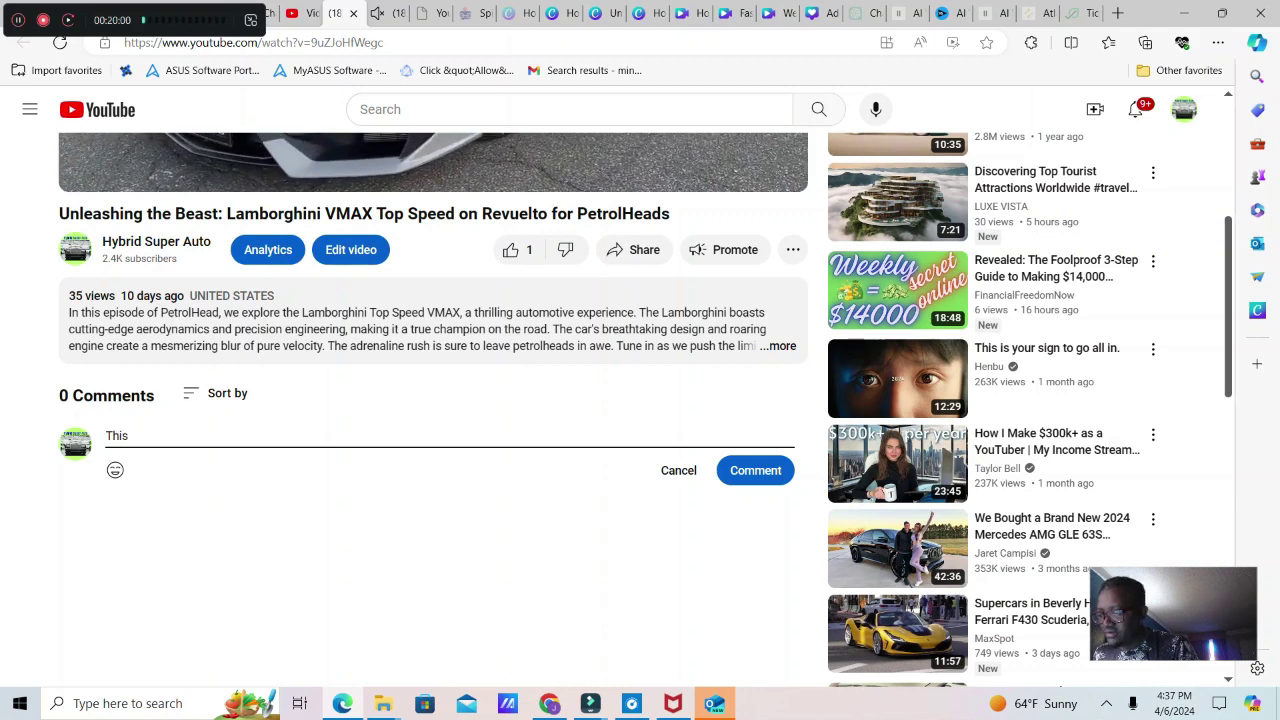
{"action": "type", "text": "vid"}
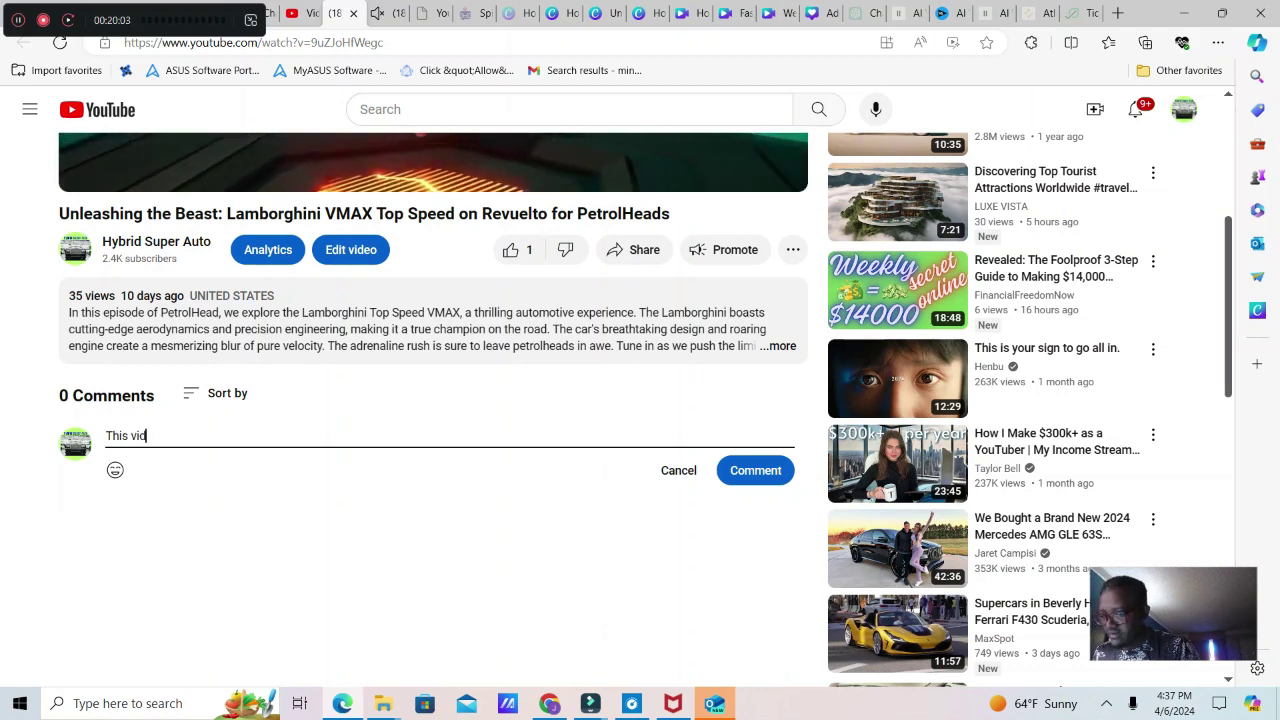
{"action": "type", "text": "eo teasc"}
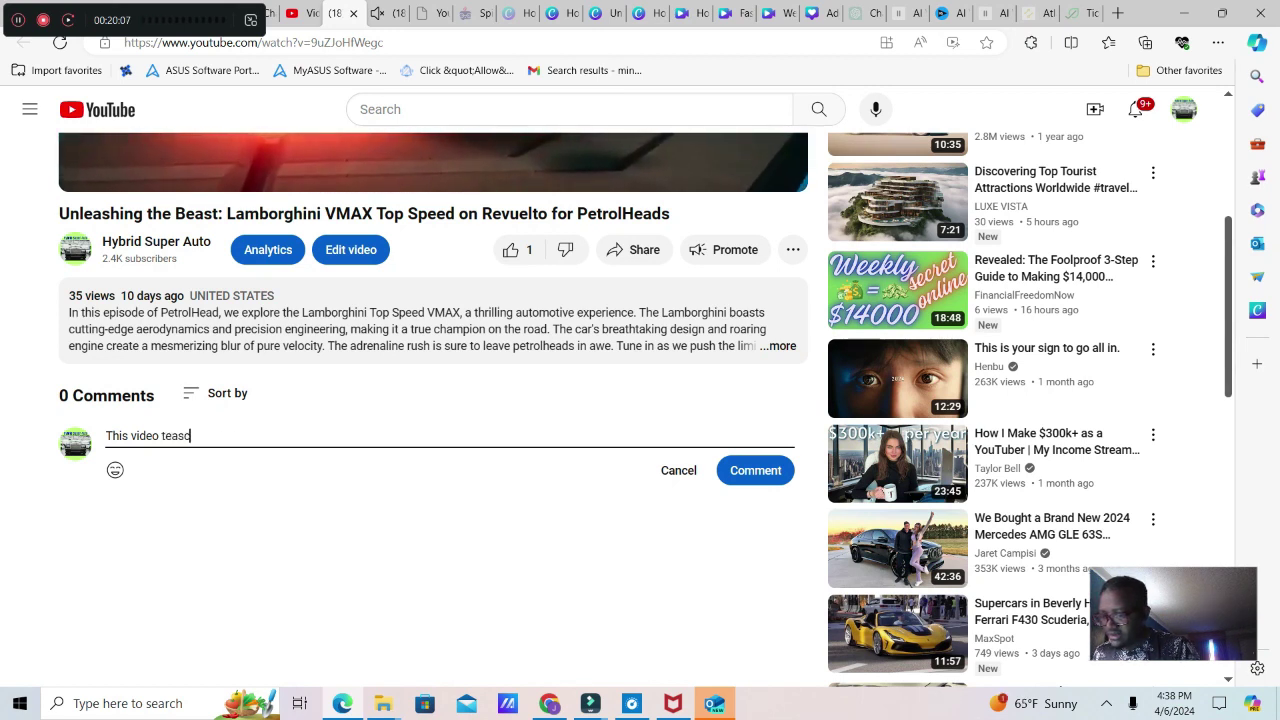
{"action": "type", "text": "hes m"}
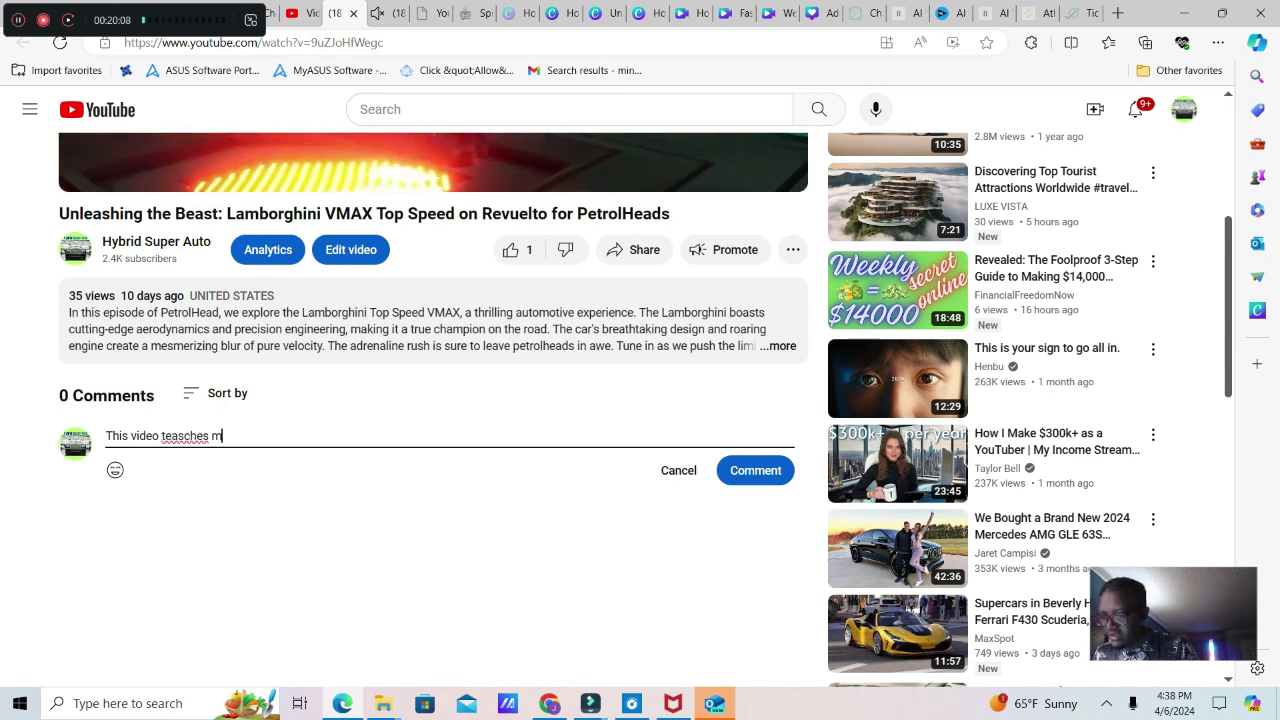
{"action": "type", "text": "e how to"}
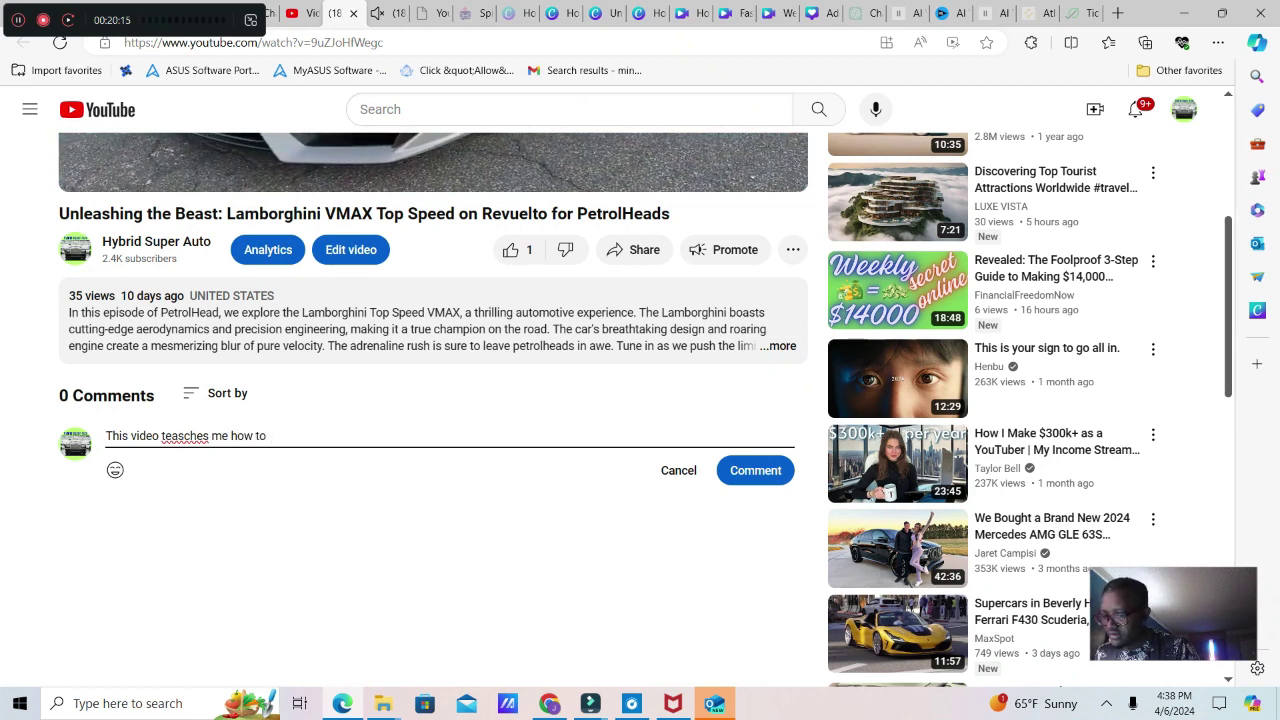
{"action": "type", "text": " choose"}
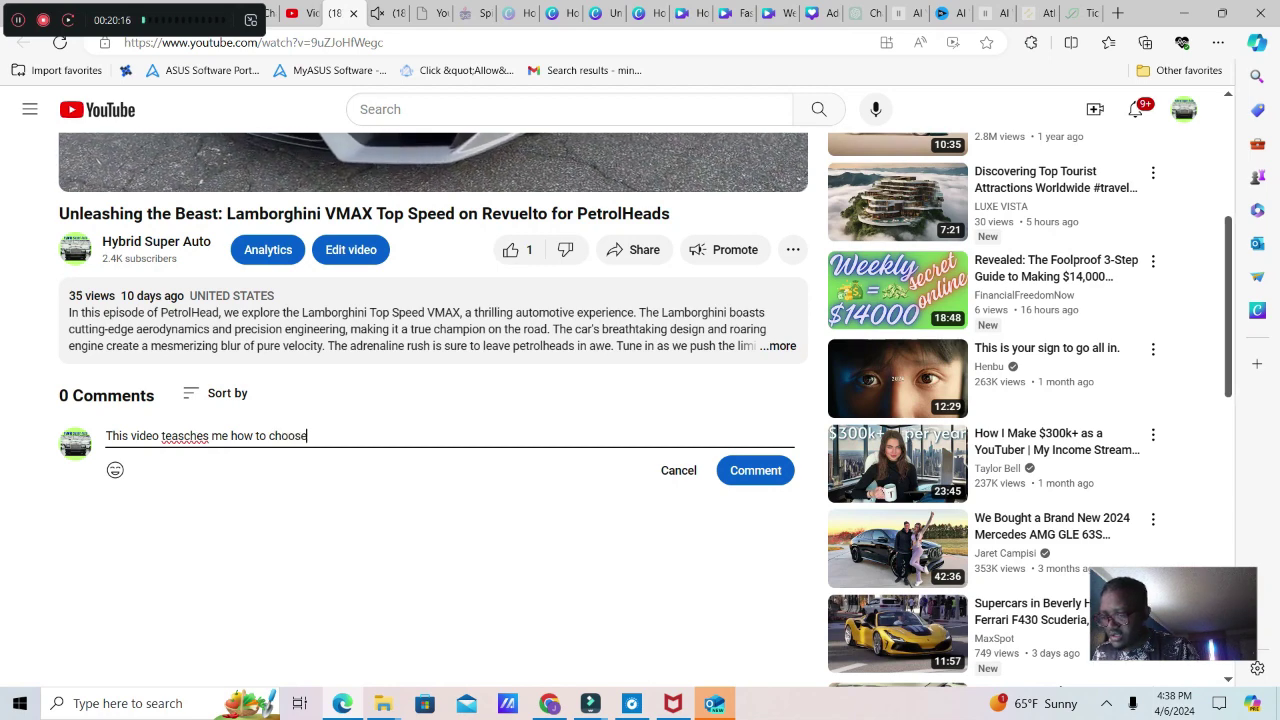
{"action": "type", "text": " the"}
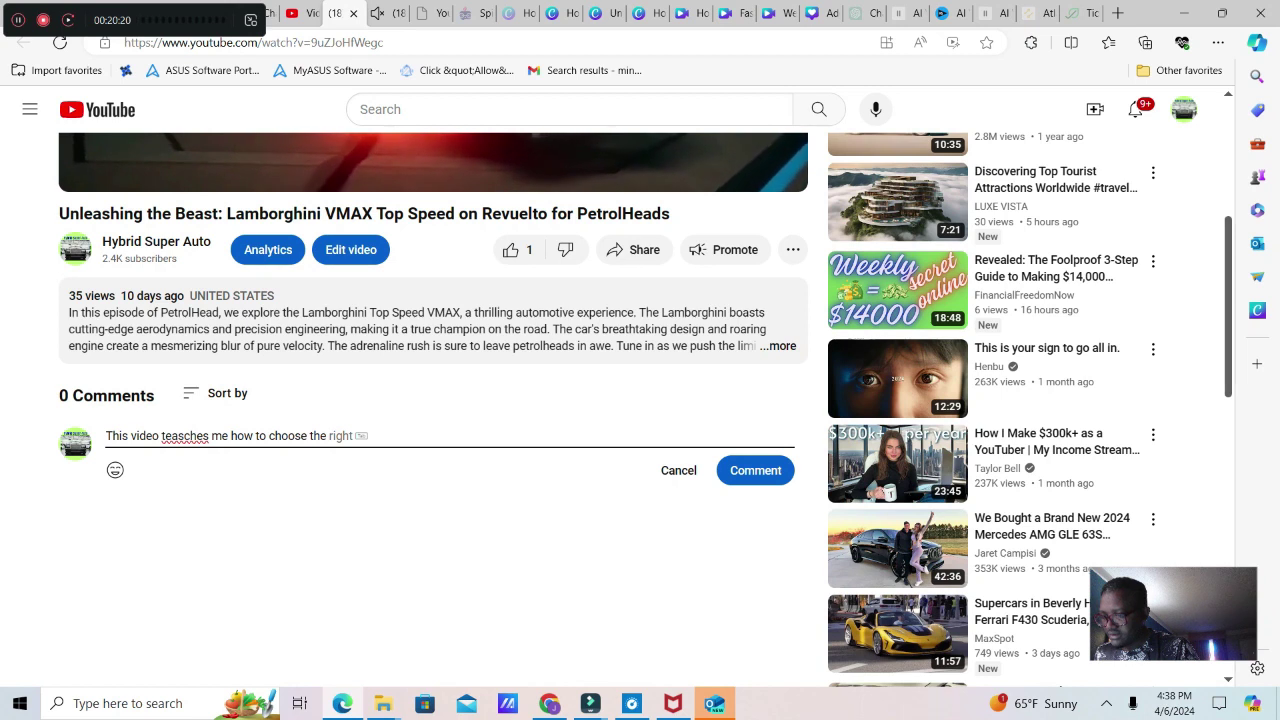
{"action": "type", "text": " b"}
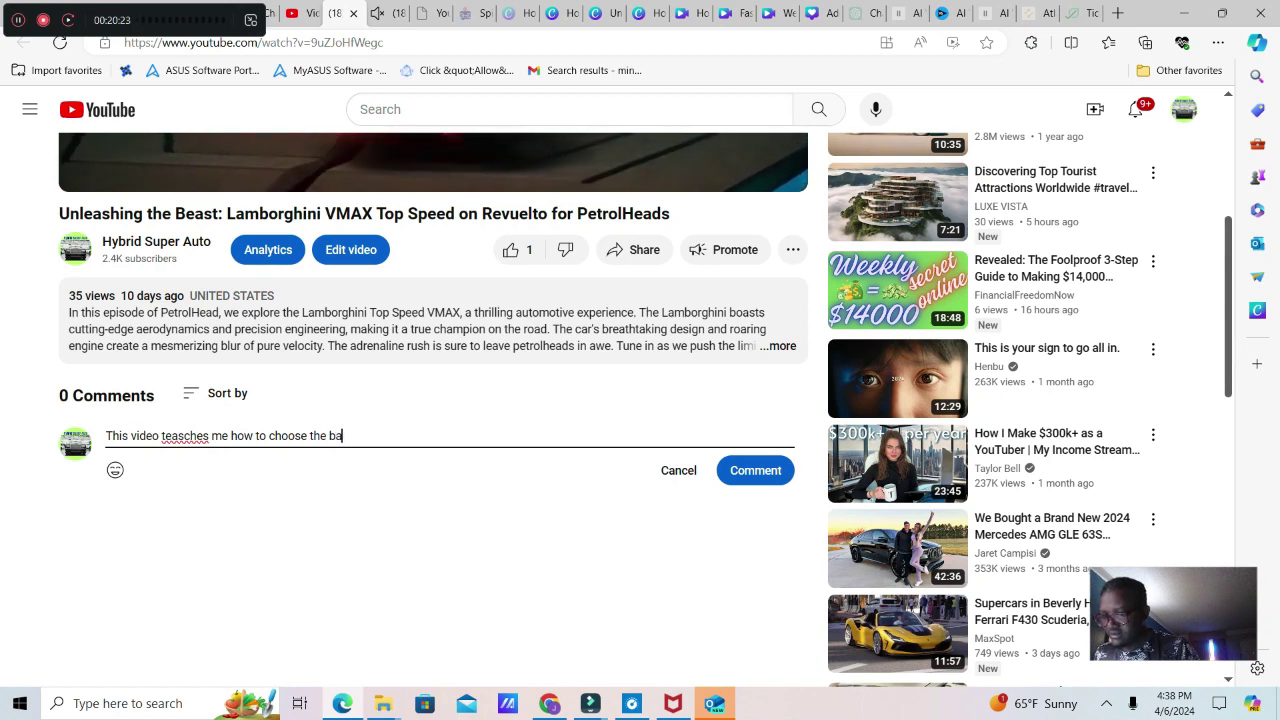
{"action": "type", "text": "set"}
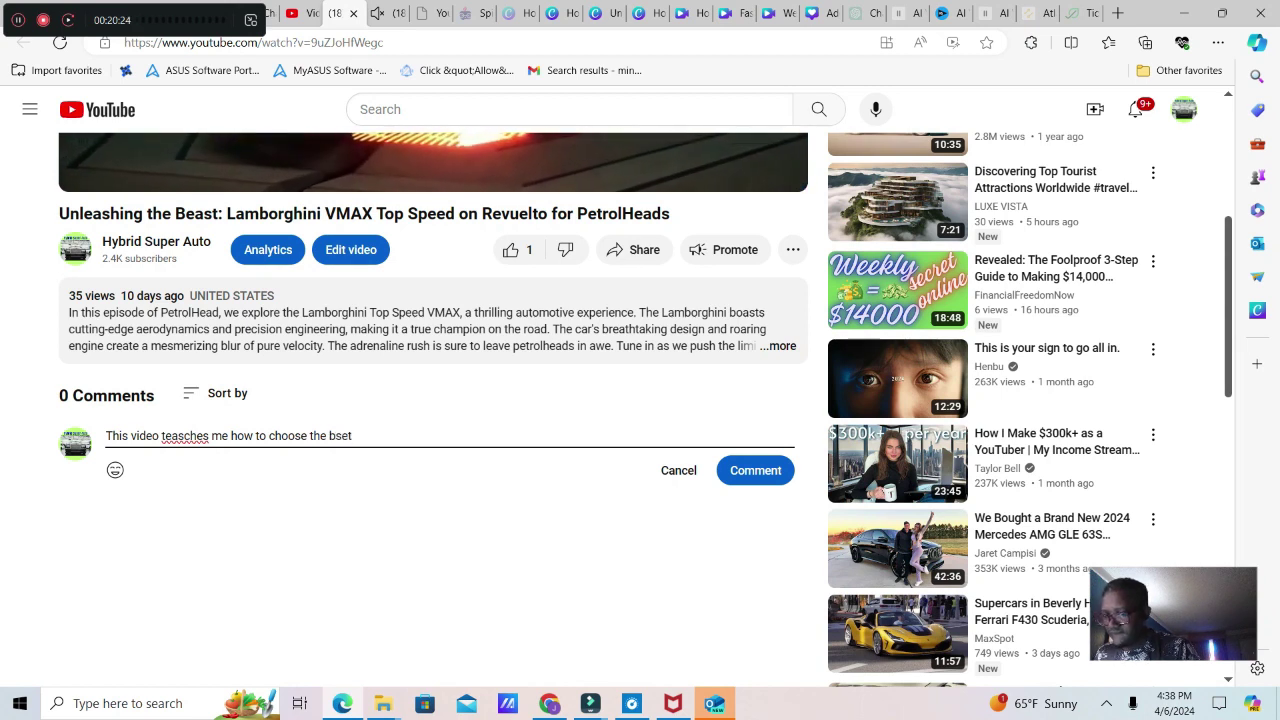
{"action": "key", "text": "BackSpace"}
{"action": "key", "text": "BackSpace"}
{"action": "key", "text": "BackSpace"}
{"action": "type", "text": "a"}
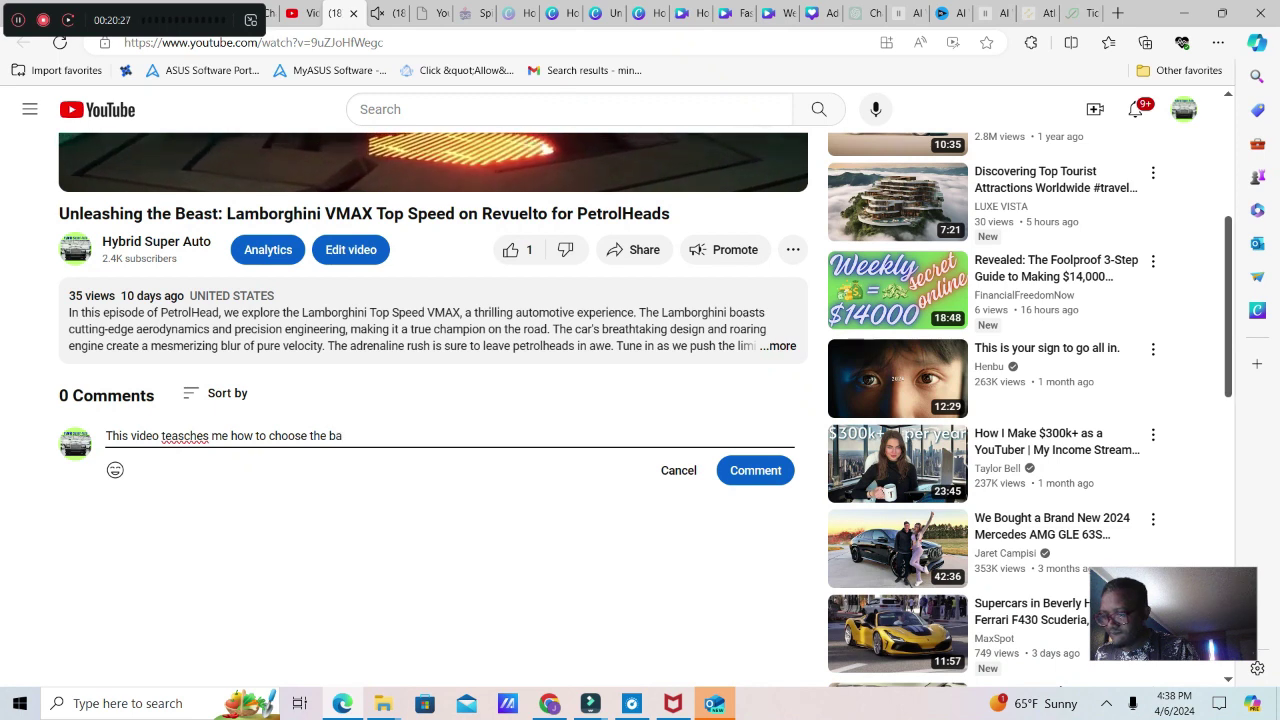
{"action": "key", "text": "BackSpace"}
{"action": "type", "text": "es"}
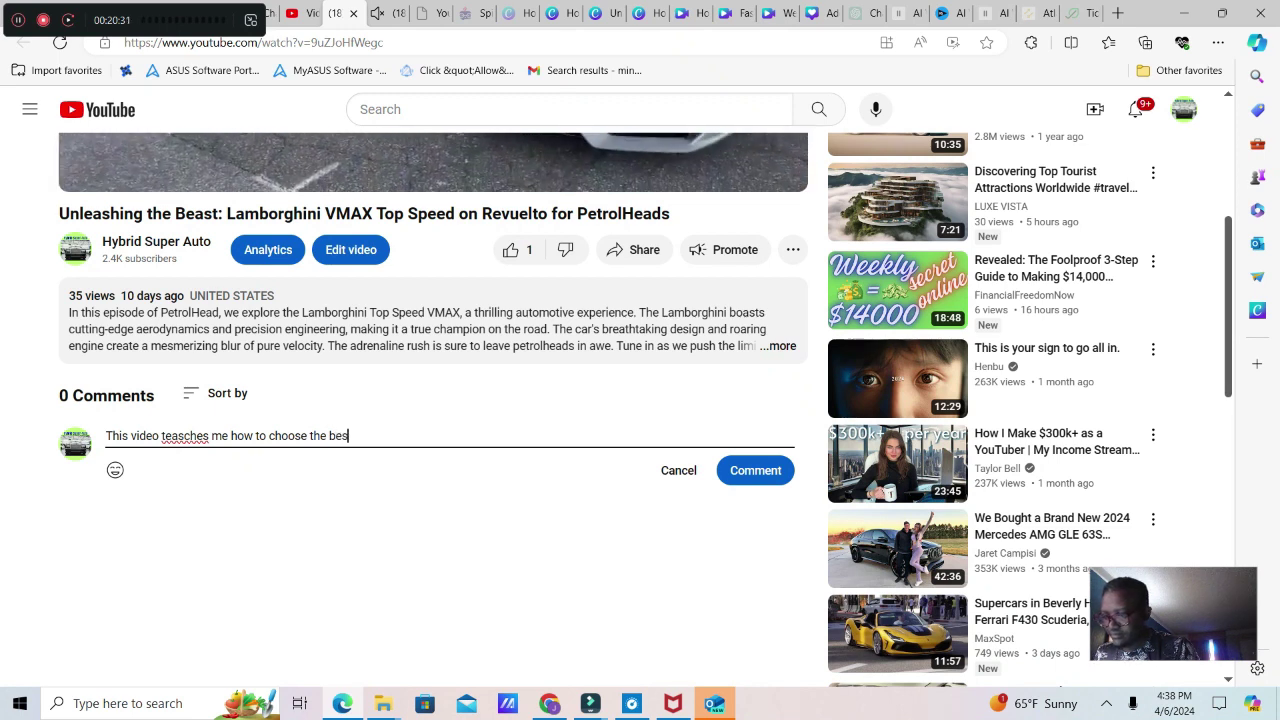
{"action": "type", "text": "t car"}
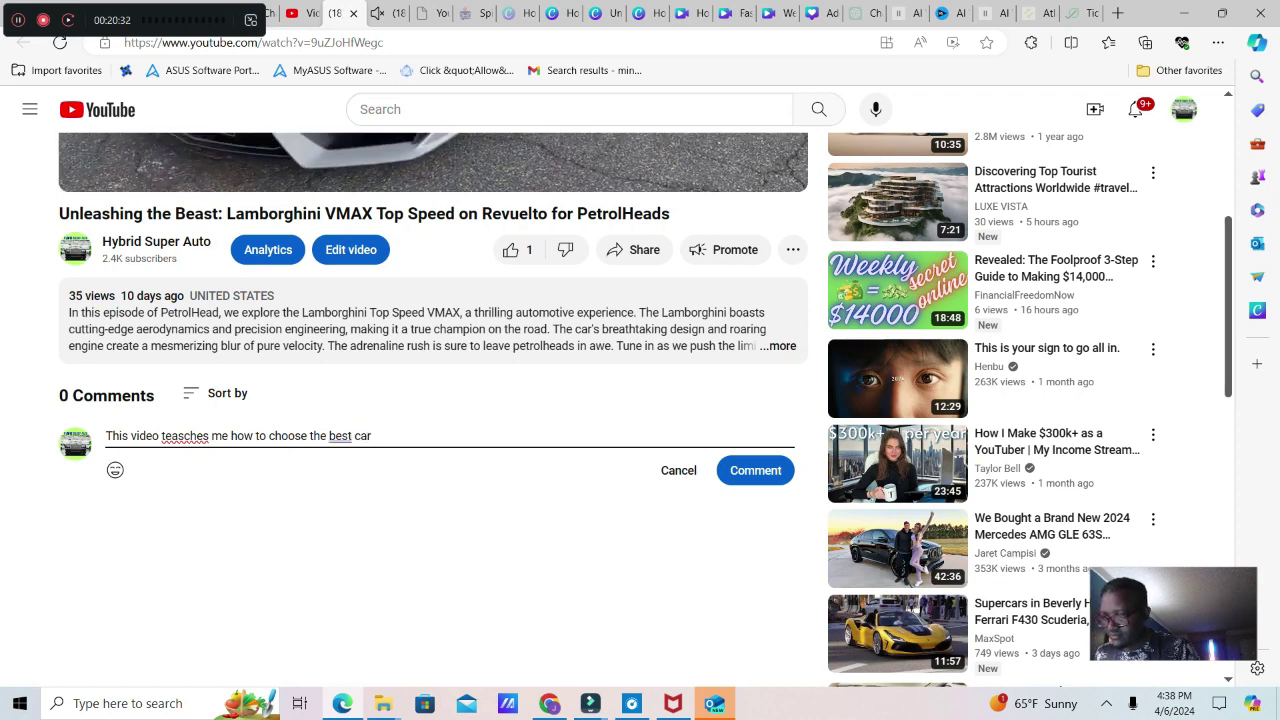
{"action": "type", "text": " in"}
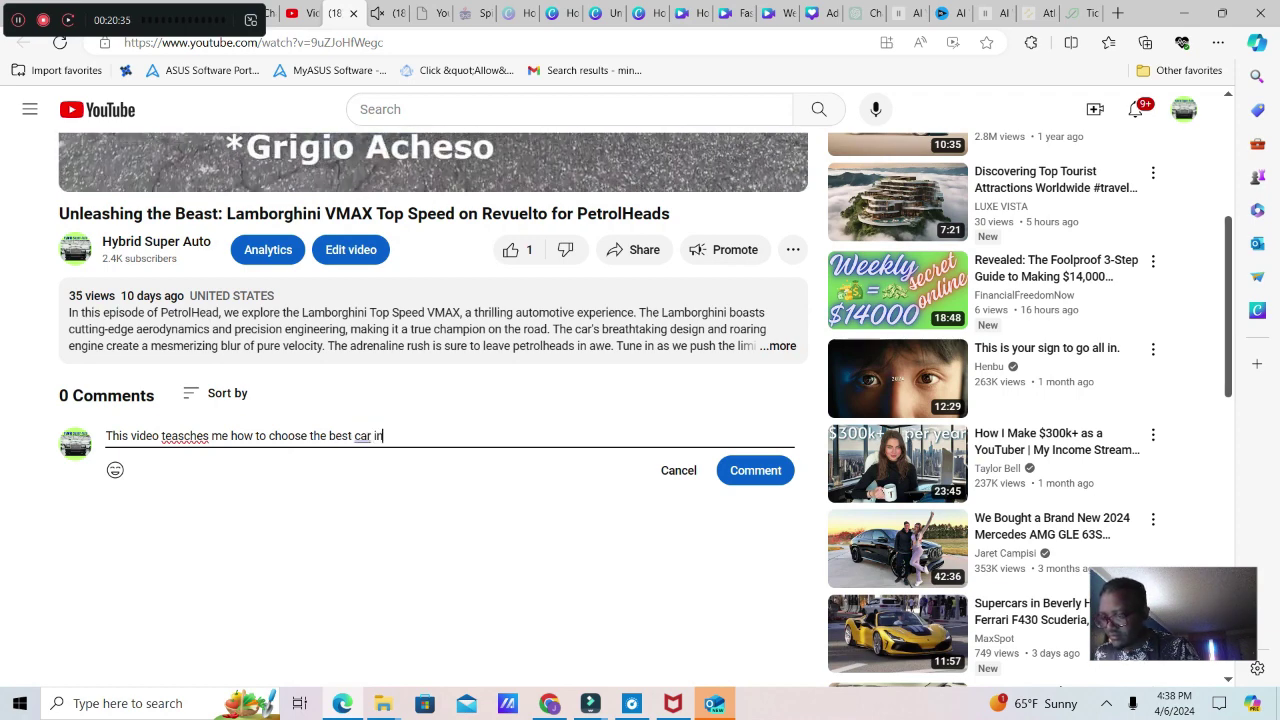
{"action": "type", "text": " the w"}
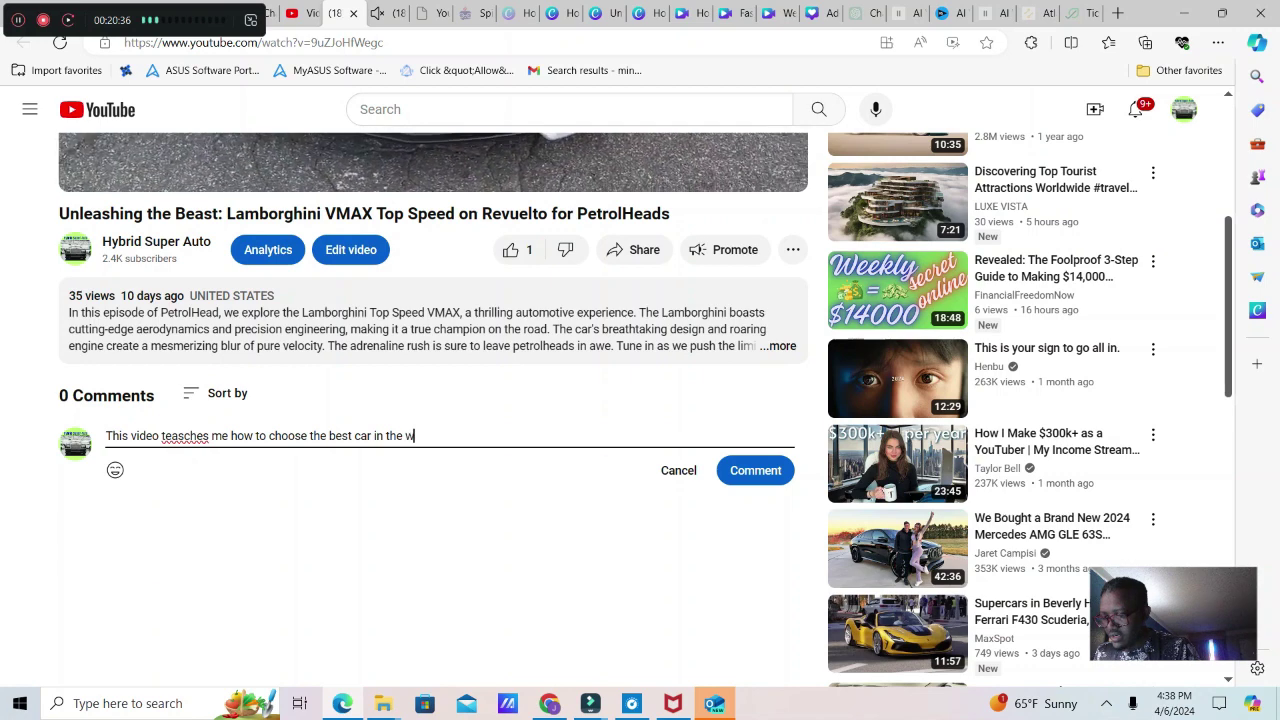
{"action": "type", "text": "orld"}
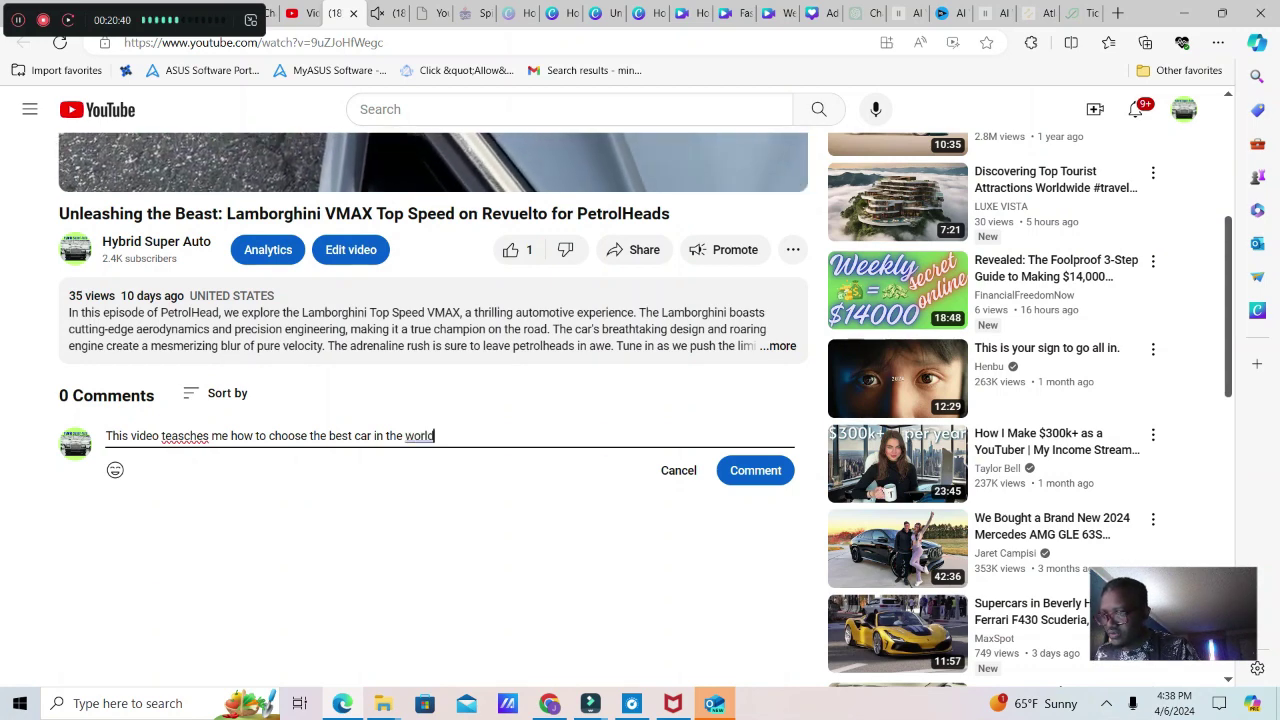
{"action": "type", "text": "."}
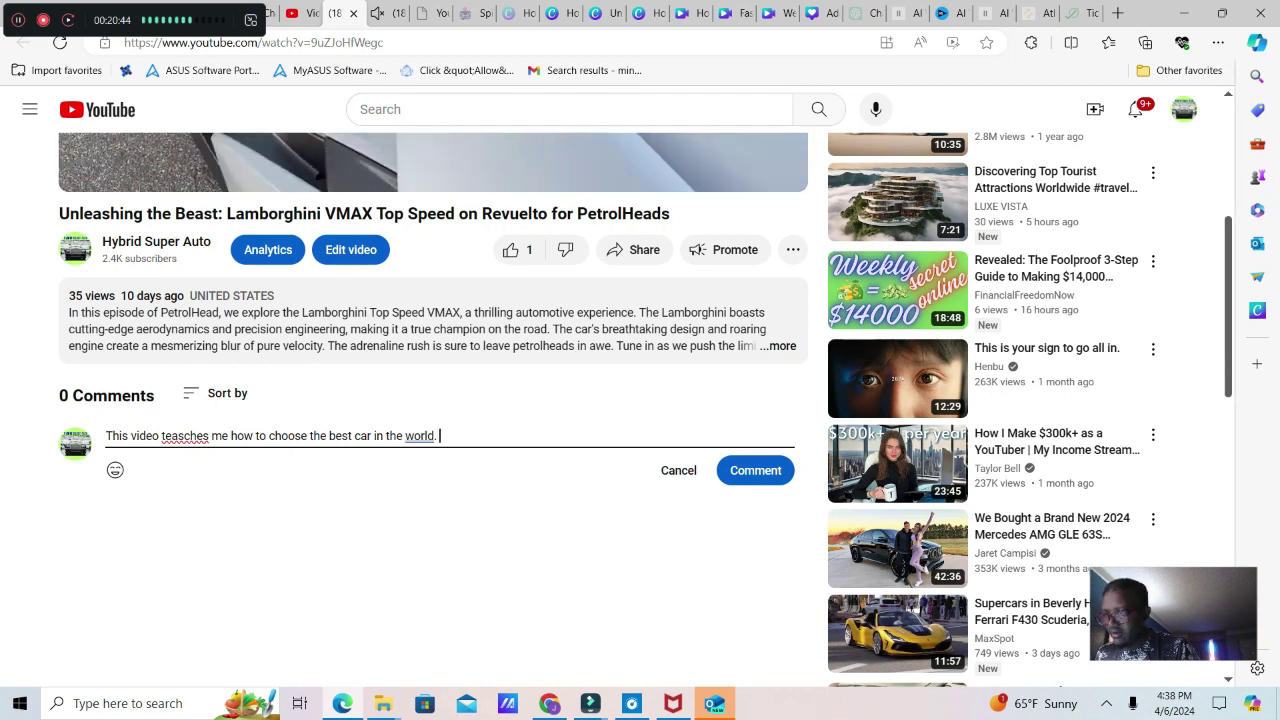
{"action": "type", "text": " I"}
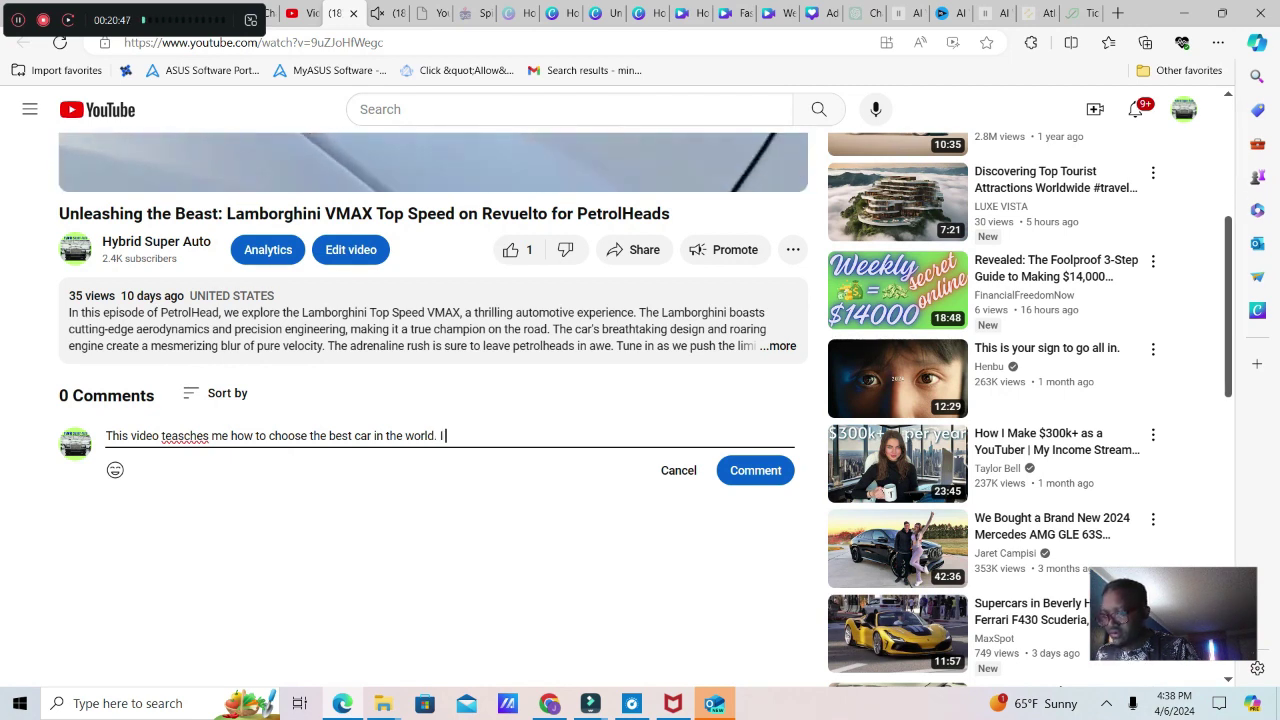
{"action": "type", "text": " kno"}
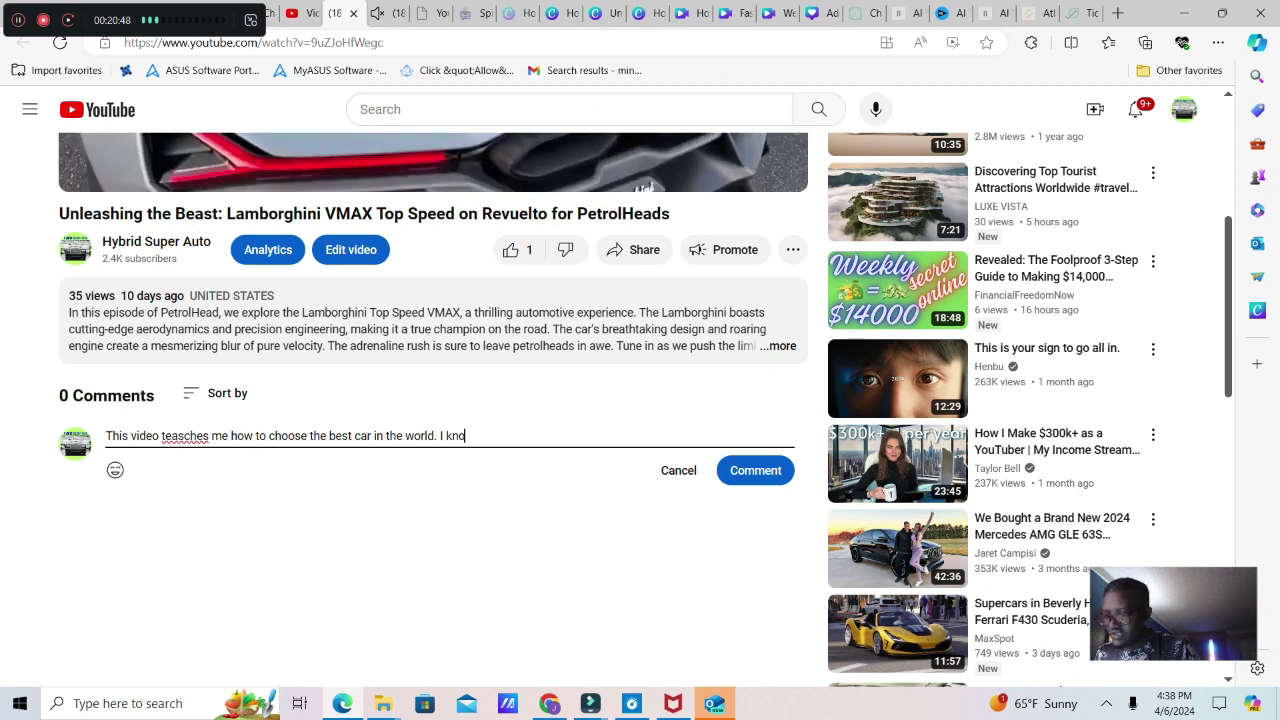
{"action": "type", "text": "w right car now."}
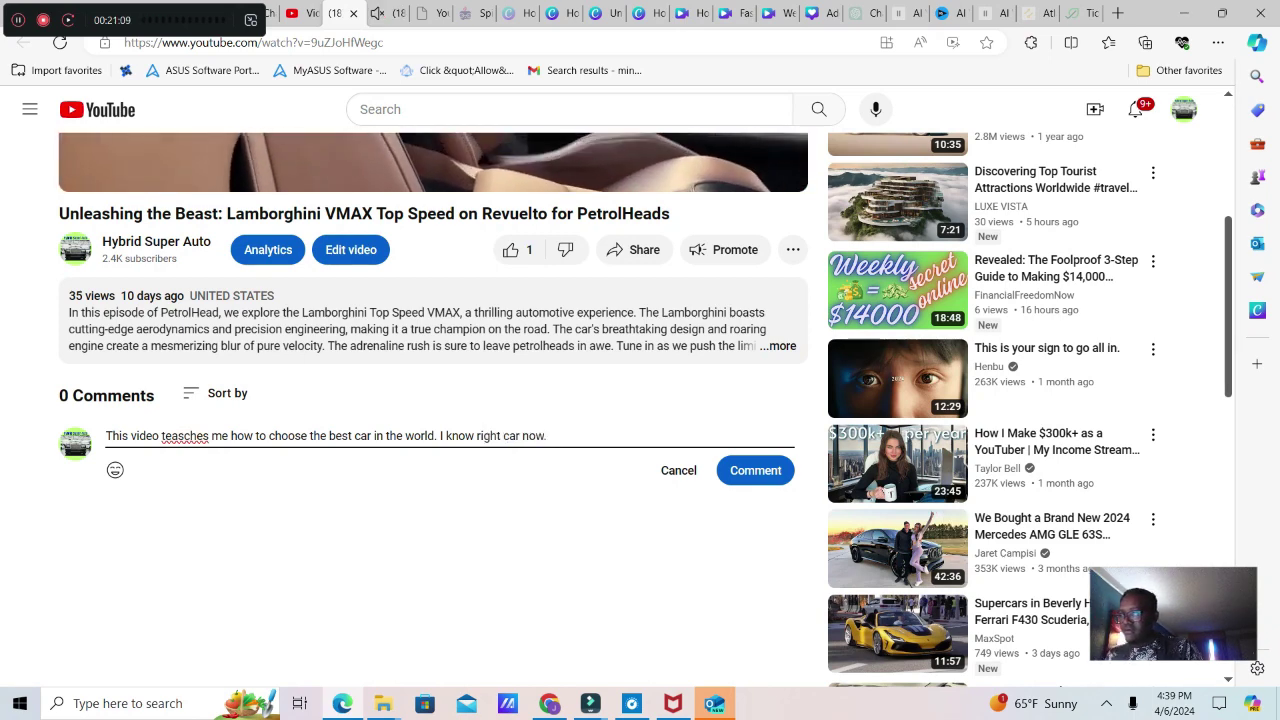
Correct the misspelled word to "teaches", add "And" before "I know right car now", and post the comment.
{"action": "left_click", "coordinate": [185, 436]}
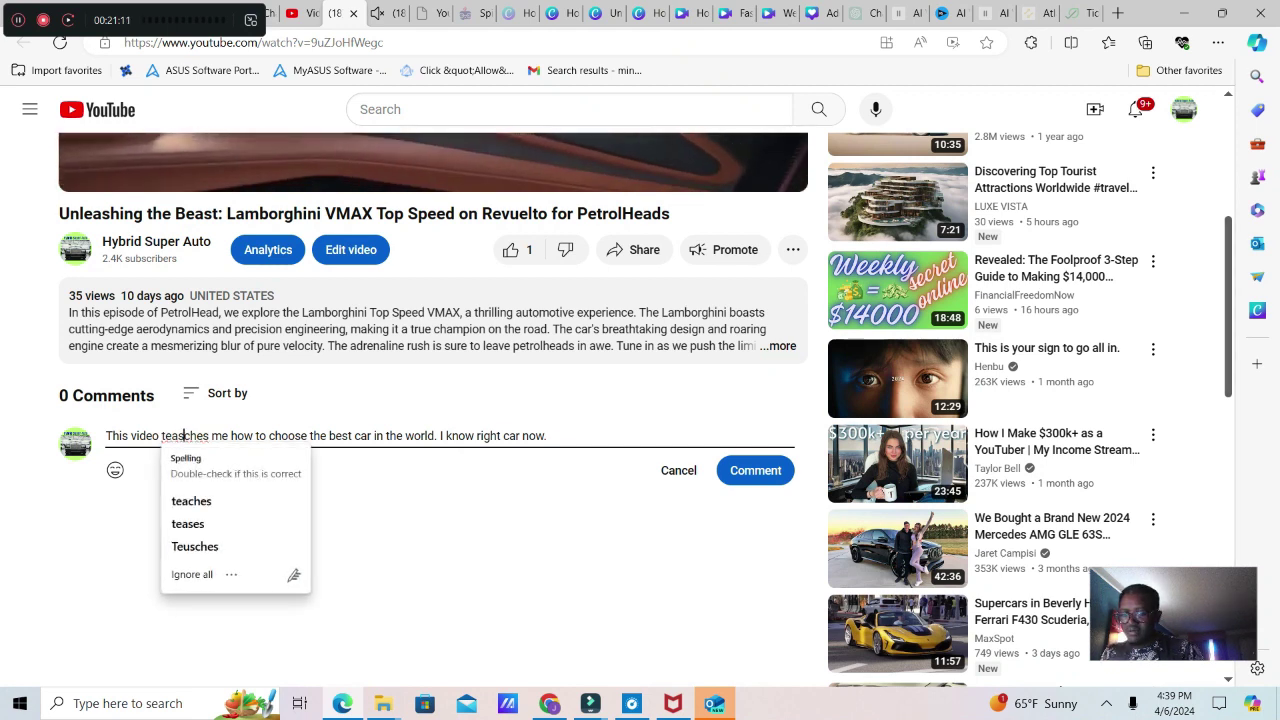
{"action": "left_click", "coordinate": [191, 501]}
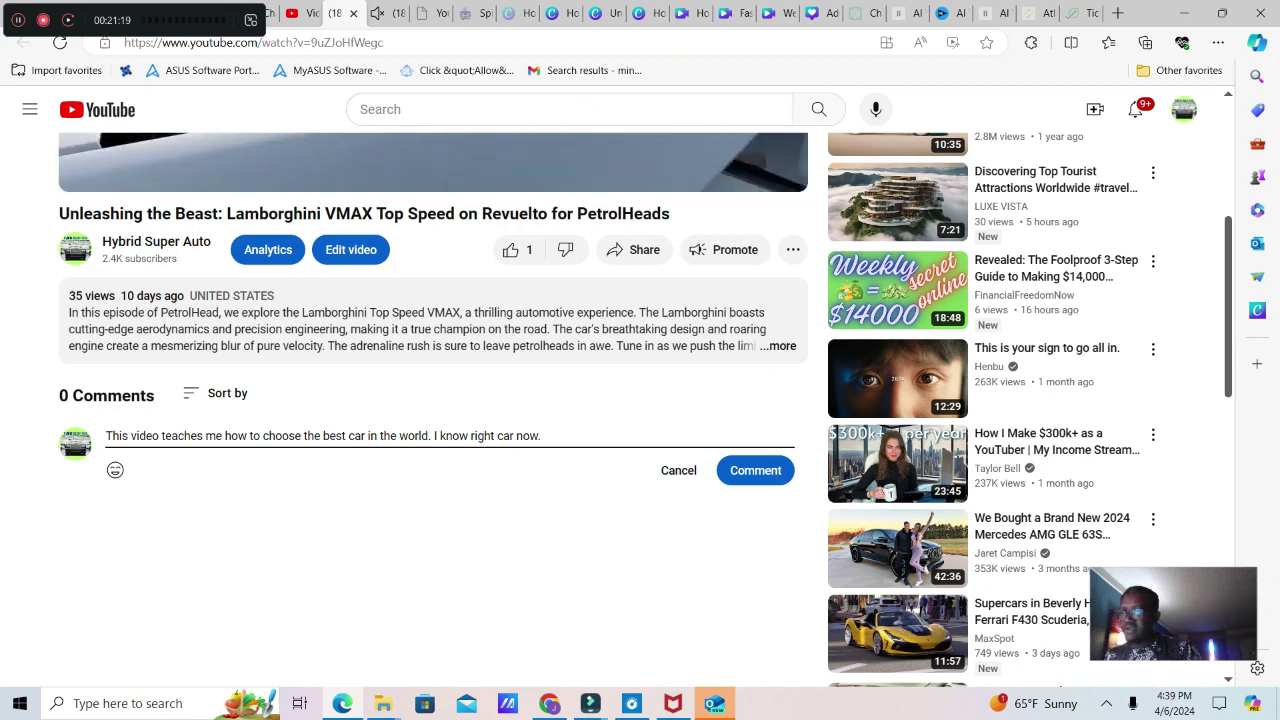
{"action": "left_click", "coordinate": [430, 436]}
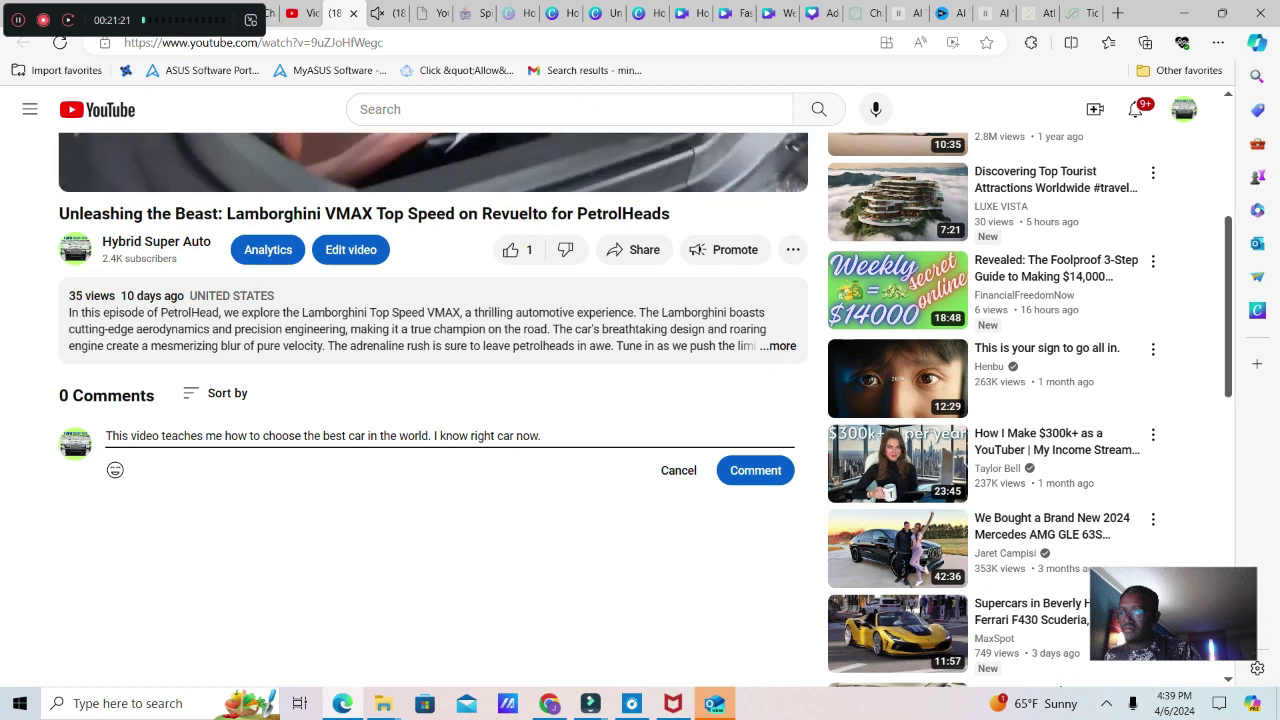
{"action": "type", "text": "And"}
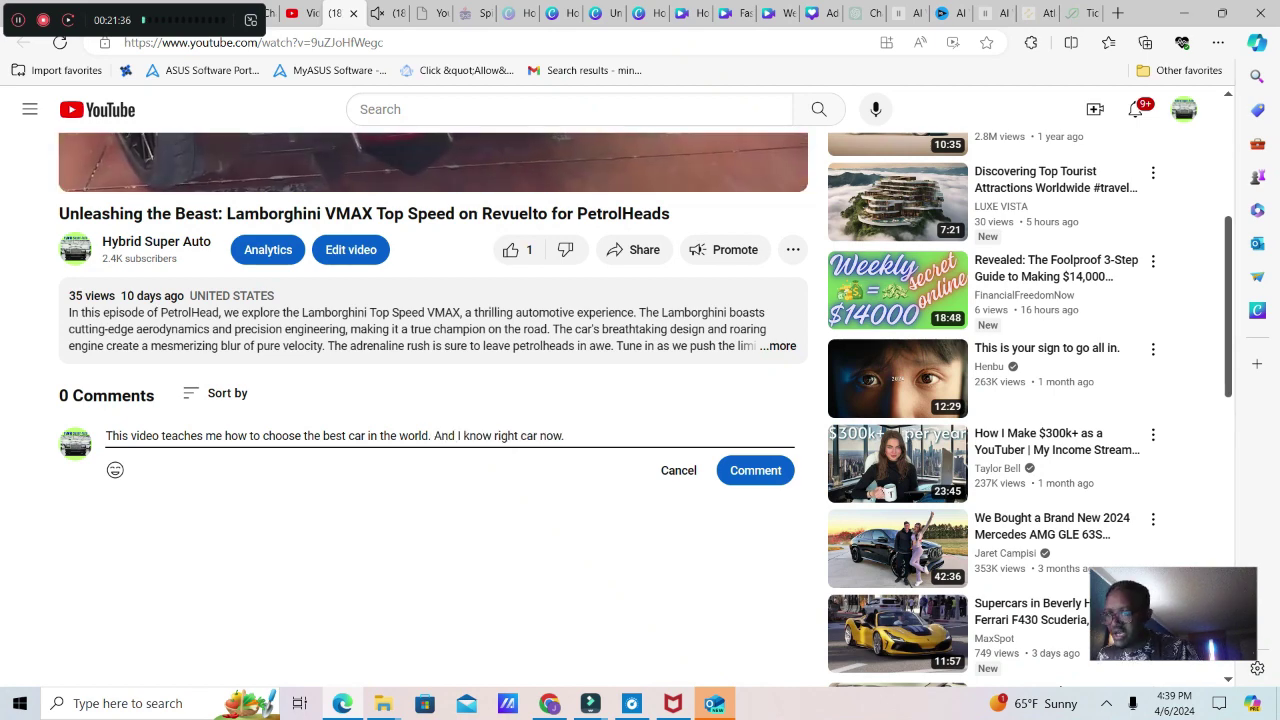
{"action": "left_click", "coordinate": [492, 436]}
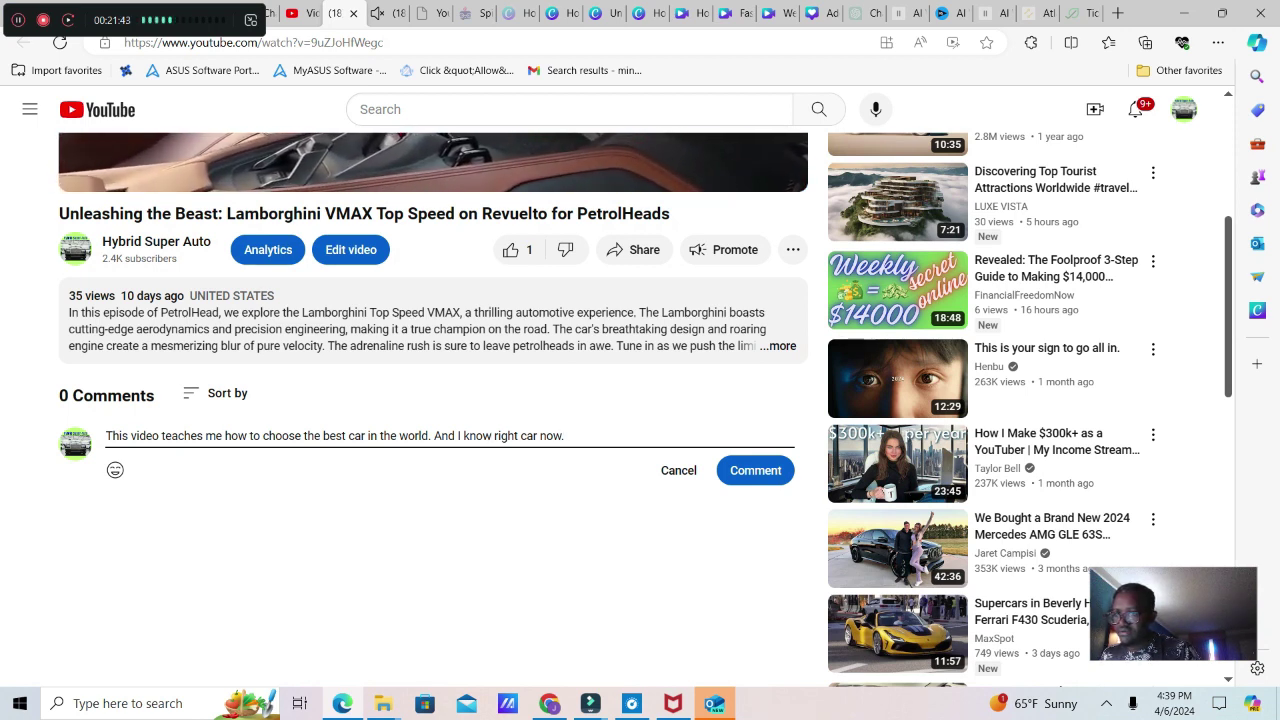
{"action": "key", "text": "ctrl+Return"}
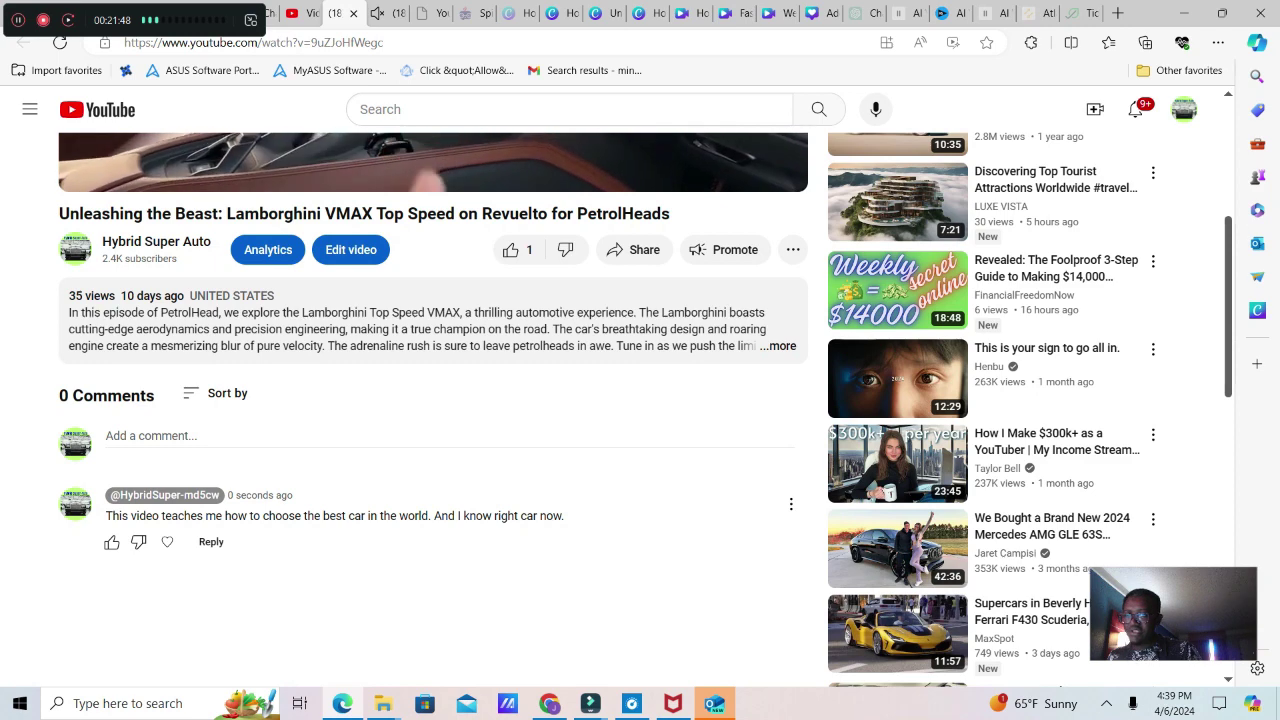
Pin the posted comment to the video, and give it a like and a heart.
{"action": "left_click", "coordinate": [791, 504]}
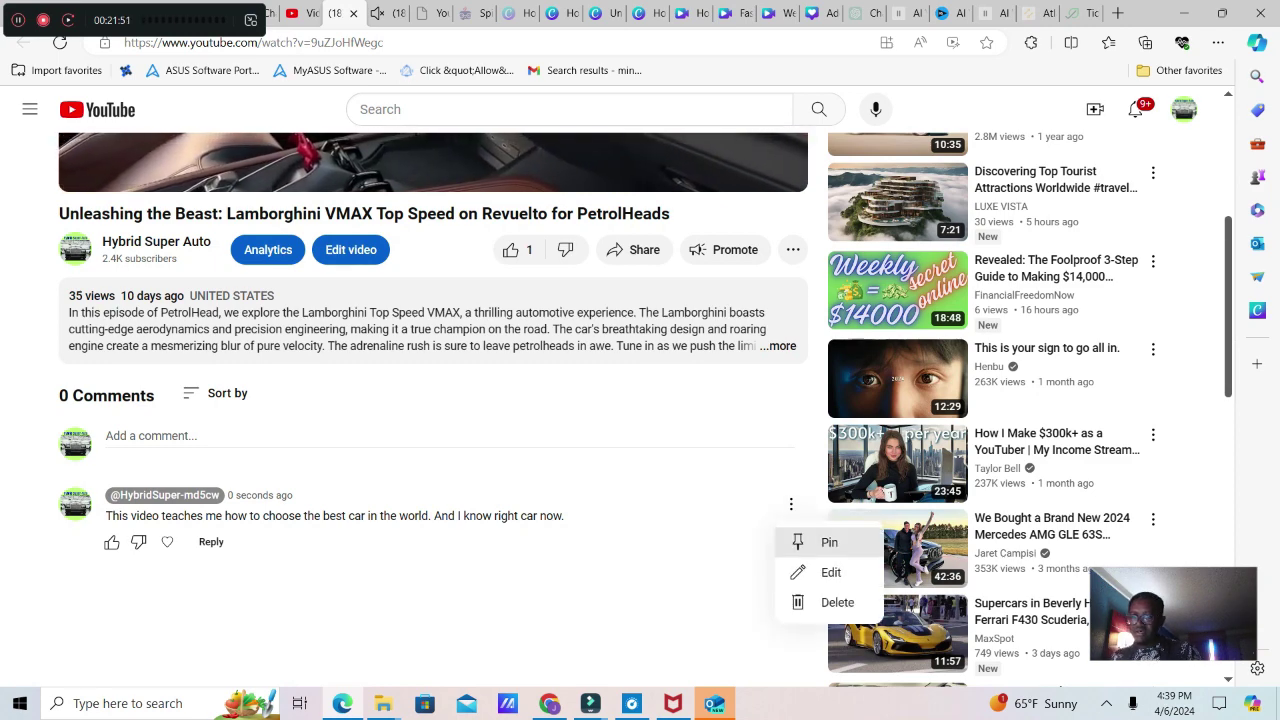
{"action": "left_click", "coordinate": [829, 542]}
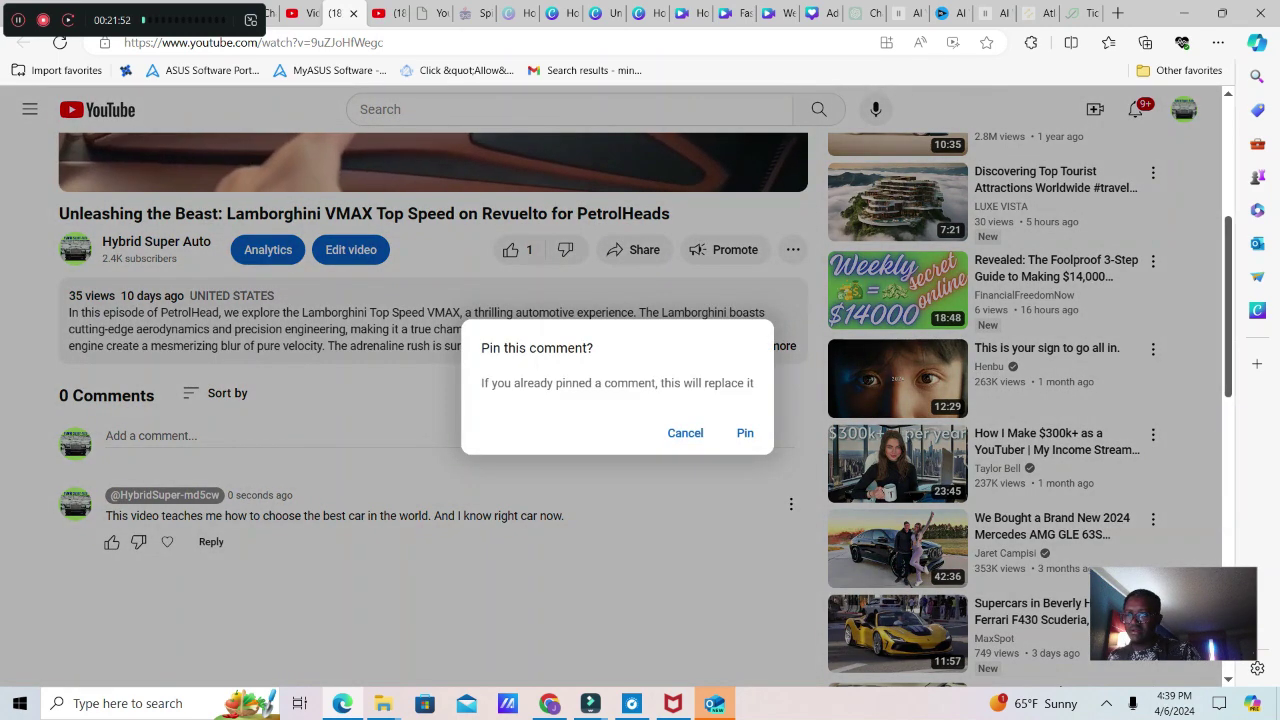
{"action": "key", "text": "Return"}
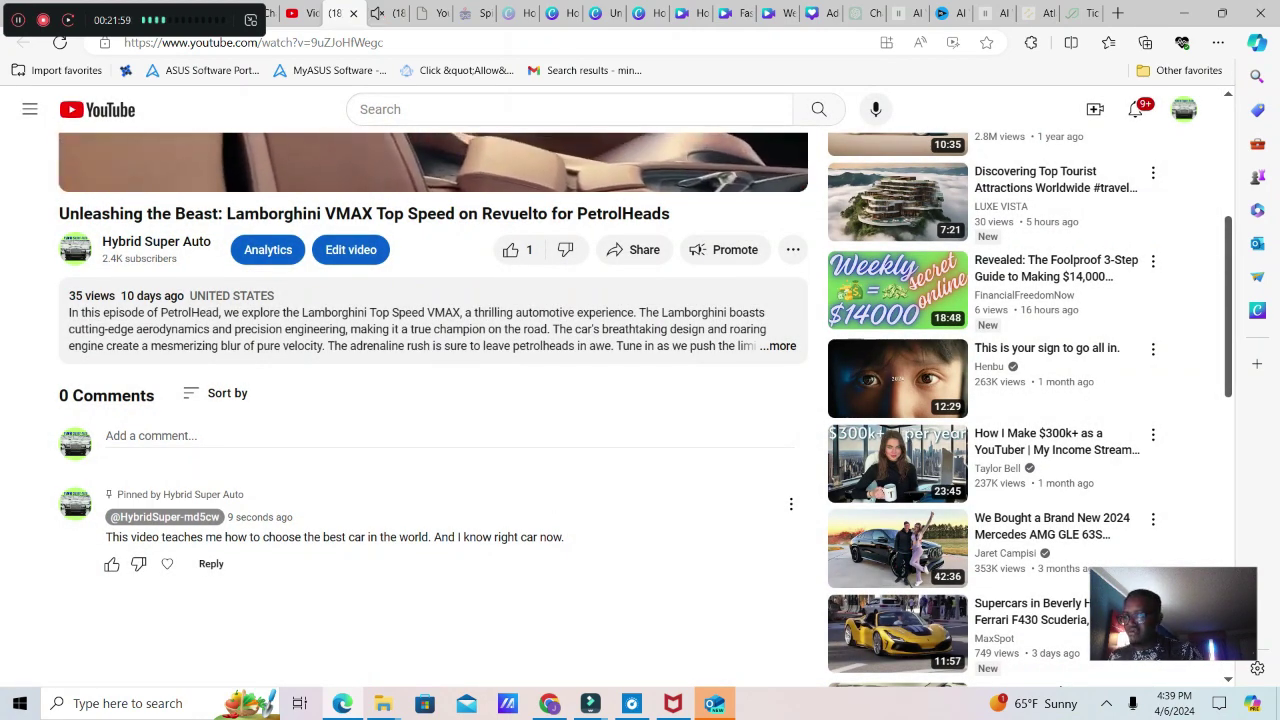
{"action": "left_click", "coordinate": [112, 564]}
{"action": "left_click", "coordinate": [179, 564]}
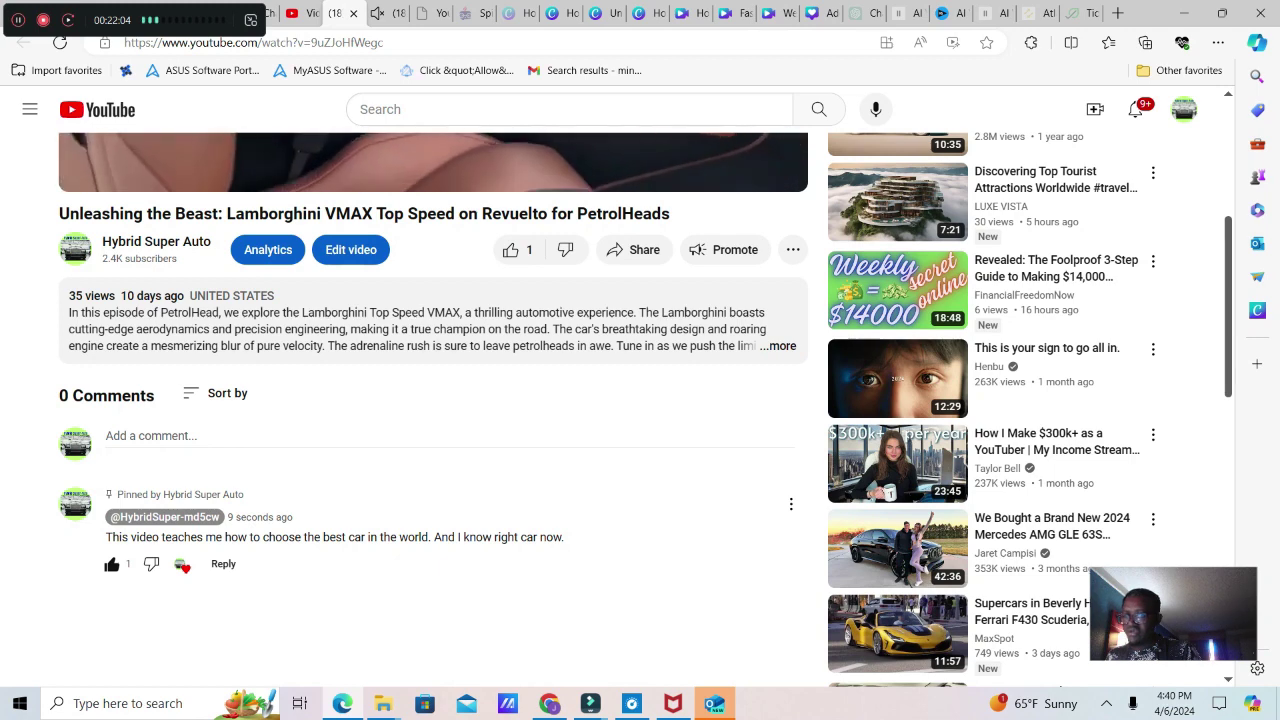
{"action": "scroll", "coordinate": [645, 410], "scroll_direction": "down", "scroll_amount": 2}
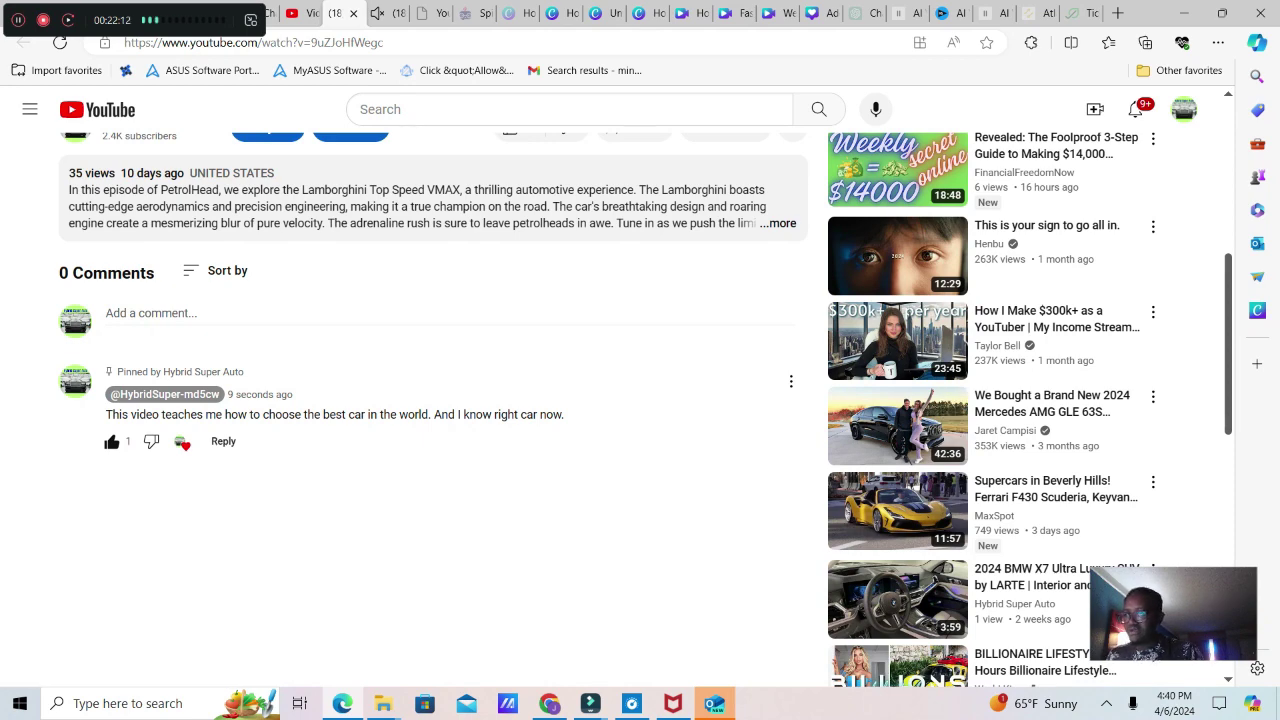
{"action": "scroll", "coordinate": [433, 400], "scroll_direction": "up", "scroll_amount": 5}
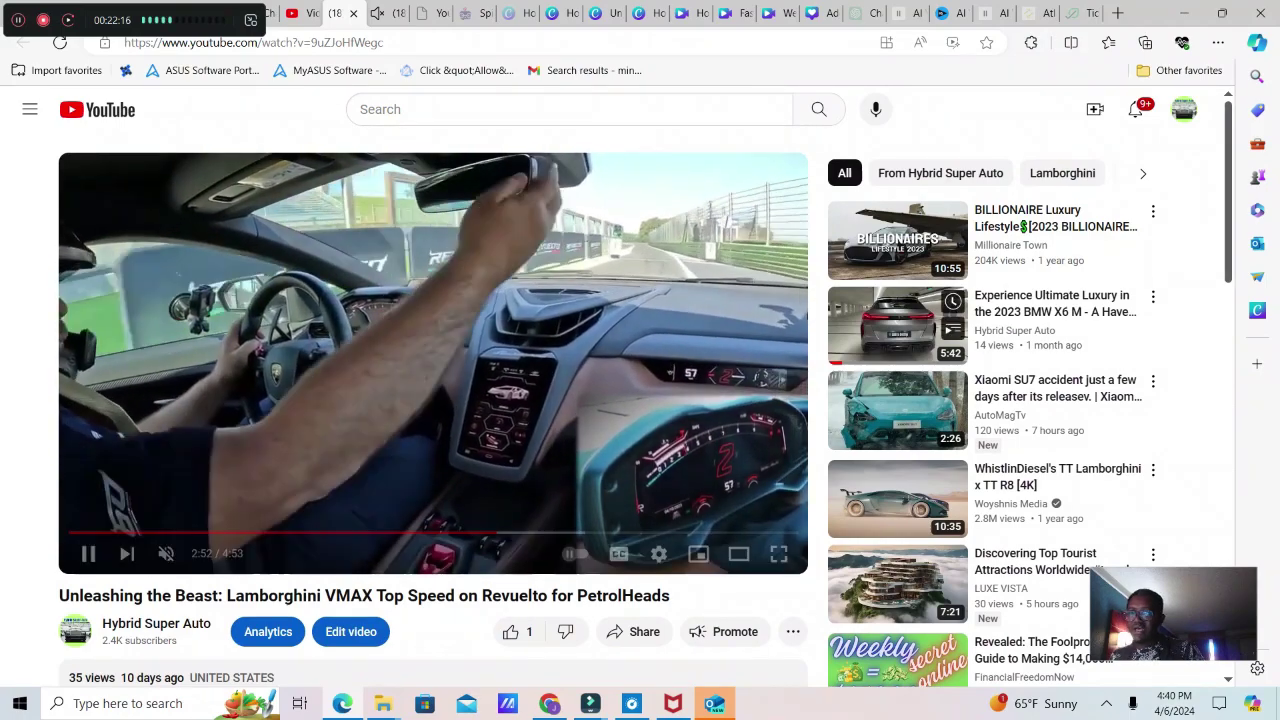
{"action": "scroll", "coordinate": [1050, 395], "scroll_direction": "down", "scroll_amount": 10}
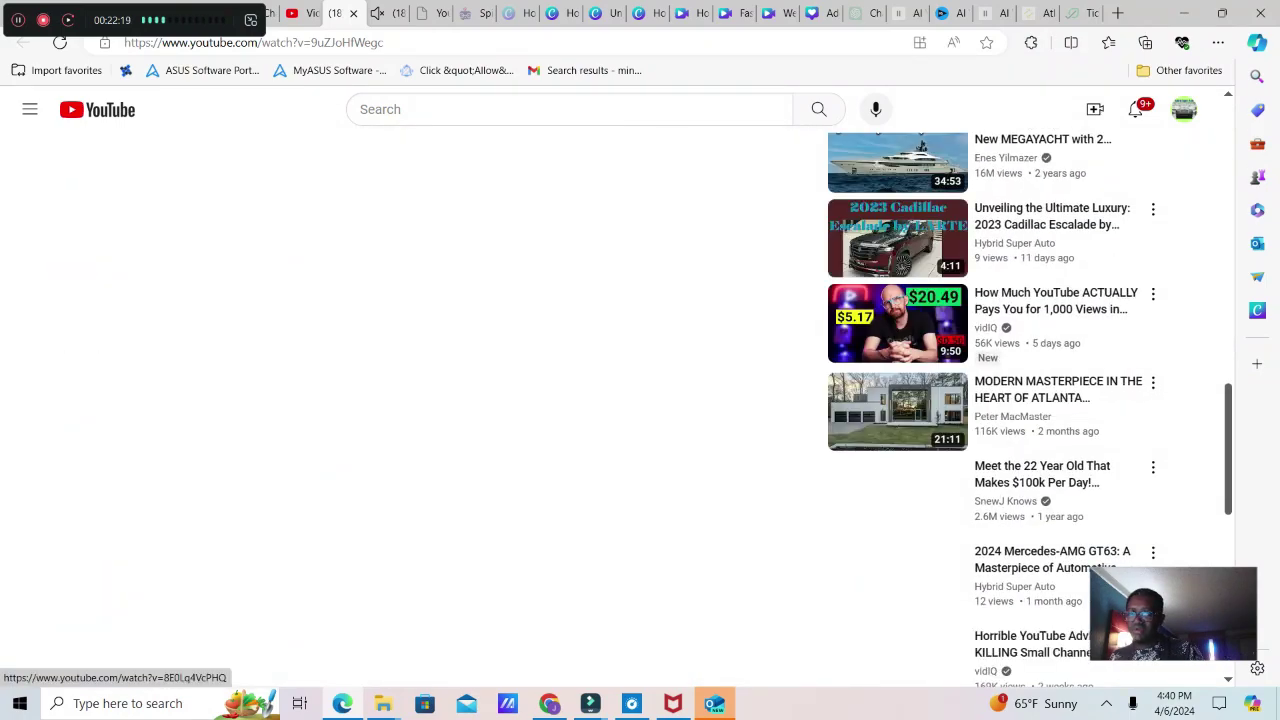
{"action": "scroll", "coordinate": [955, 395], "scroll_direction": "up", "scroll_amount": 8}
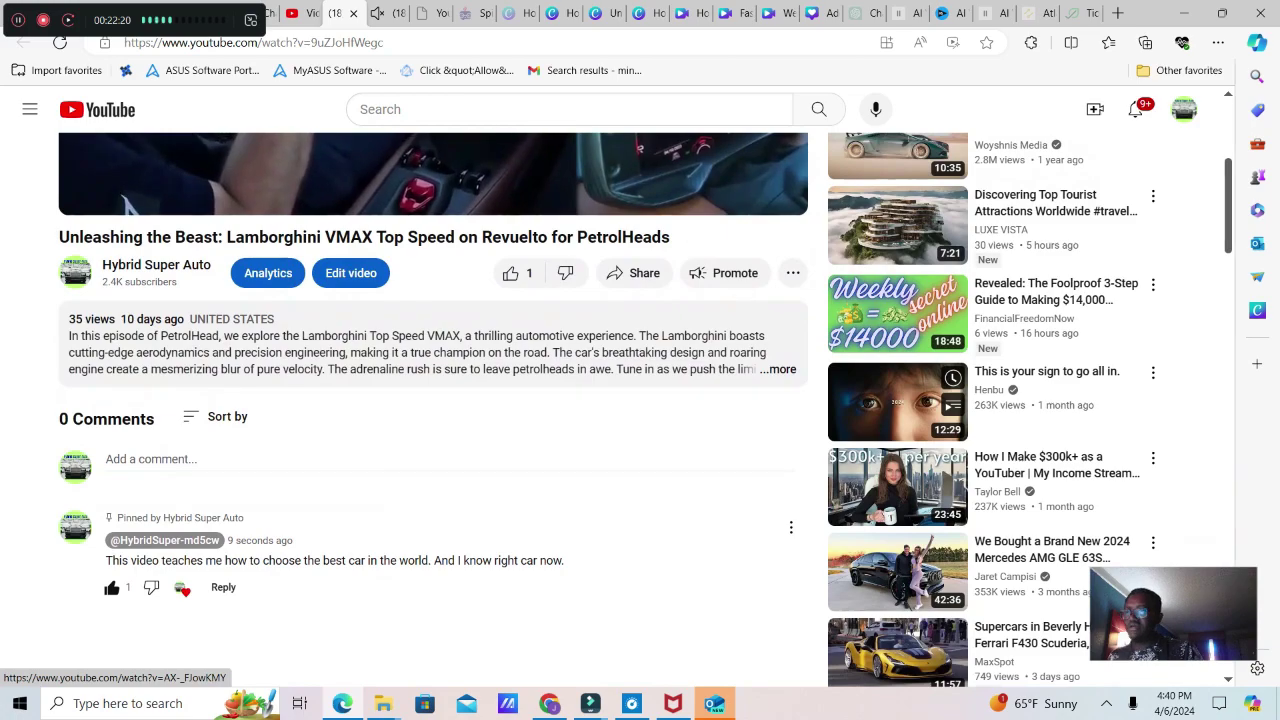
{"action": "scroll", "coordinate": [955, 400], "scroll_direction": "up", "scroll_amount": 4}
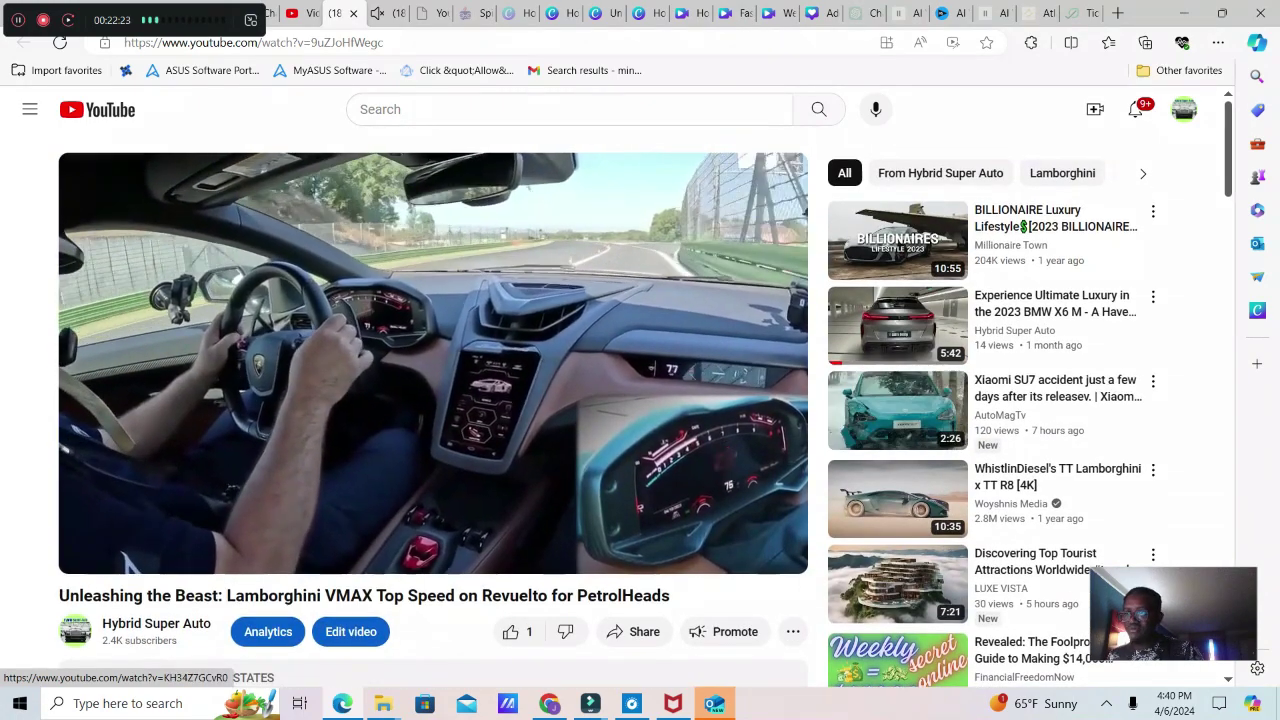